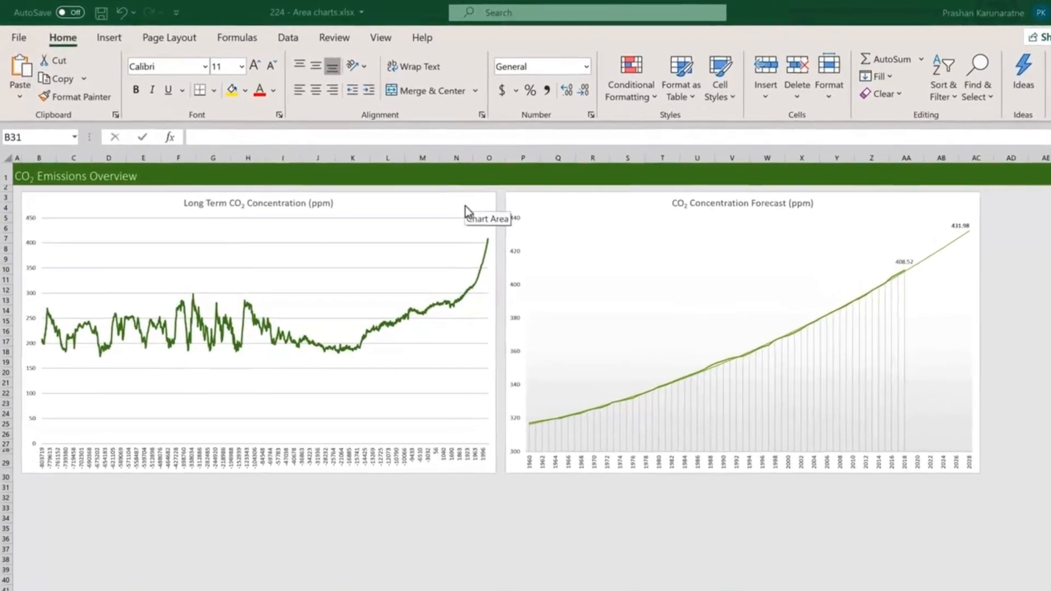
Change the Long Term CO2 Concentration chart from a line chart to a basic 2-D Area chart
left_click(435, 199)
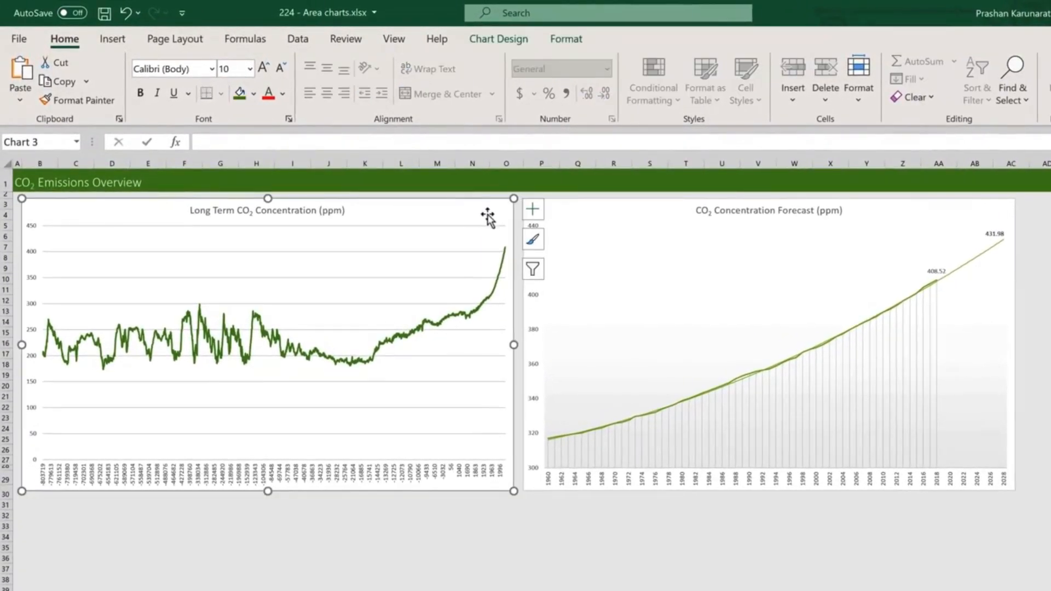
left_click(522, 44)
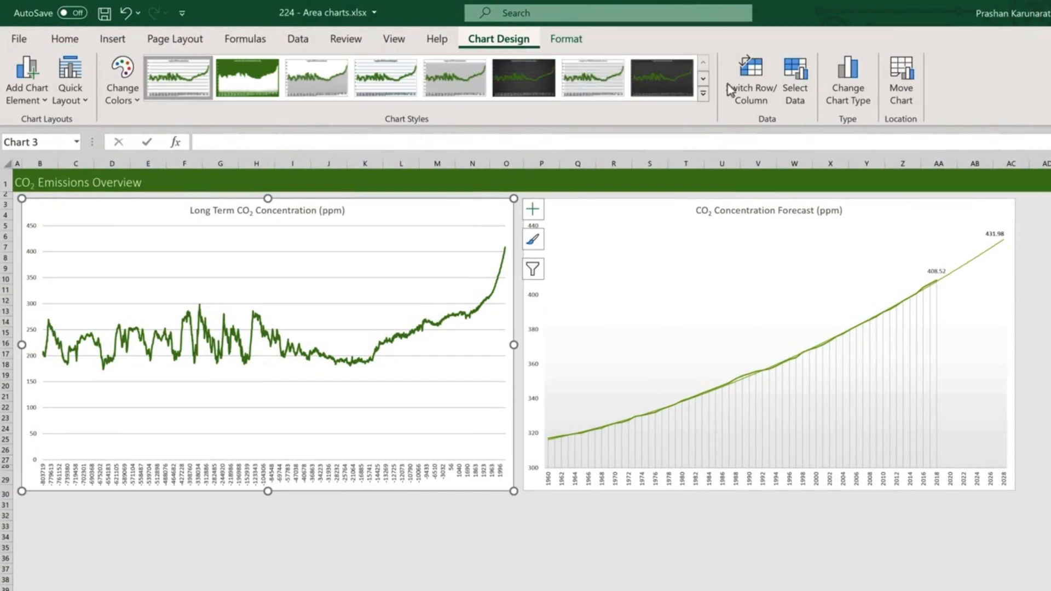
left_click(854, 89)
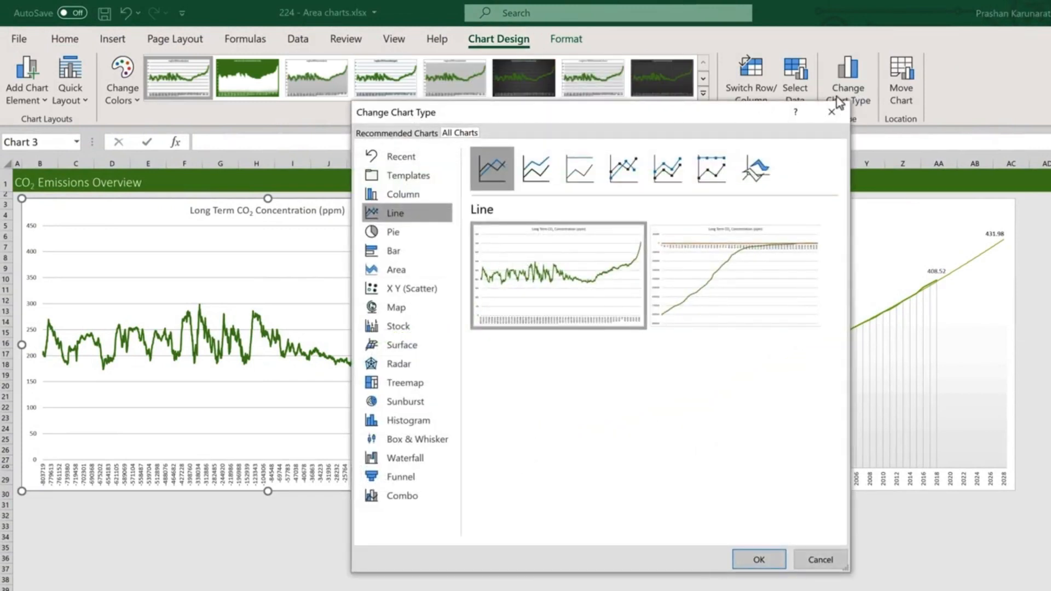
left_click(411, 274)
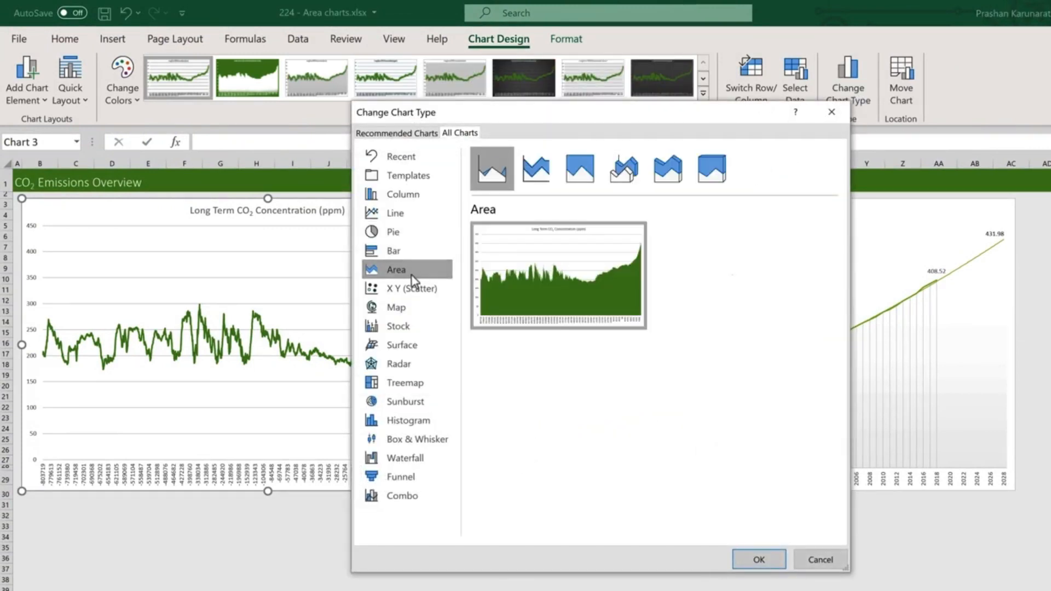
mouse_move(519, 272)
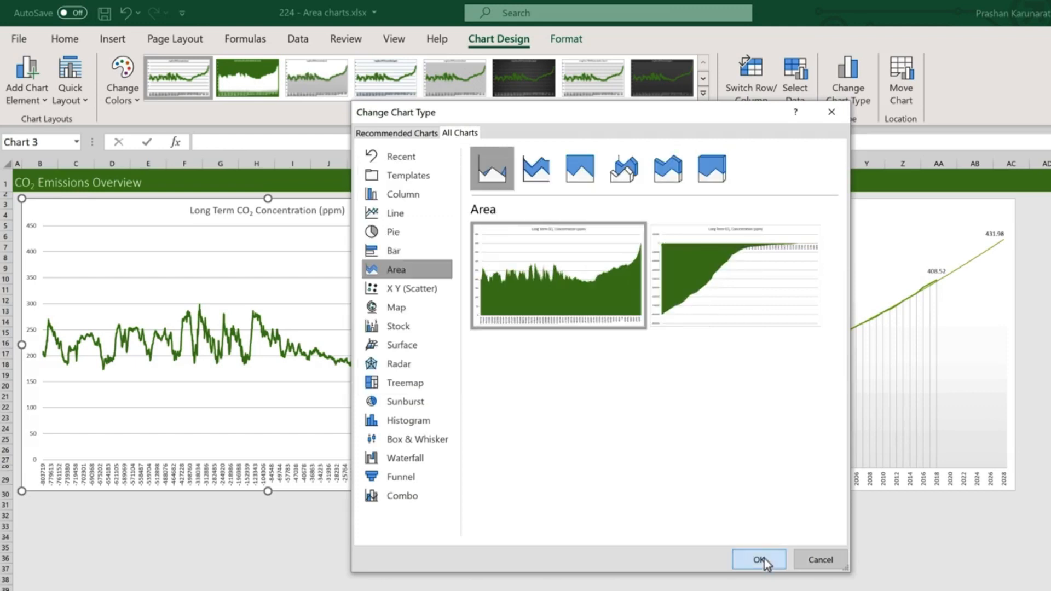
left_click(763, 558)
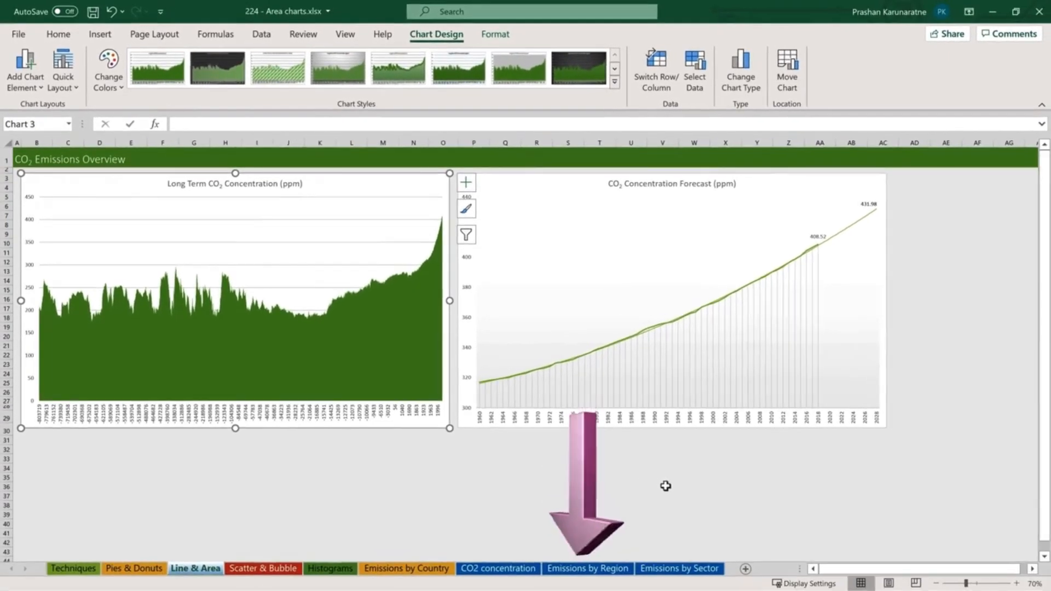
On the Emissions by Region sheet, change the Emissions by Region line chart to a Stacked Area chart
left_click(597, 569)
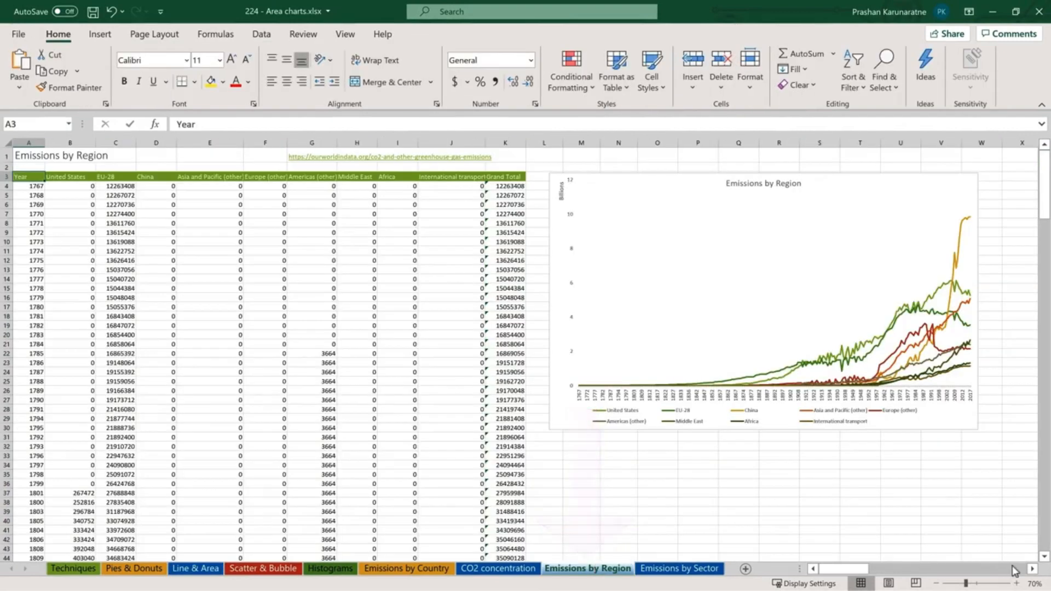
left_click(1032, 569)
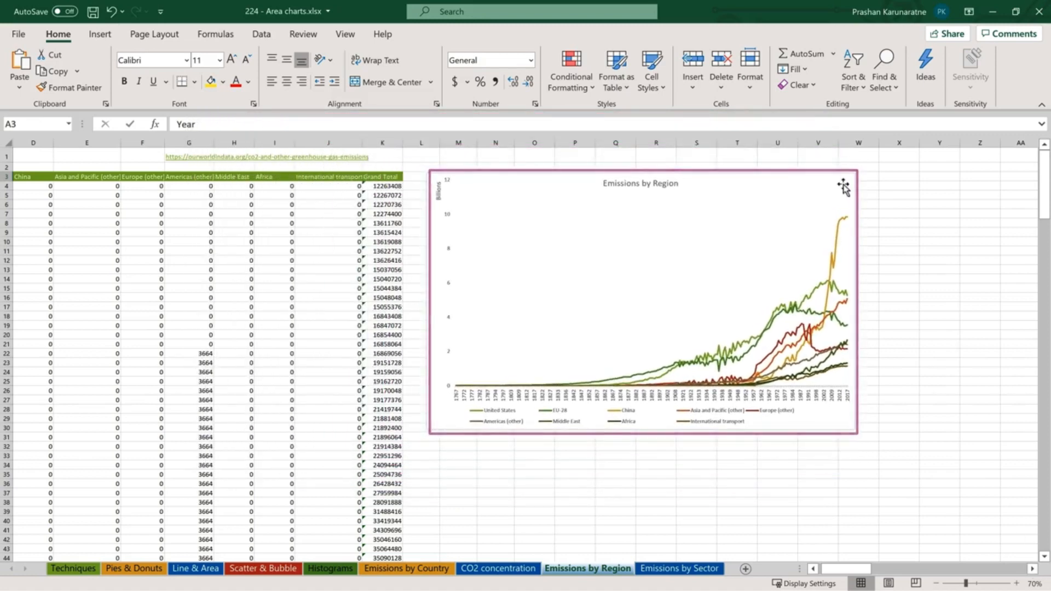
left_click(843, 186)
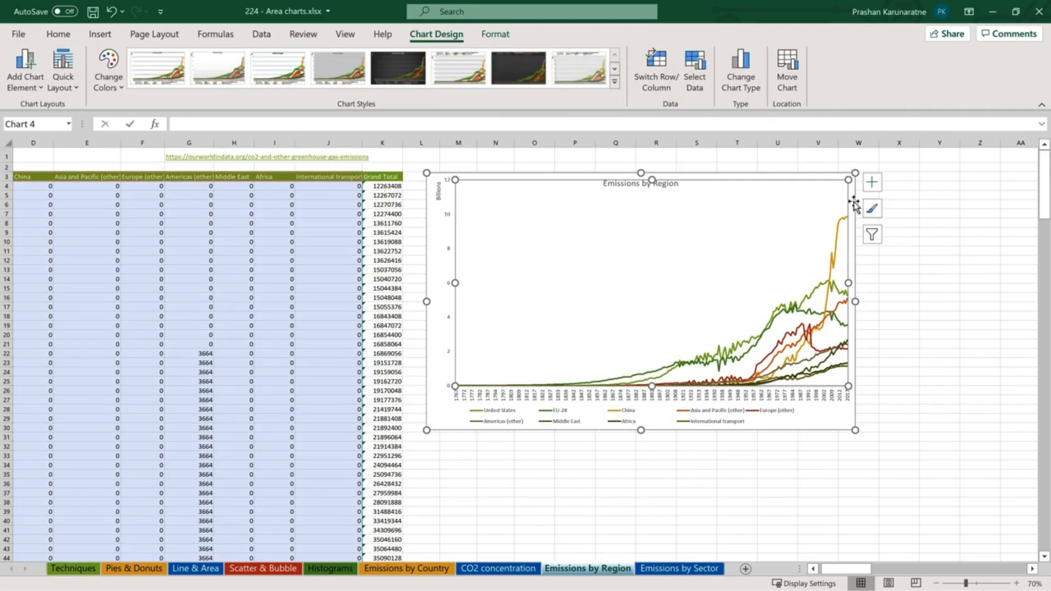
left_click(853, 202)
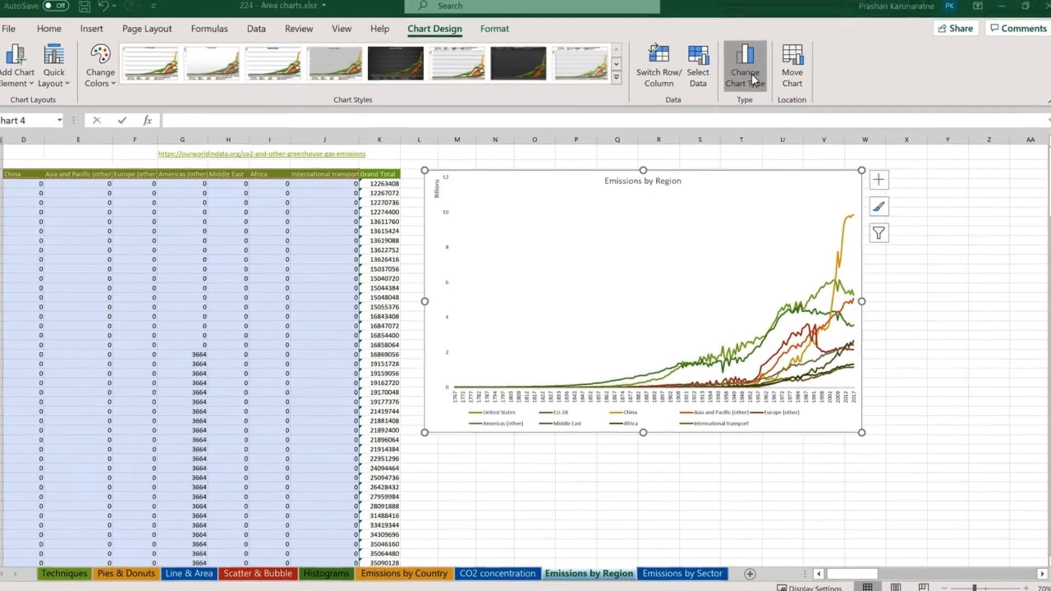
left_click(748, 77)
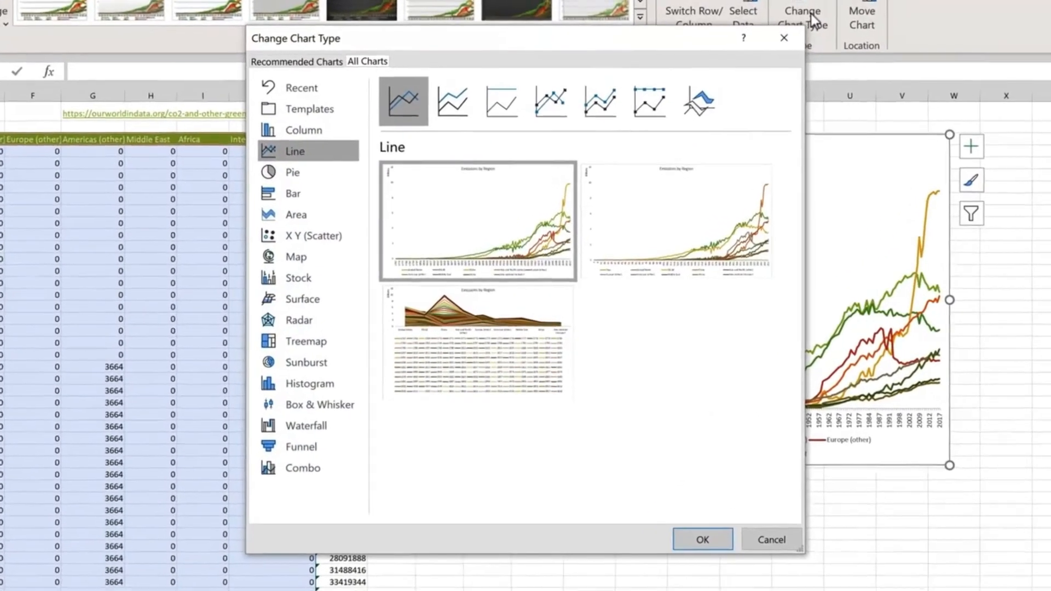
left_click(318, 214)
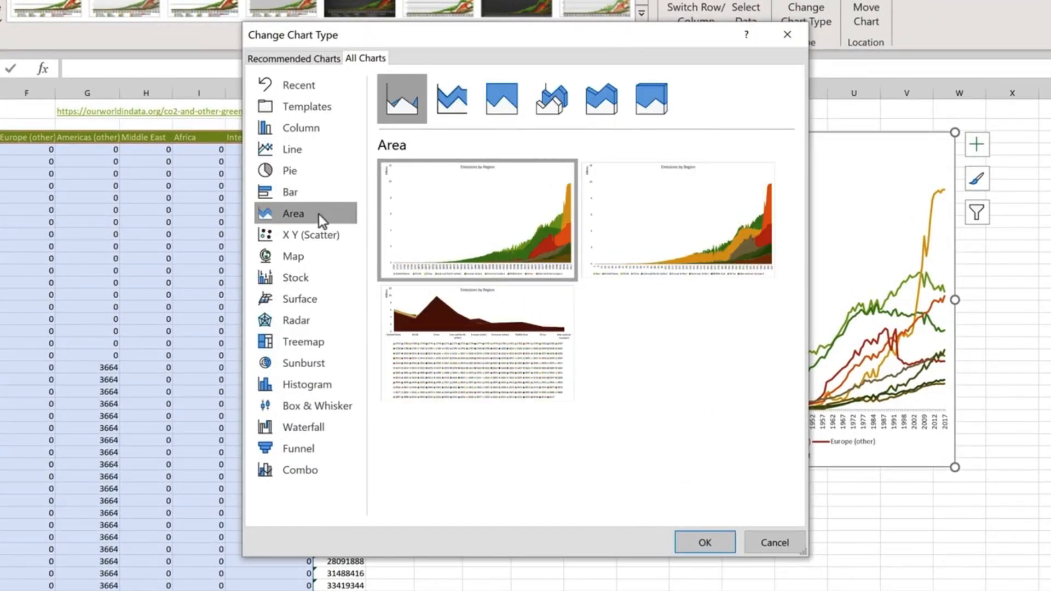
mouse_move(528, 208)
left_click(456, 108)
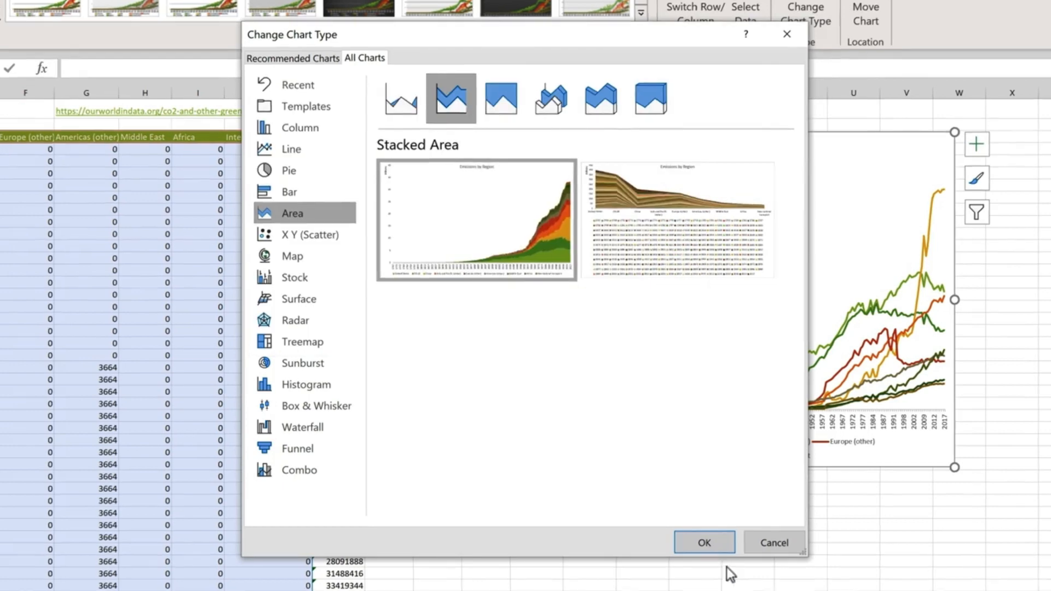
left_click(723, 546)
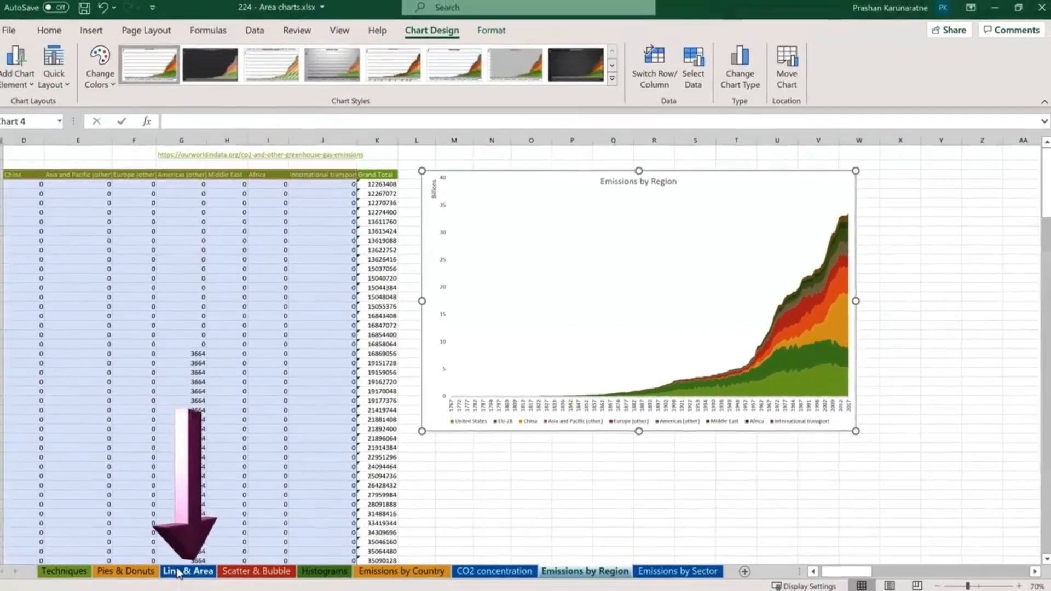
Paste the Emissions by Region chart into the Line & Area sheet, directly below the Long Term CO2 Concentration chart
left_click(129, 589)
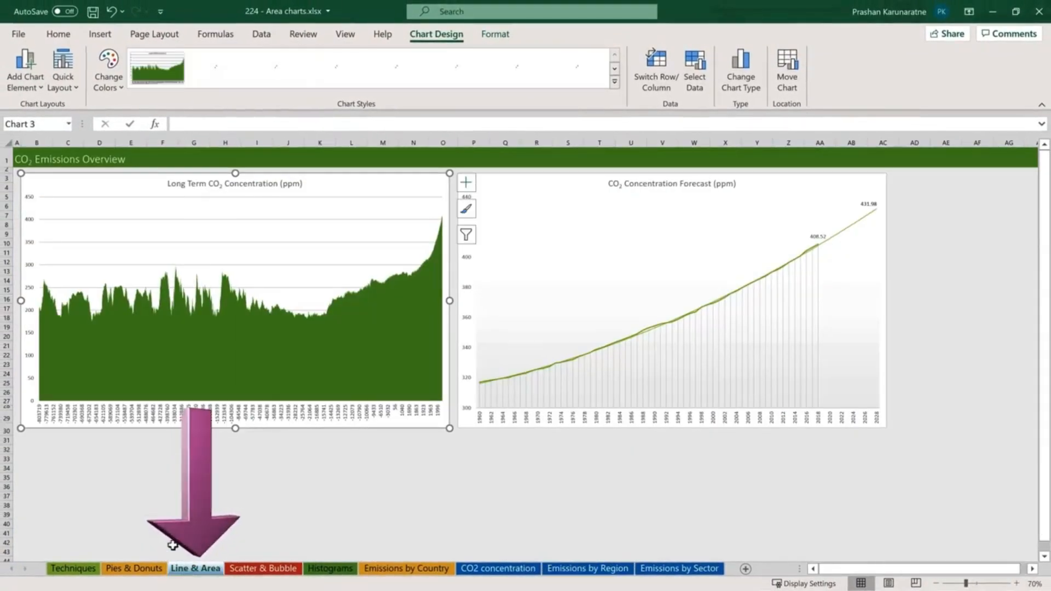
left_click(33, 440)
key("ctrl+v")
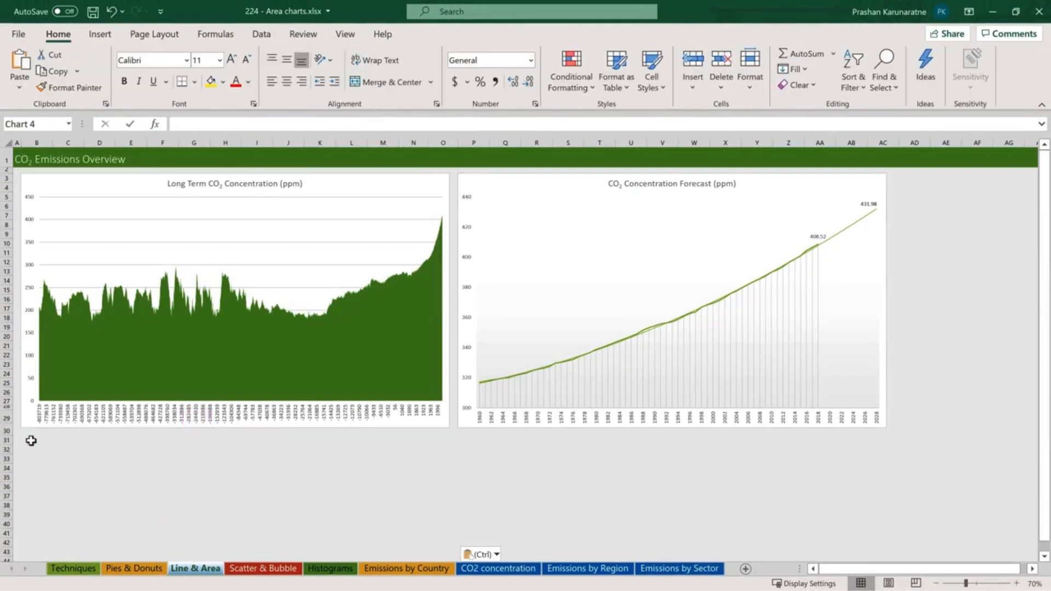
left_click(936, 584)
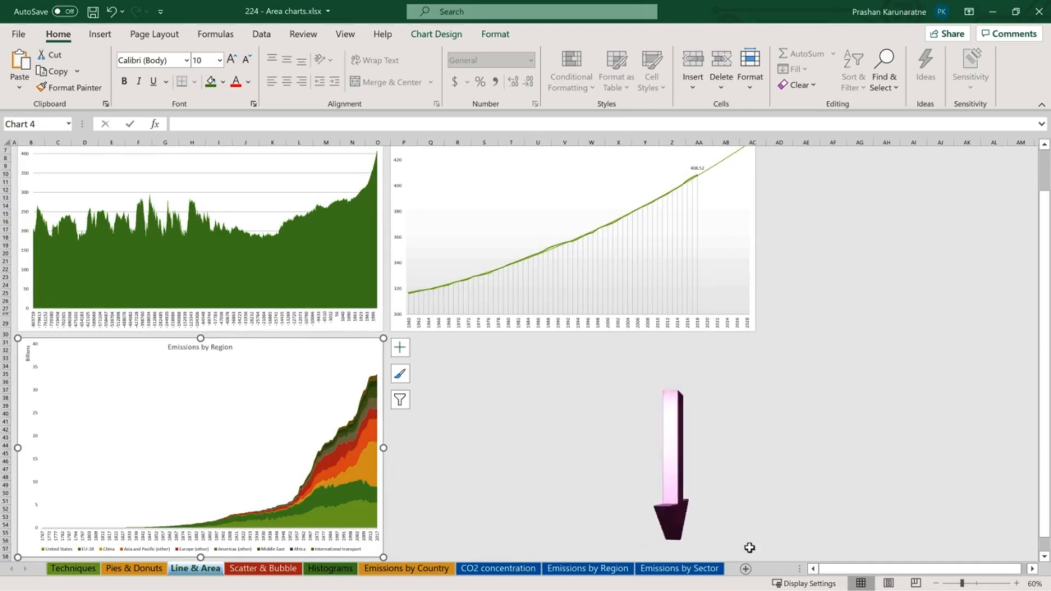
On the Emissions by Sector sheet, insert a 2-D 100% Stacked Area chart from C3:G58 and place it beside the data table
left_click(699, 572)
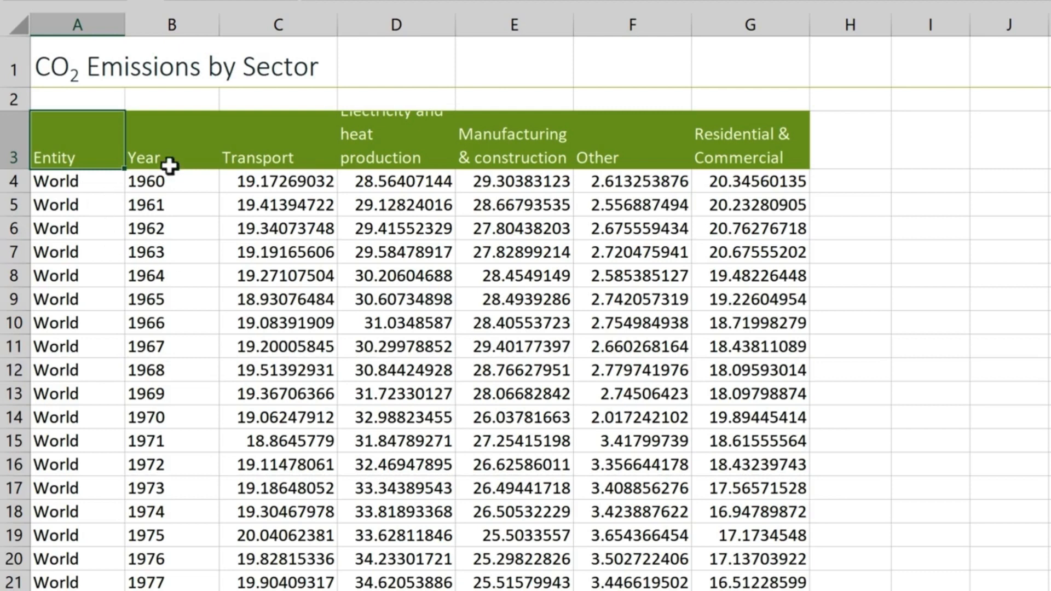
left_click(271, 134)
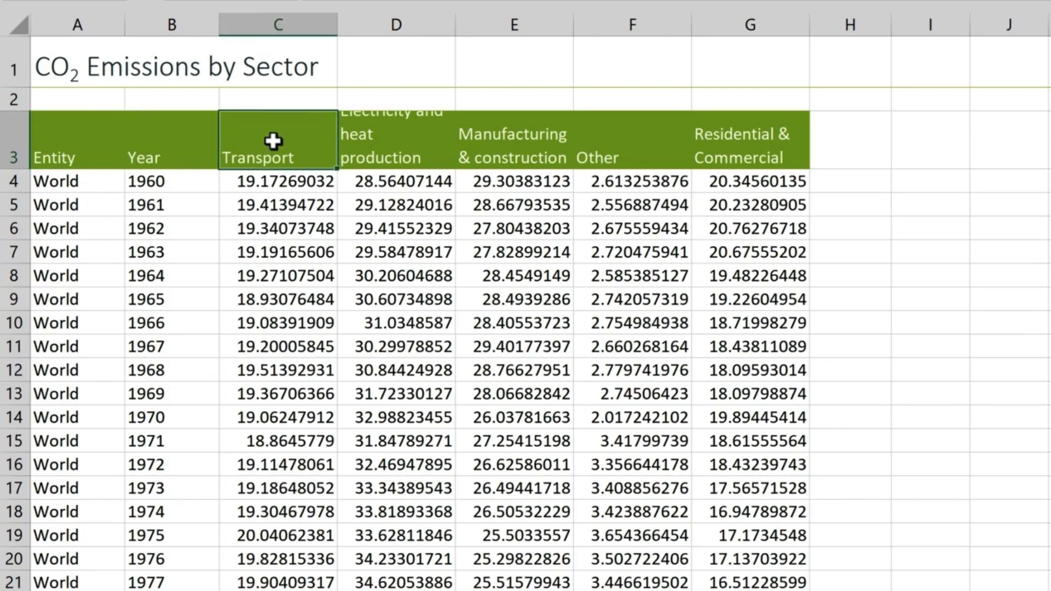
key("ctrl+shift+Right")
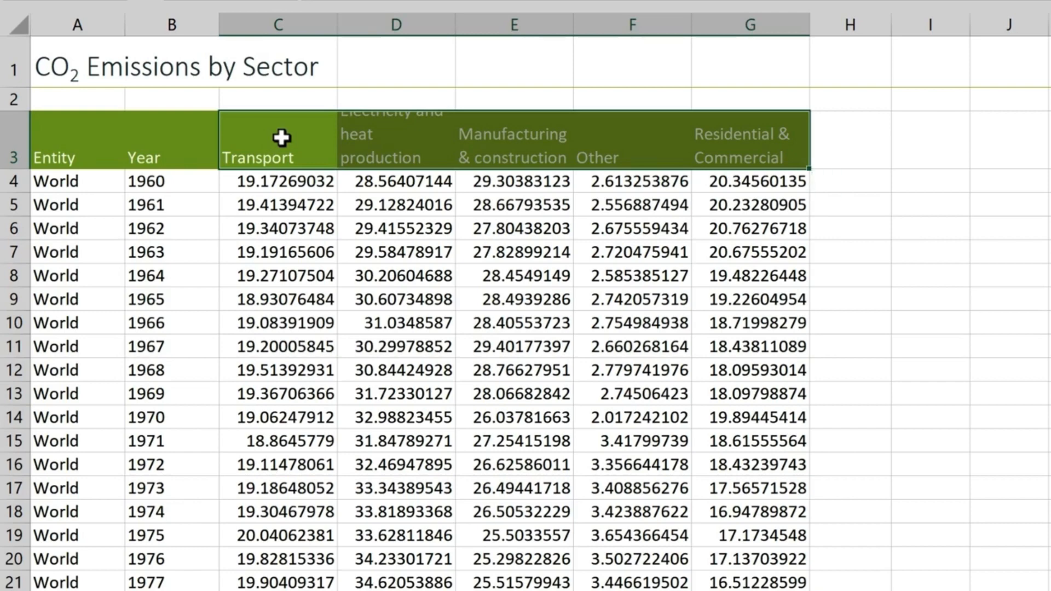
key("ctrl+shift+Down")
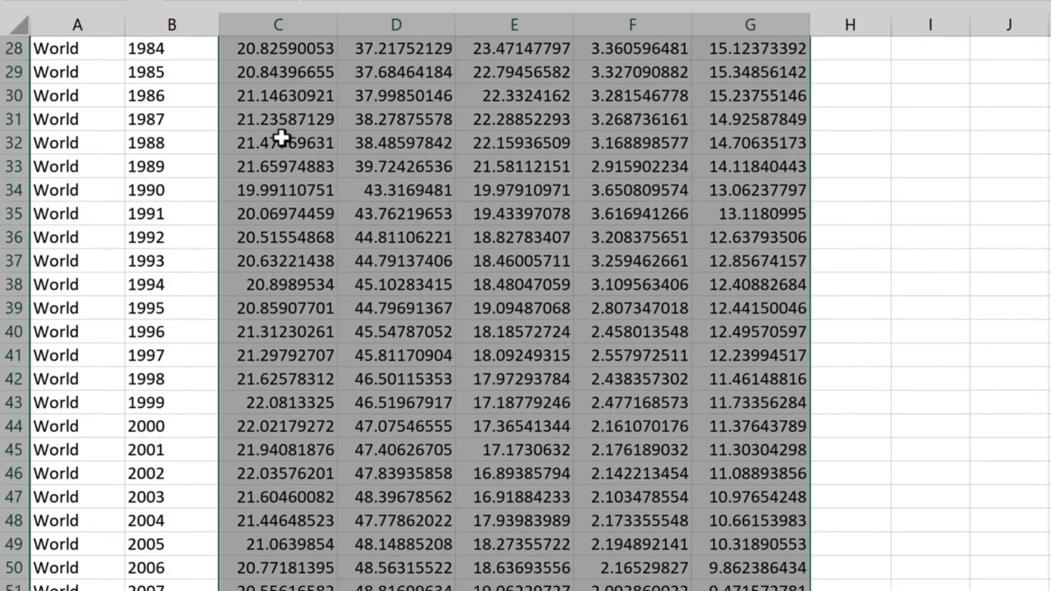
scroll(695, 399, "up", 9)
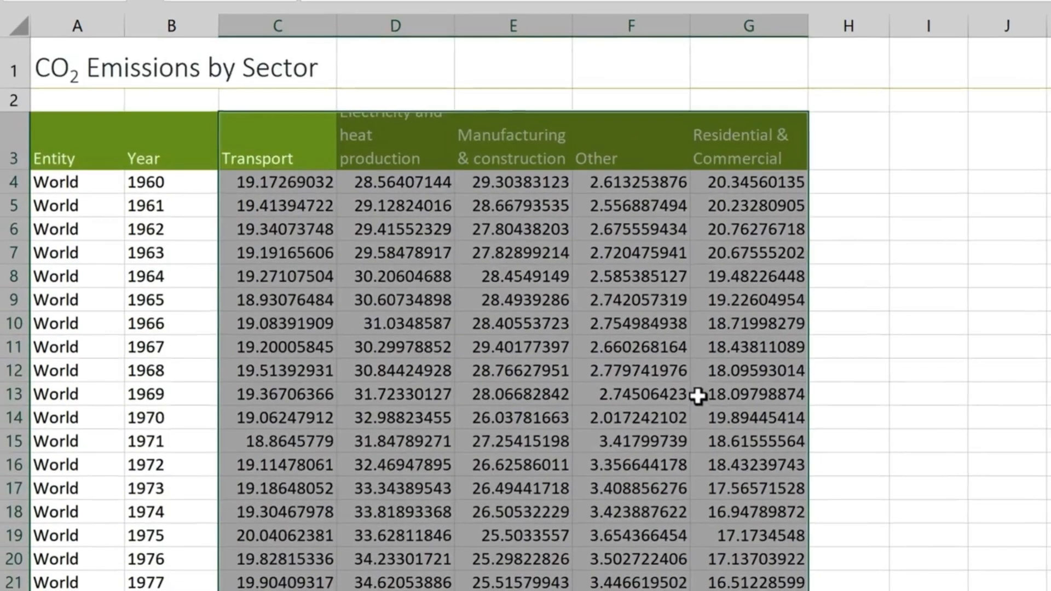
left_click(131, 50)
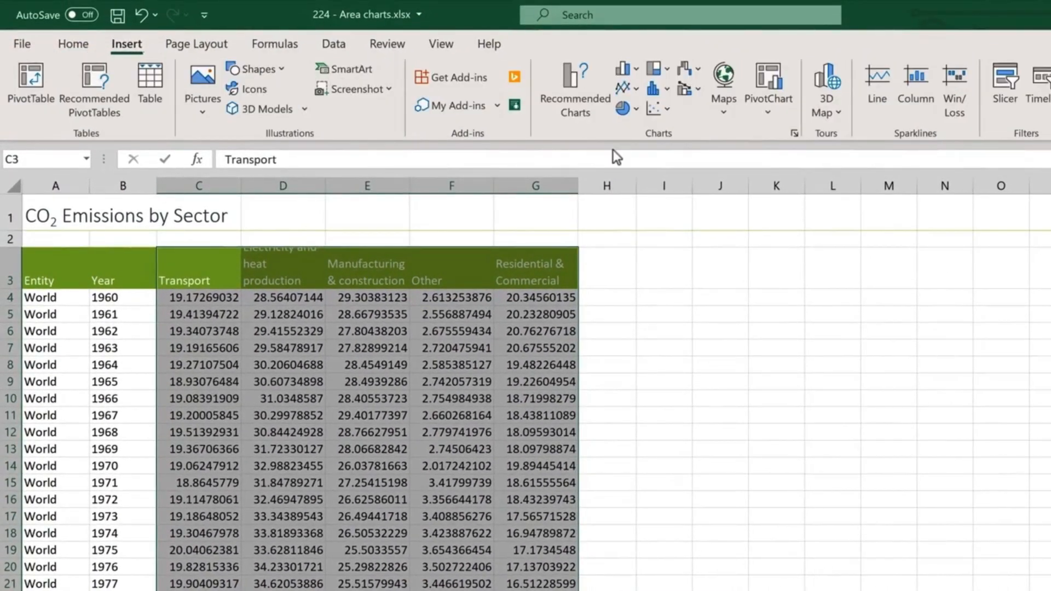
left_click(632, 91)
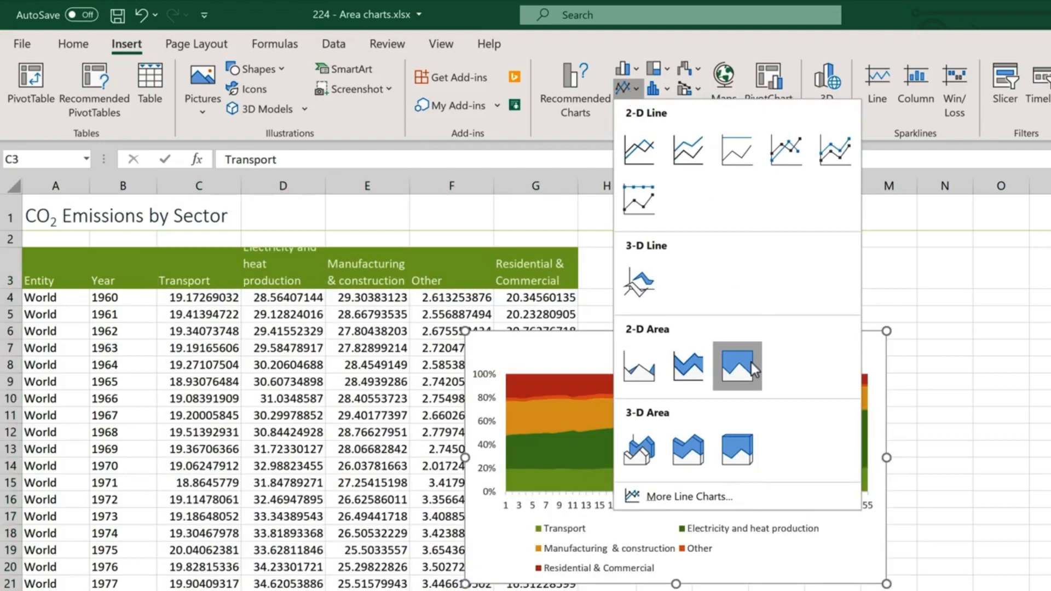
left_click(751, 362)
left_click_drag(759, 347, 859, 281)
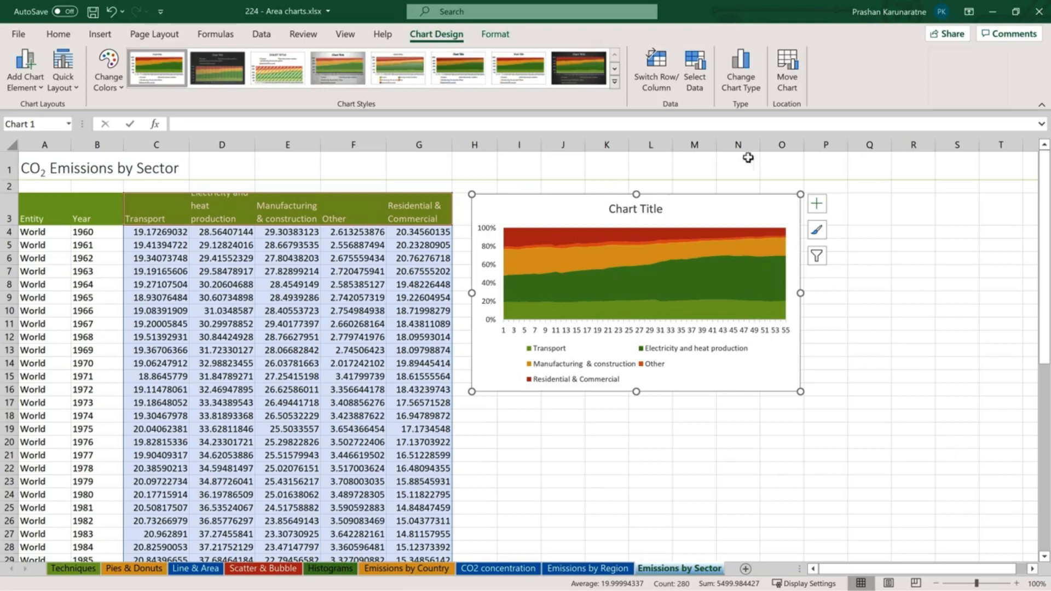
Resize the sector emissions chart to a height of 14 cm and a width of 24 cm
left_click(495, 35)
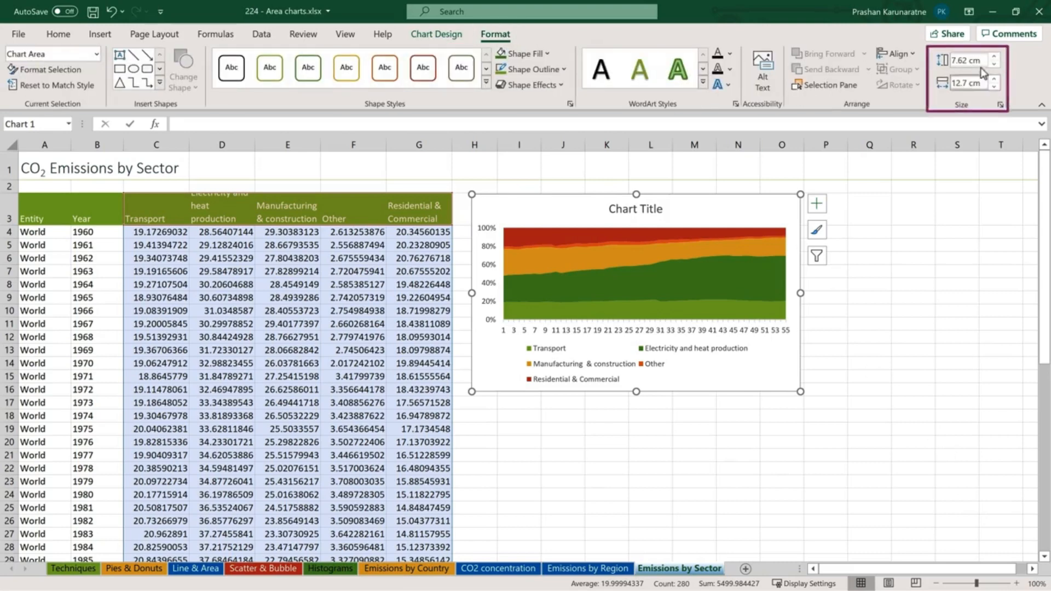
left_click(980, 61)
type("14")
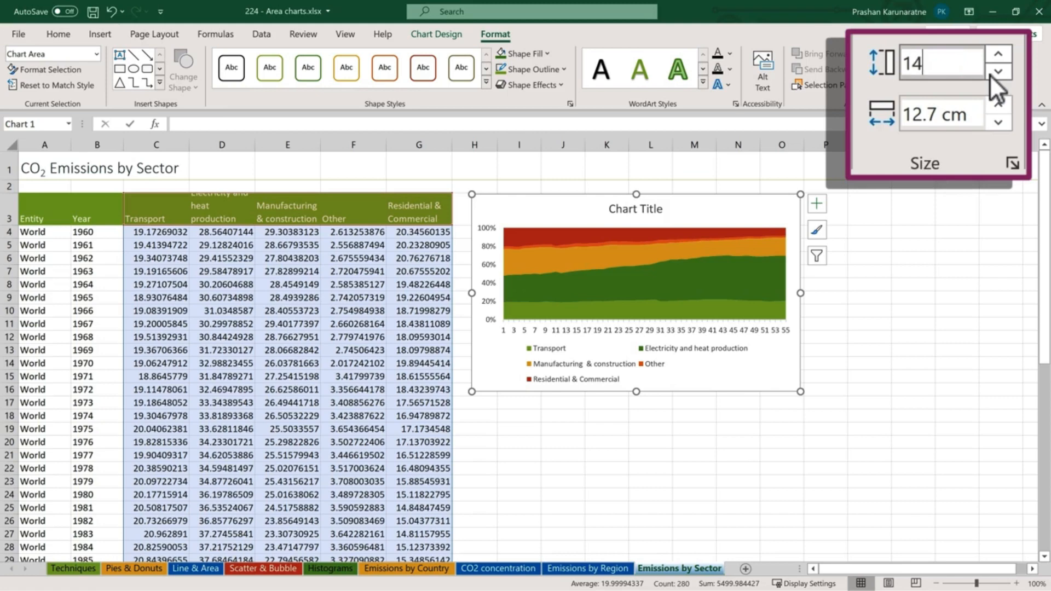
left_click(975, 113)
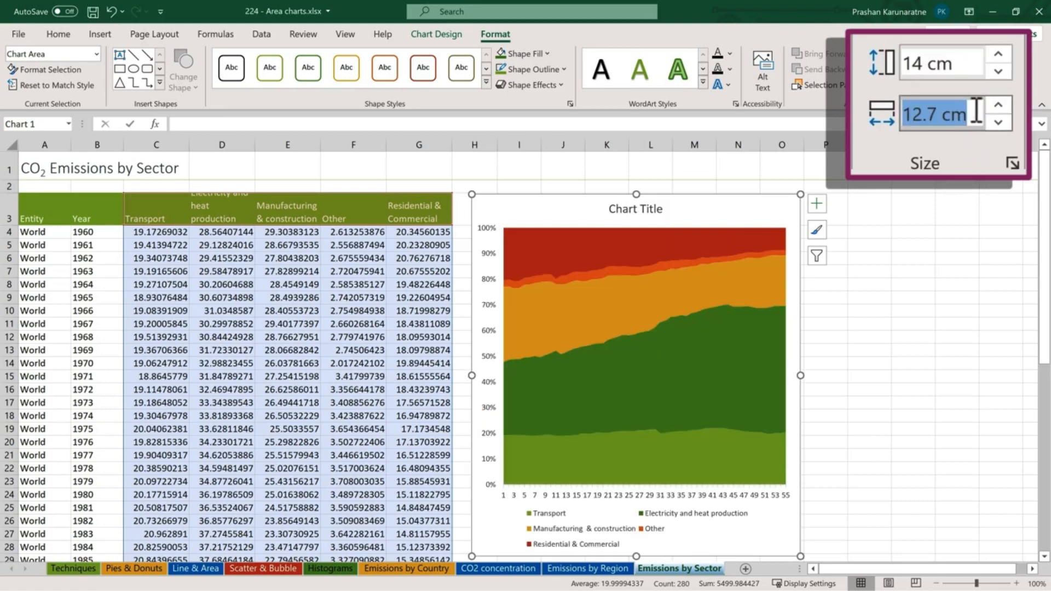
type("24")
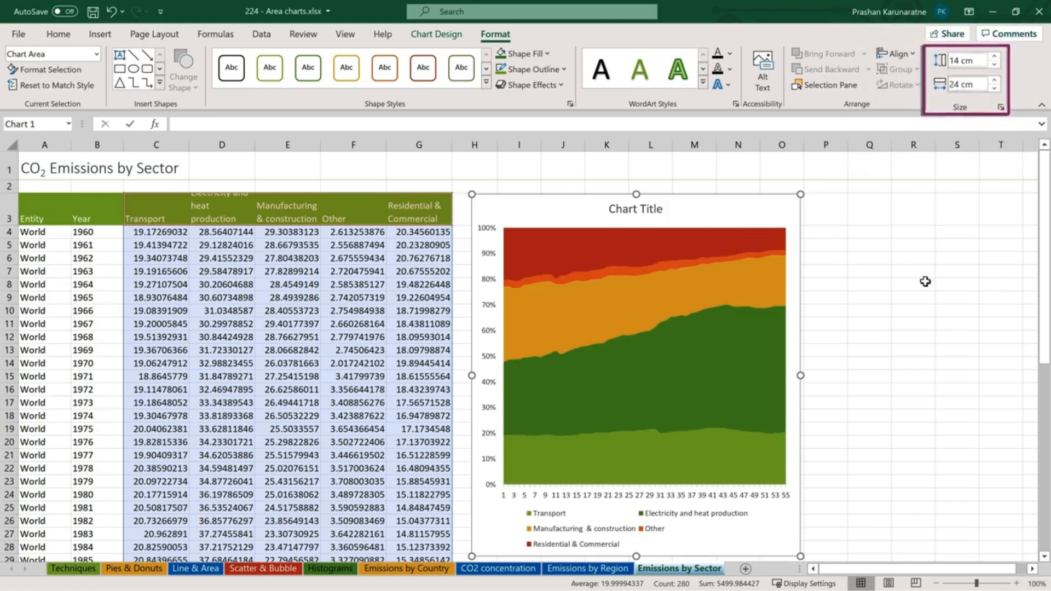
left_click(927, 282)
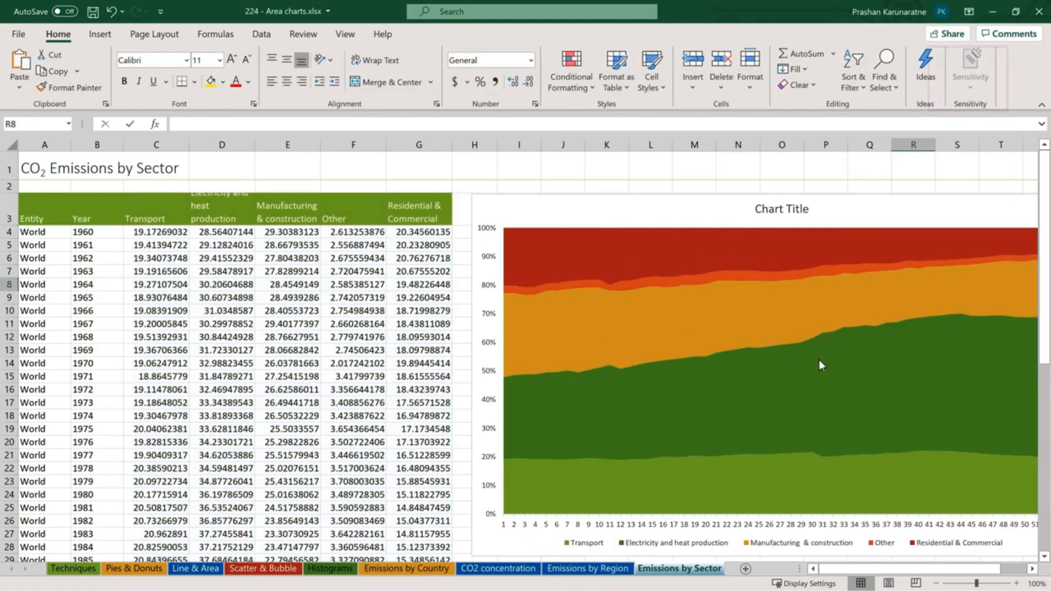
Set the sector emissions chart's horizontal axis labels to the years in B4:B58 of the Emissions by Sector sheet
left_click(936, 584)
left_click(936, 584)
left_click(936, 584)
left_click(936, 584)
left_click(584, 173)
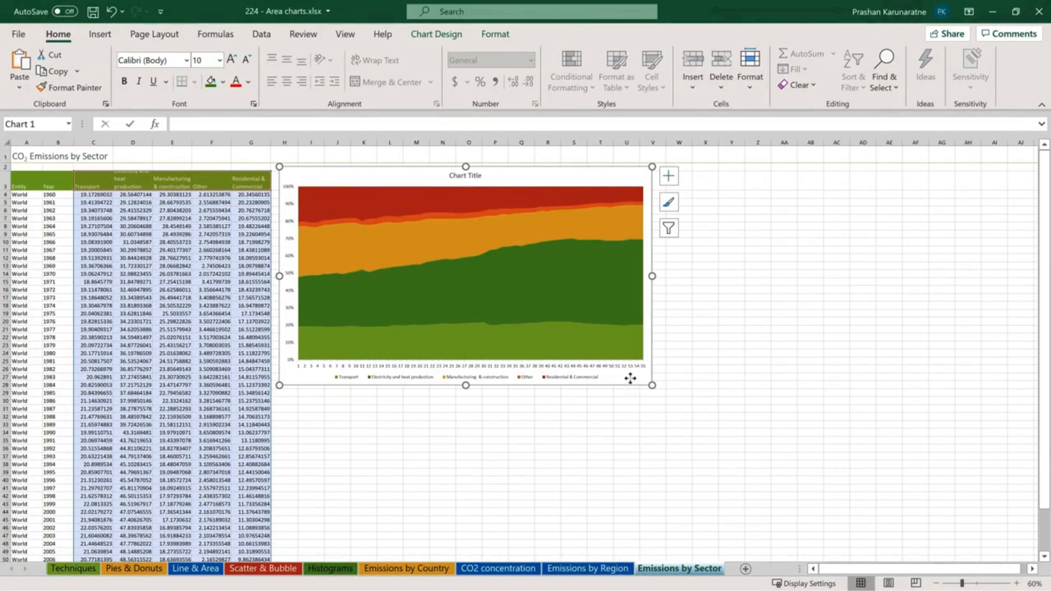
left_click(438, 35)
left_click(703, 74)
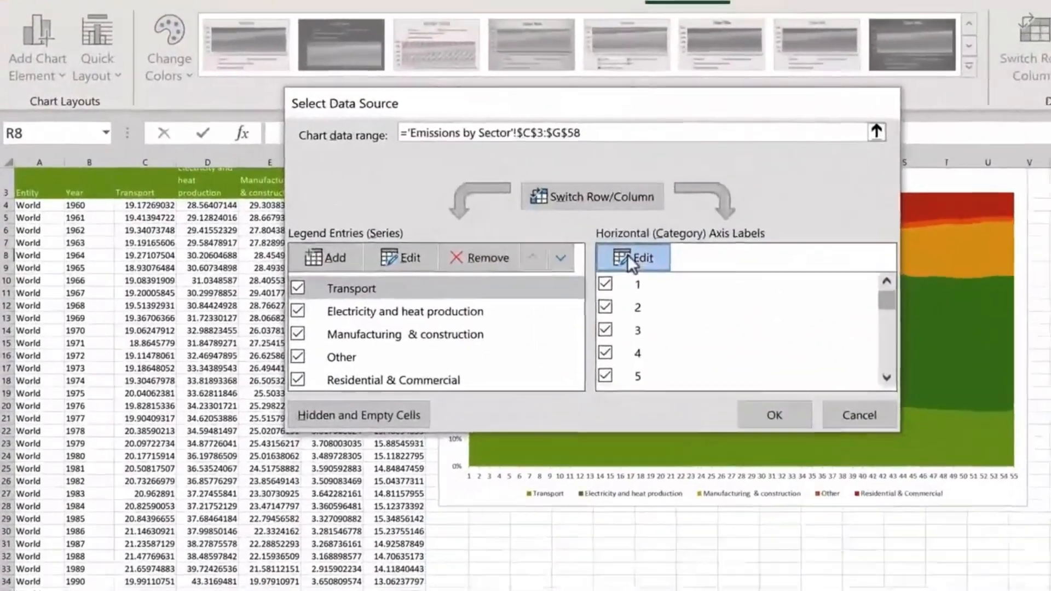
left_click(627, 254)
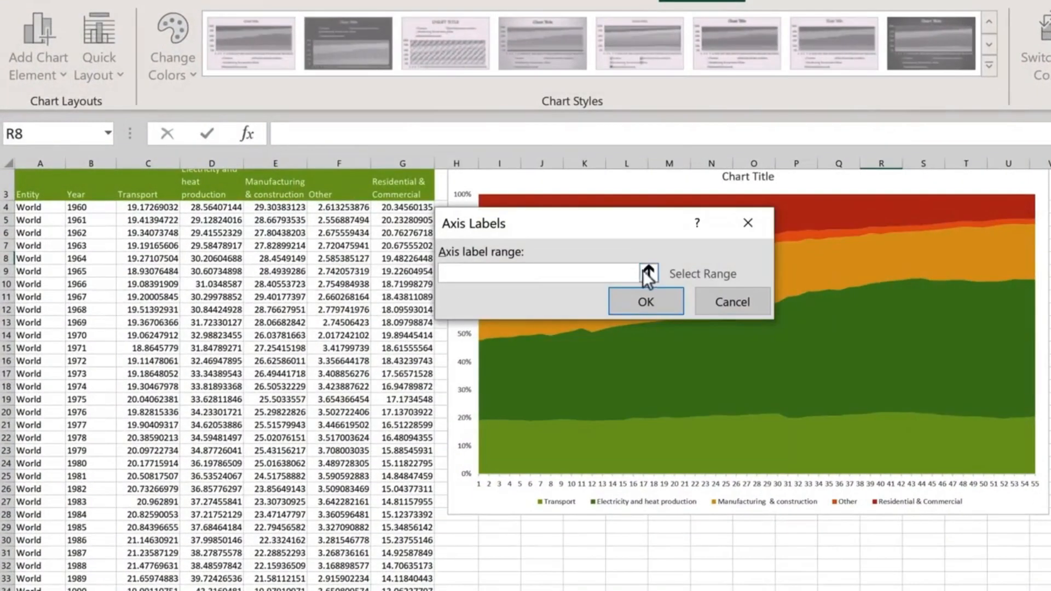
left_click(649, 271)
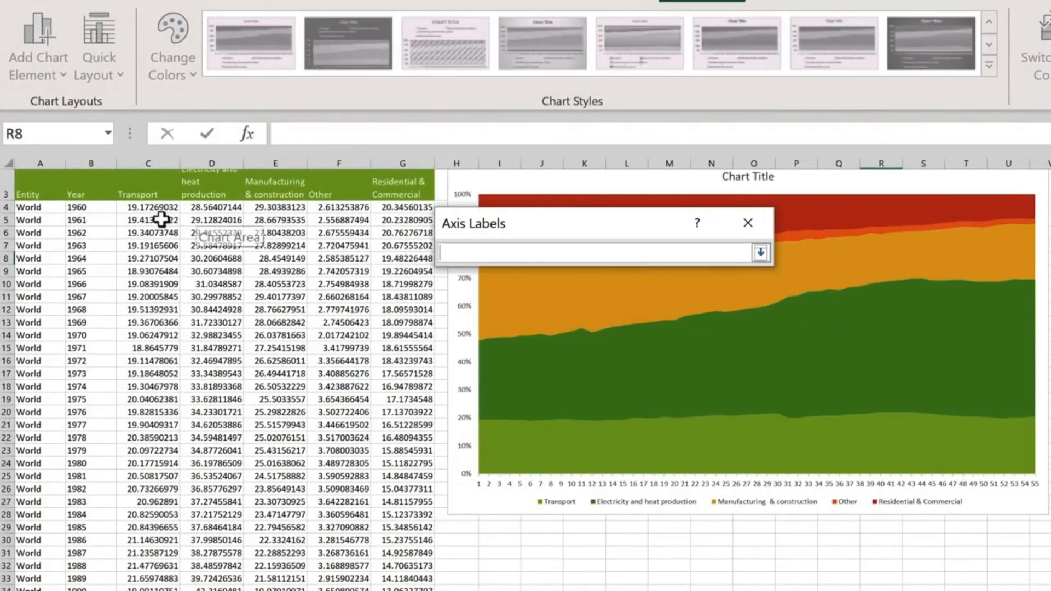
left_click(88, 206)
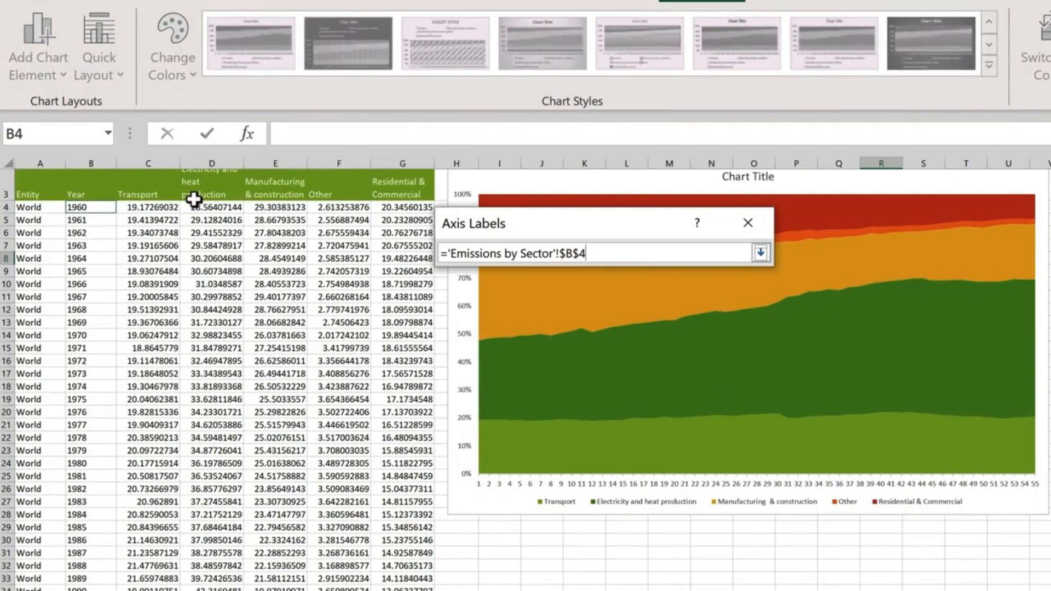
key("ctrl+shift+Down")
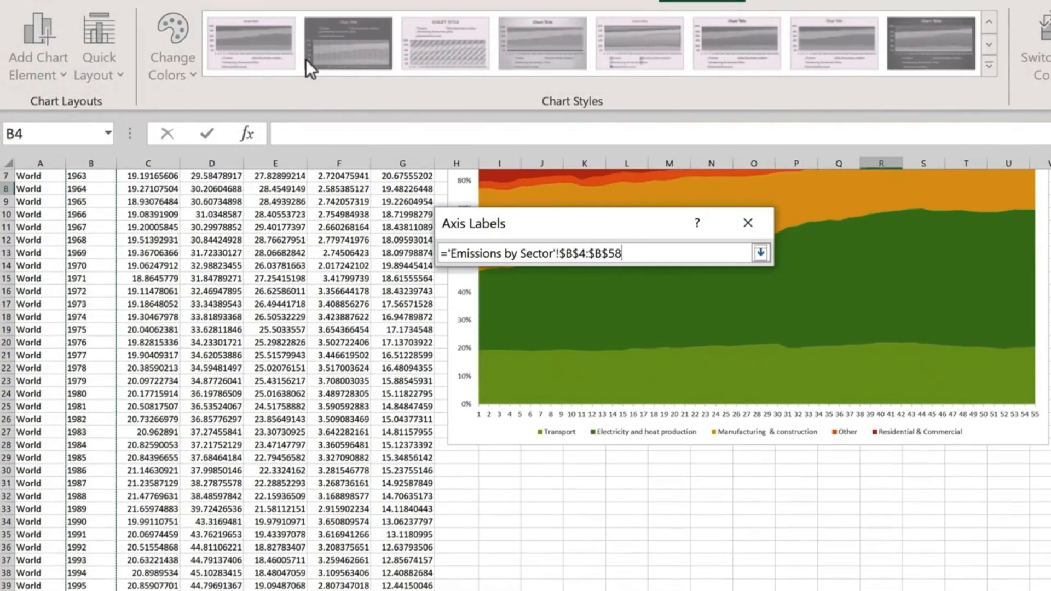
key("Return")
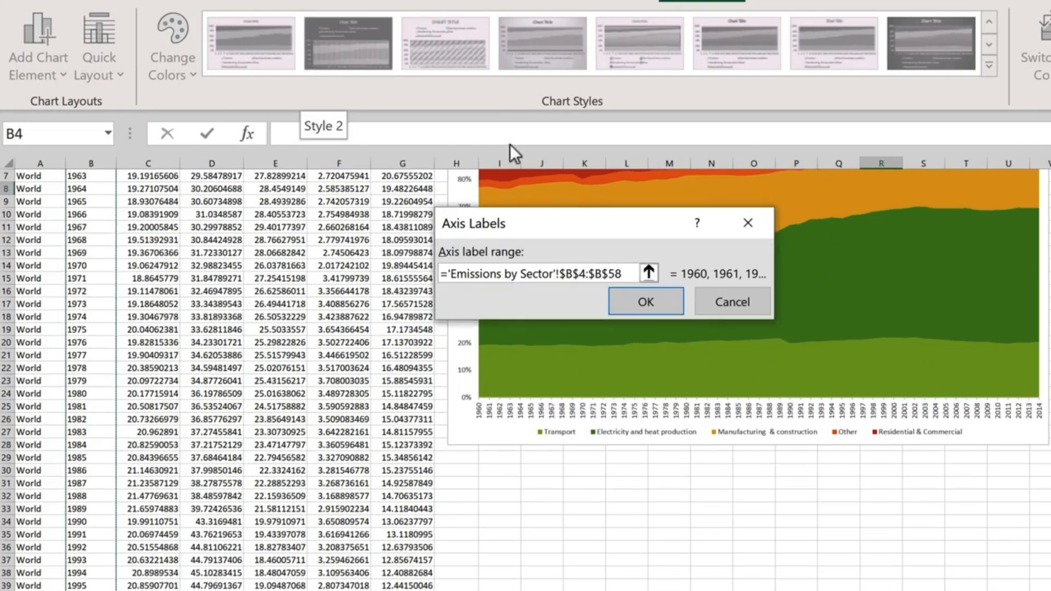
left_click(645, 304)
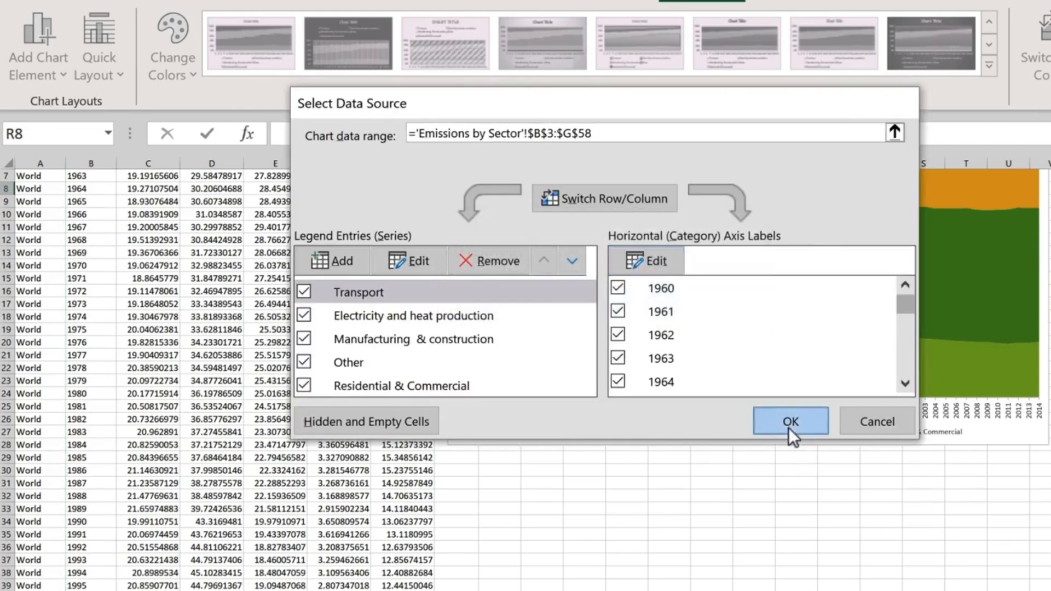
left_click(788, 427)
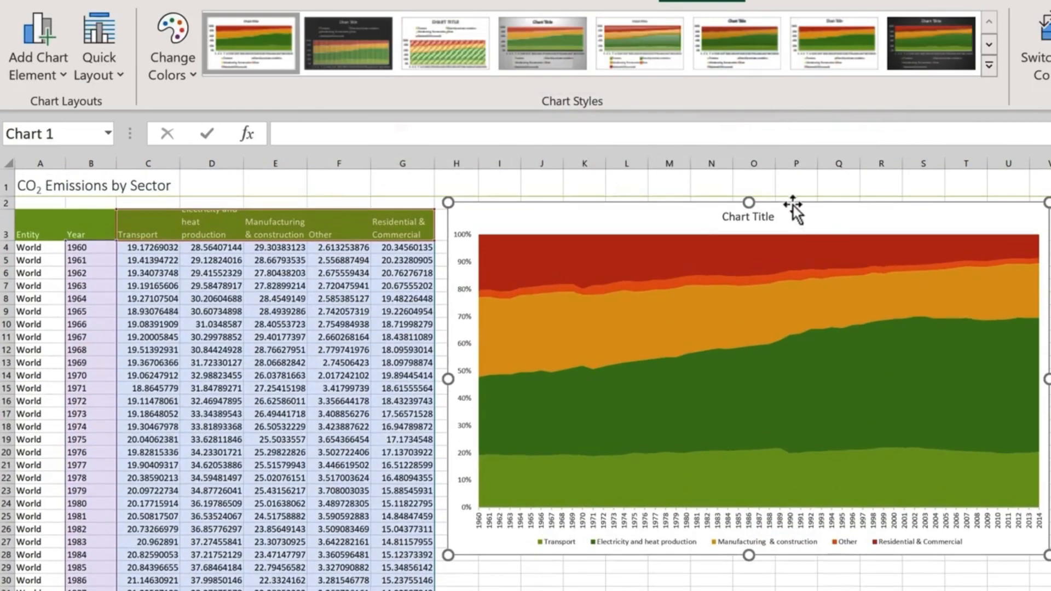
Replace the placeholder title of the sector chart with "Emissionss by Sector"
left_click(770, 219)
left_click(751, 217)
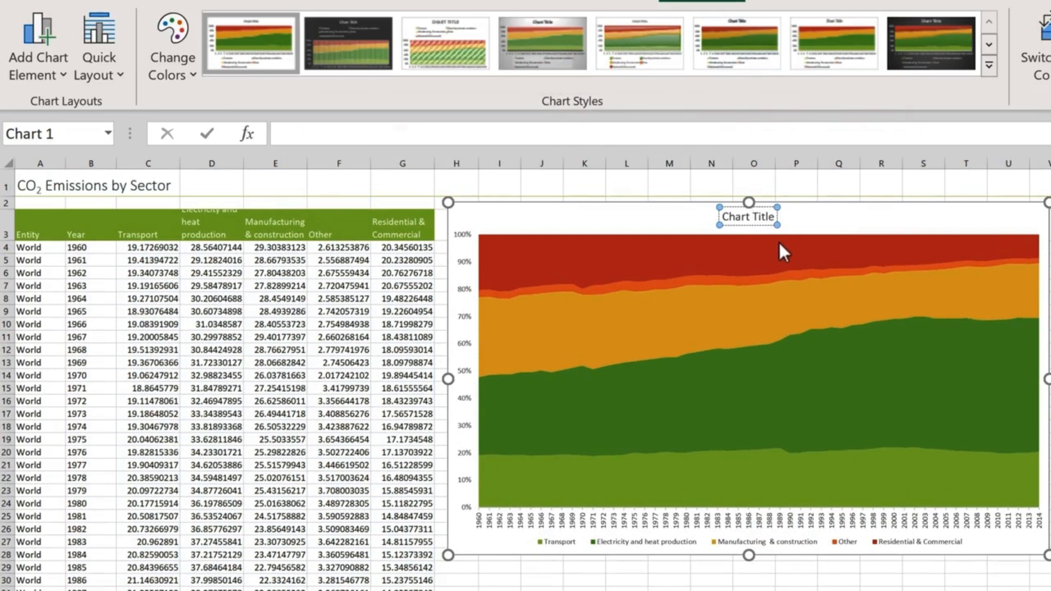
key("ctrl+a")
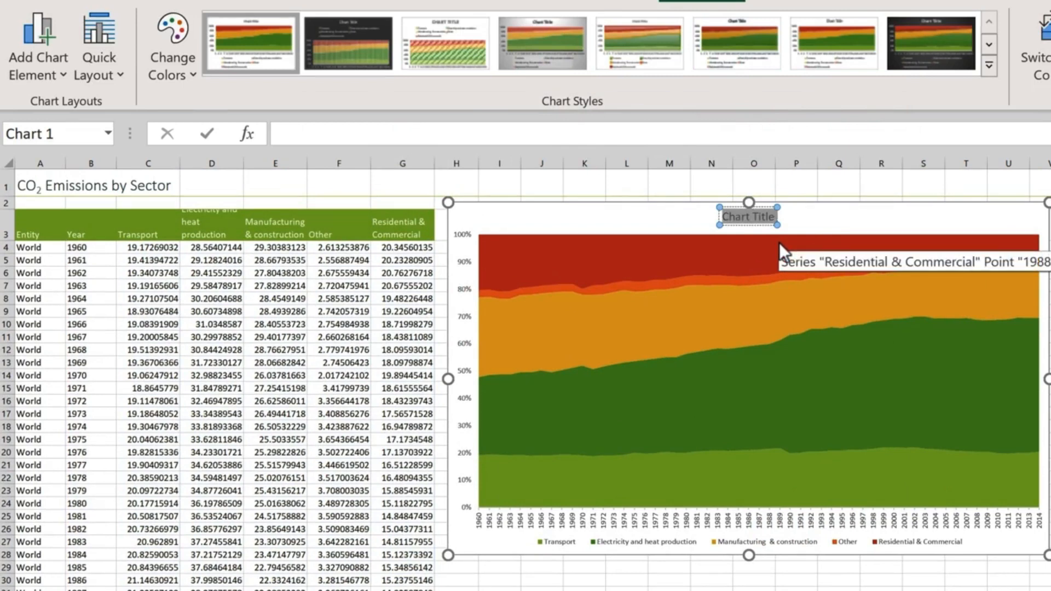
type("Emissions")
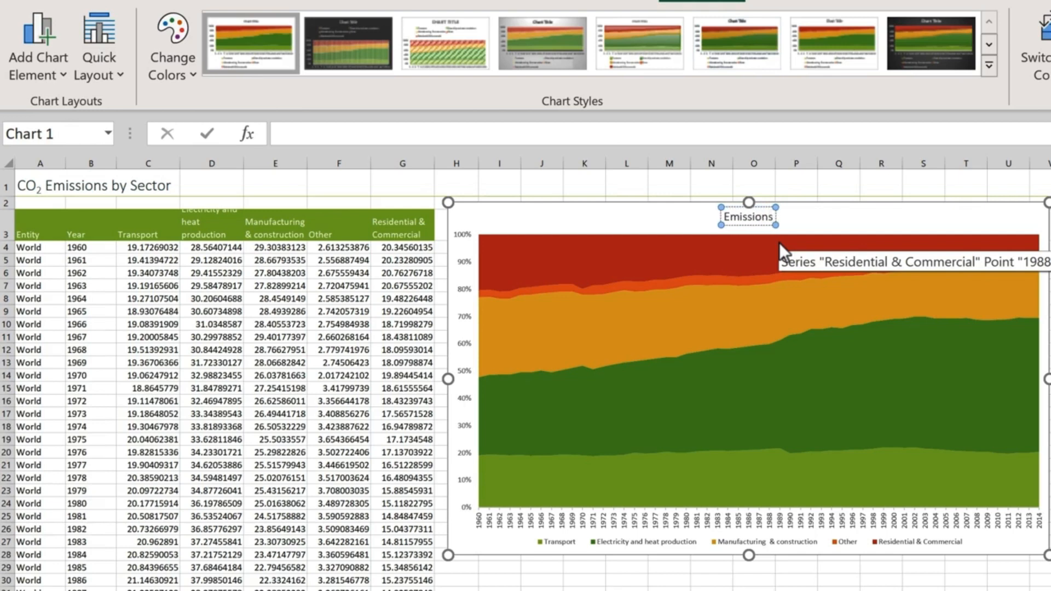
type("s by")
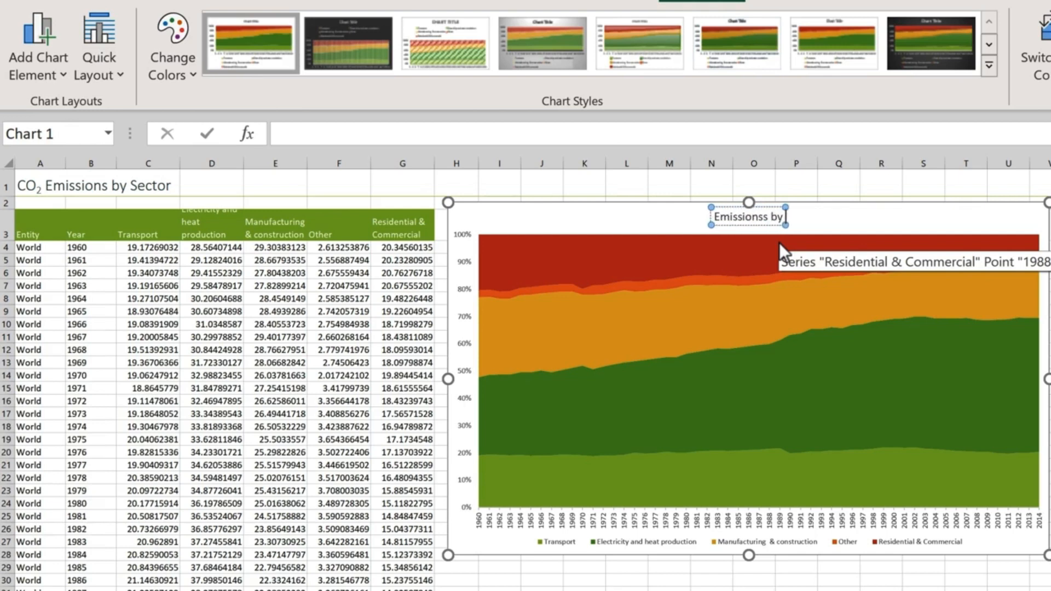
type(" Sector")
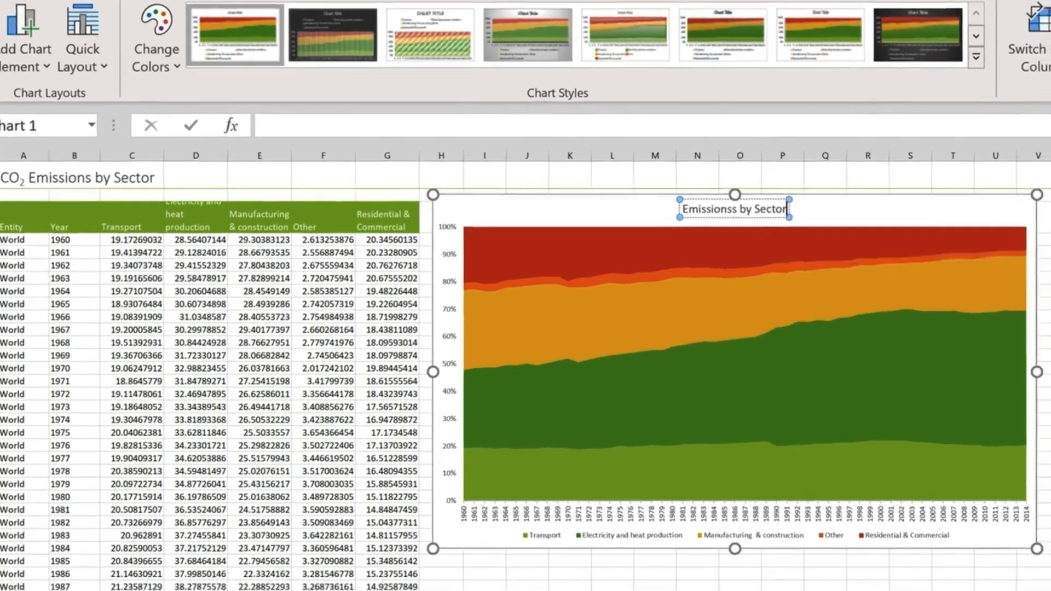
left_click(1036, 231)
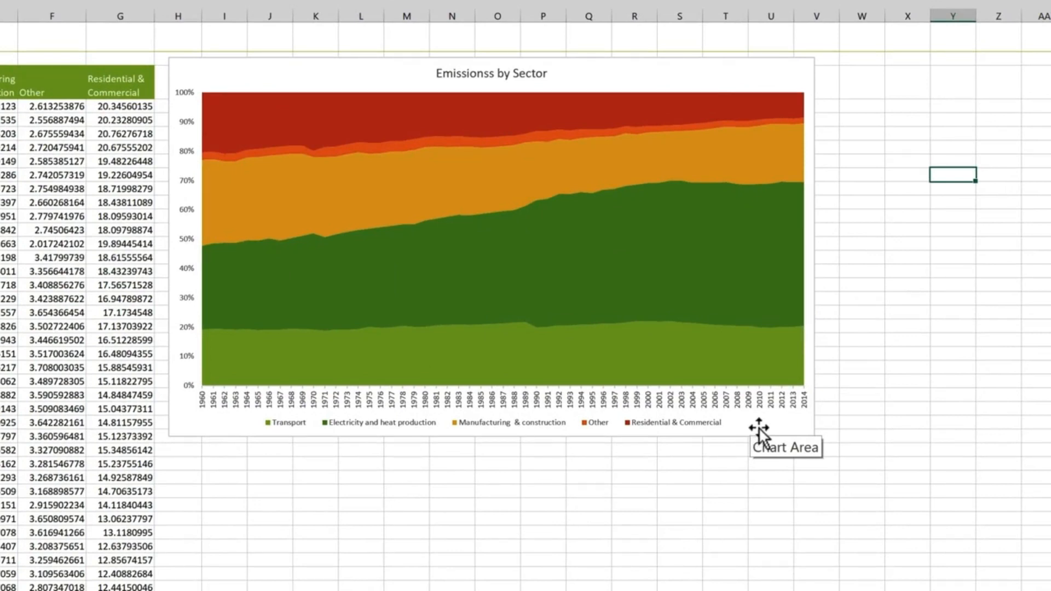
Remove the legend from the sector chart and add data labels to all its series
left_click(787, 423)
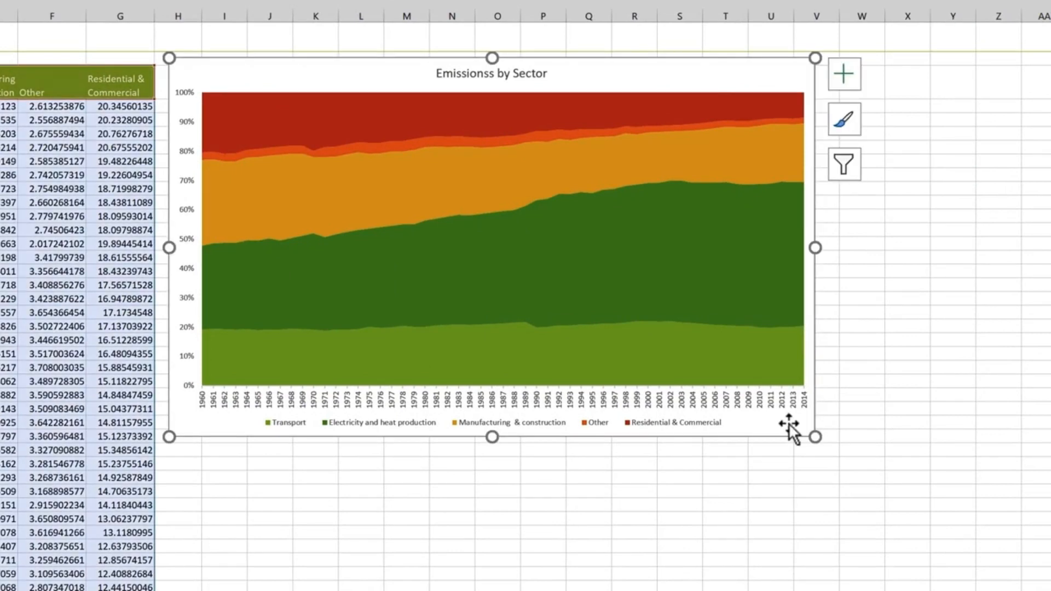
left_click(844, 73)
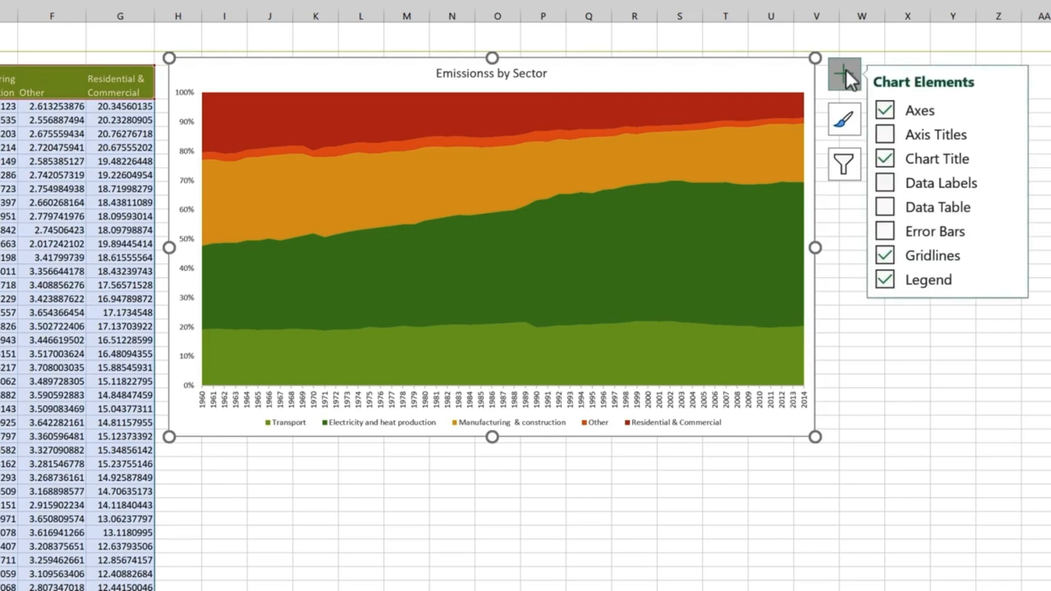
left_click(888, 281)
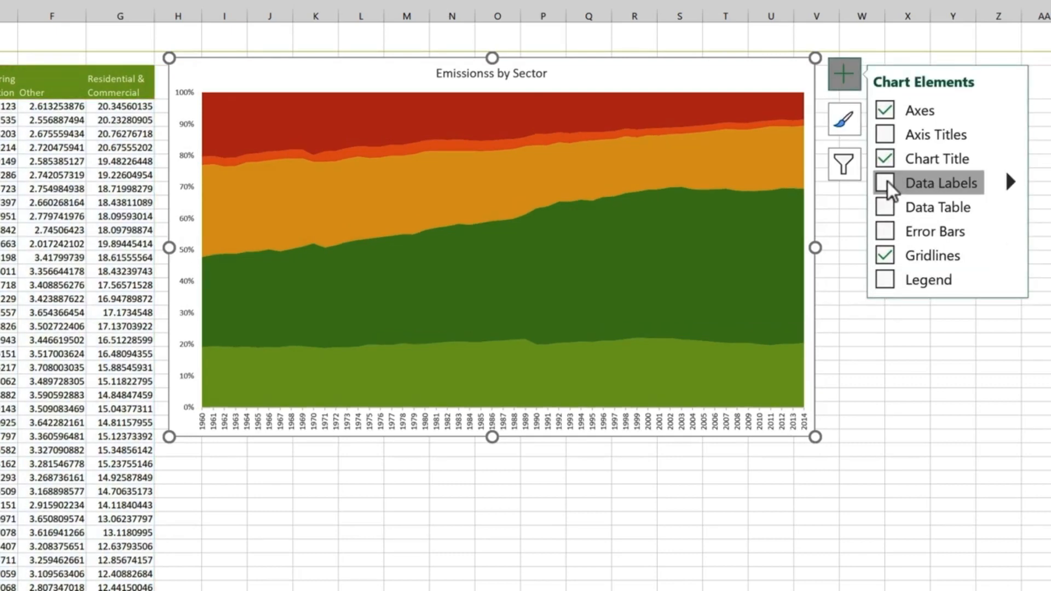
left_click(888, 181)
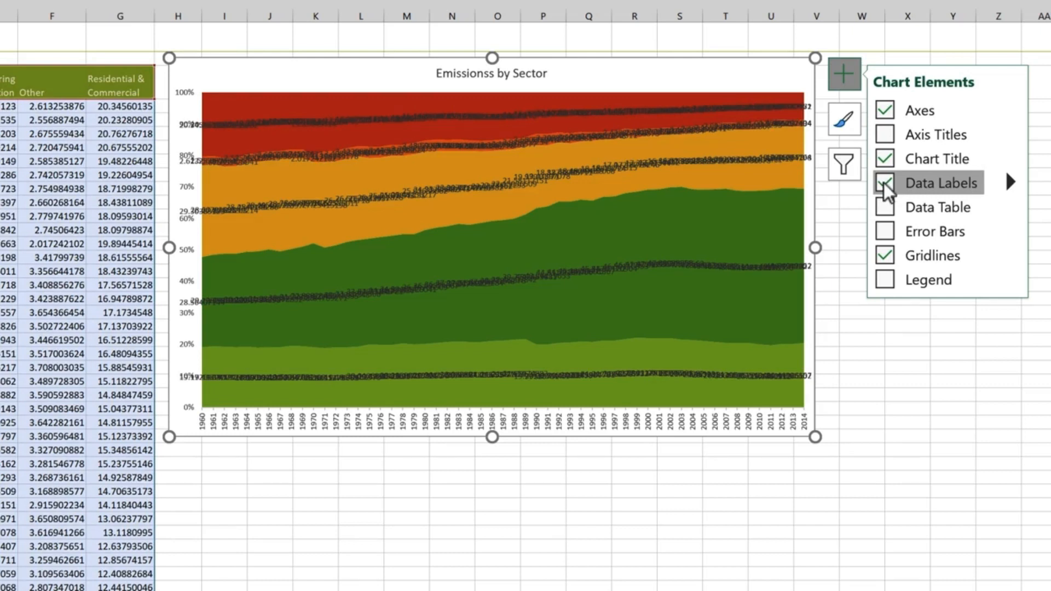
Format the Residential & Commercial data labels to show the series name instead of the value
left_click(476, 117)
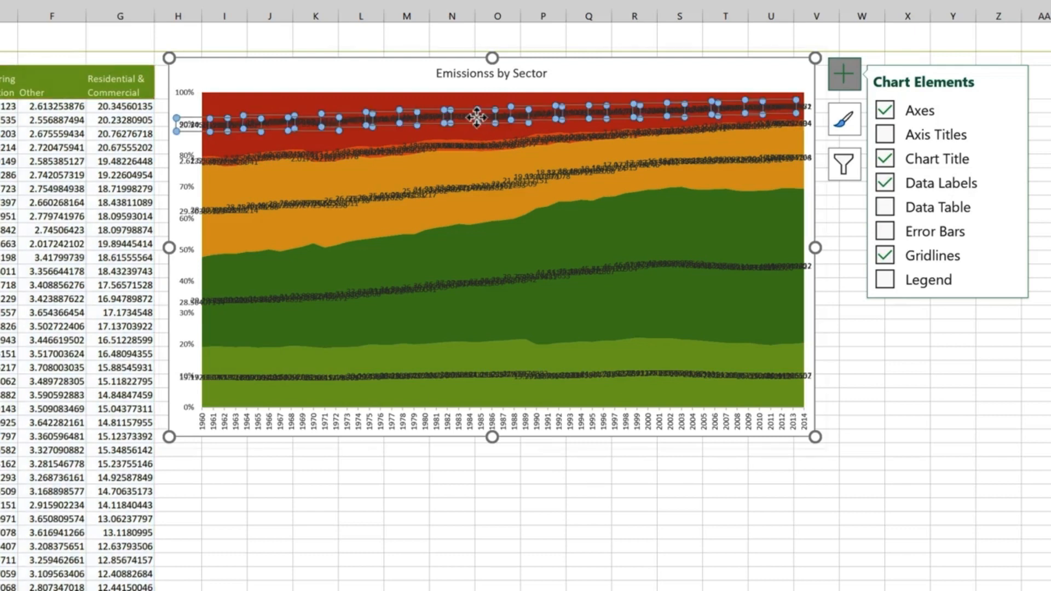
right_click(477, 117)
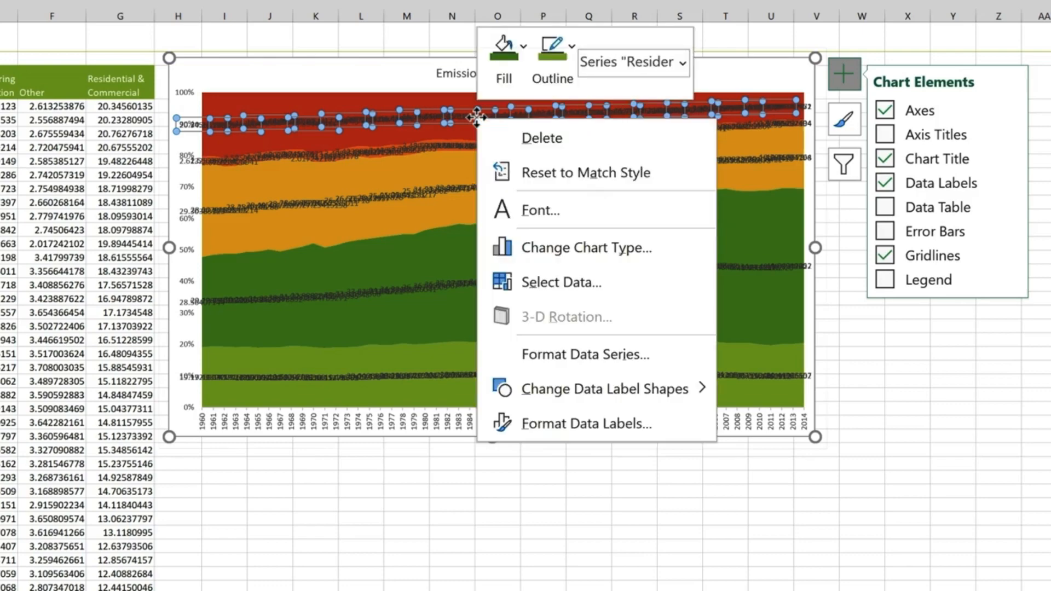
left_click(578, 425)
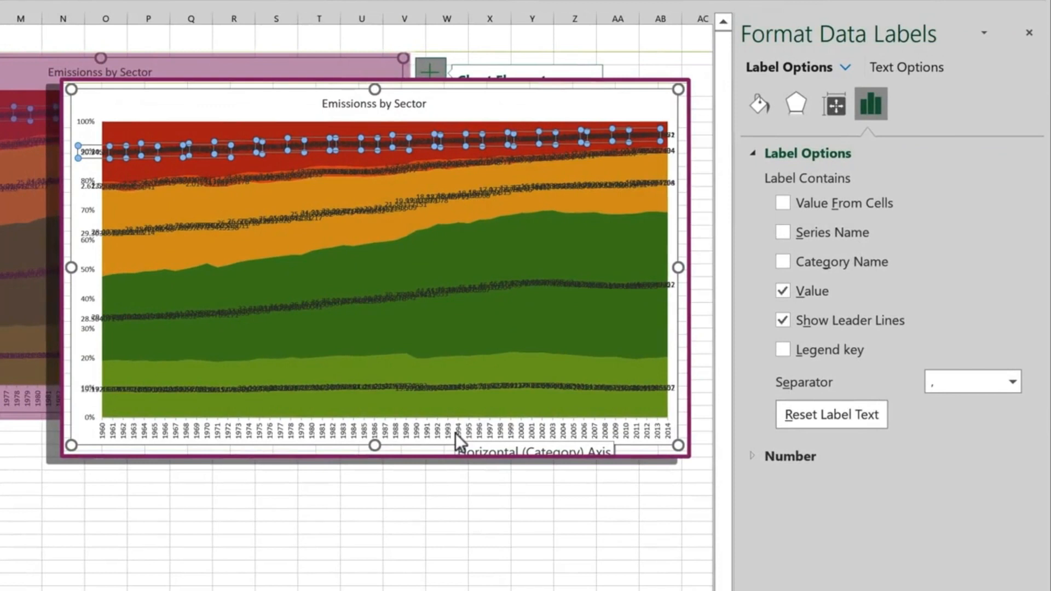
left_click(788, 290)
left_click(792, 232)
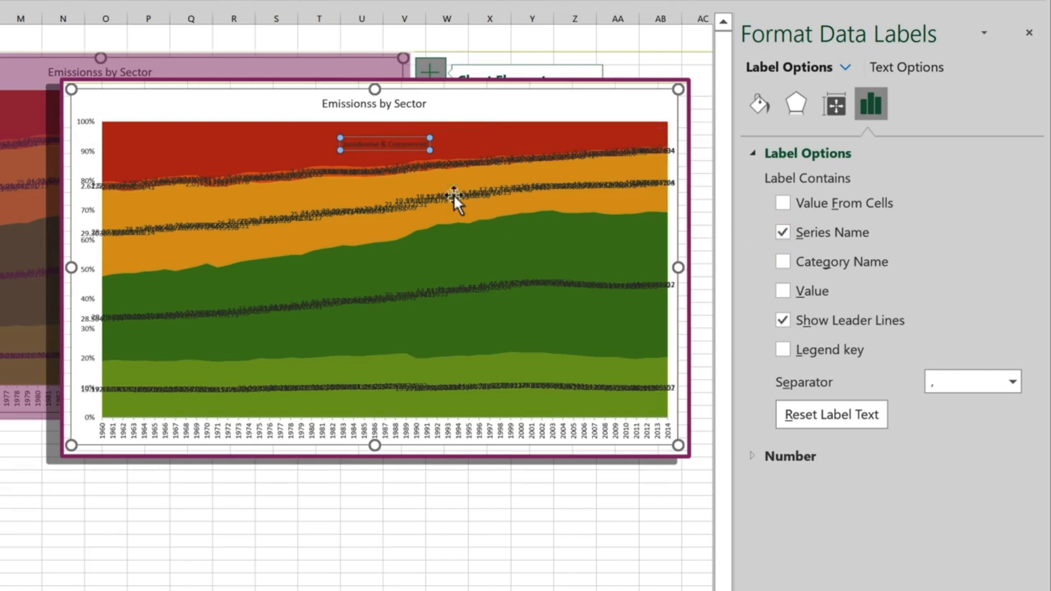
Make the data labels of the Other and Manufacturing & construction series show the series name instead of the value
left_click(782, 232)
left_click(783, 291)
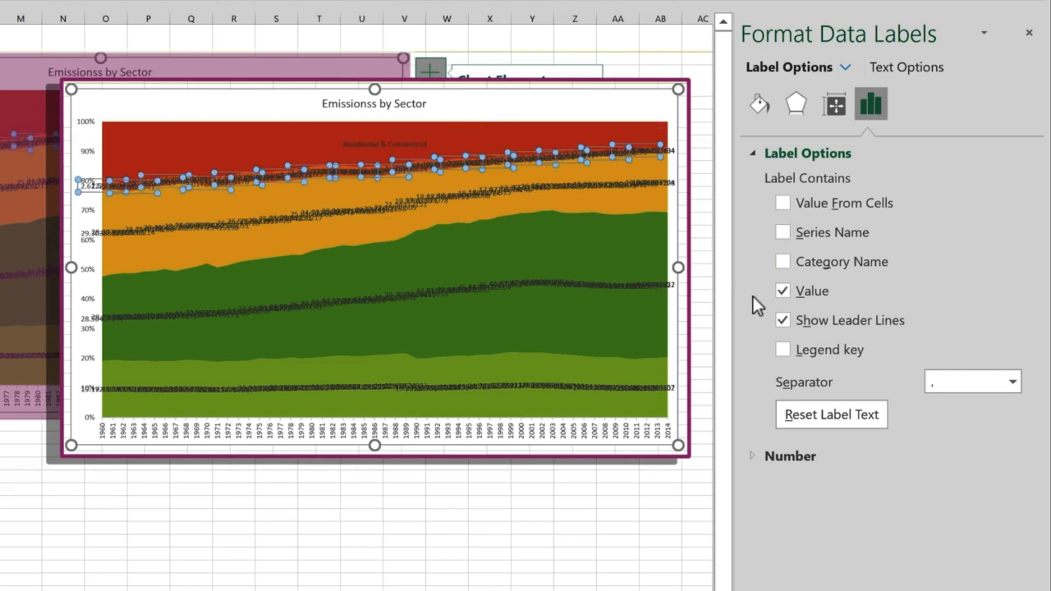
left_click(783, 292)
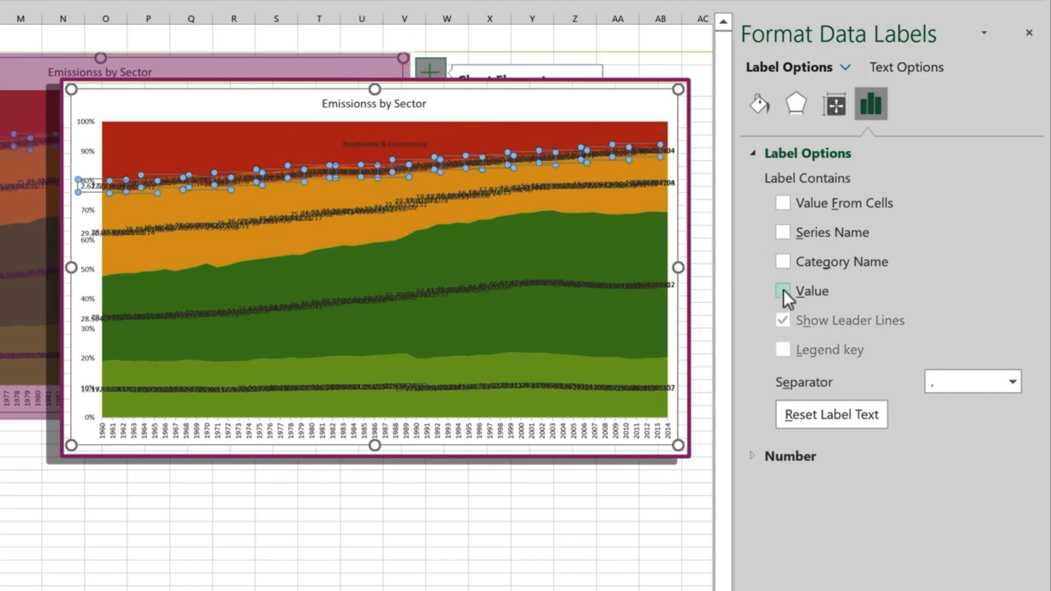
left_click(786, 232)
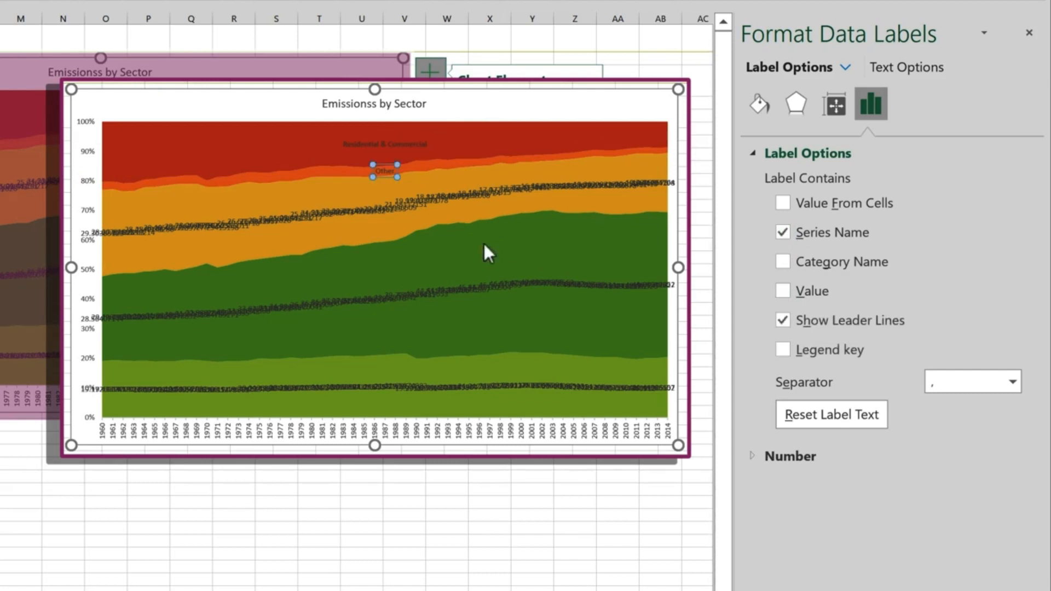
left_click(397, 207)
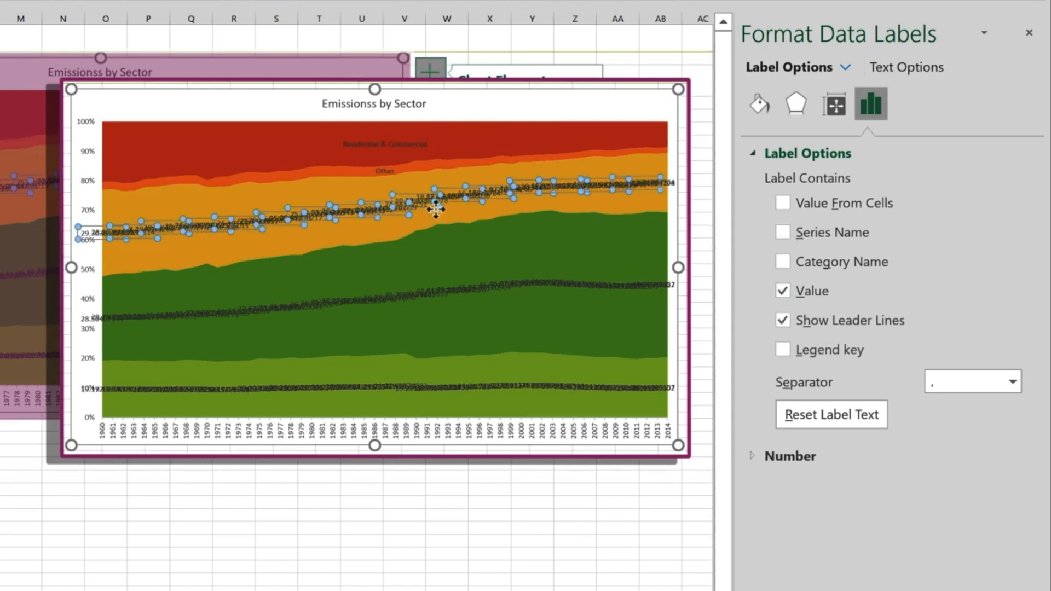
left_click(783, 291)
left_click(782, 232)
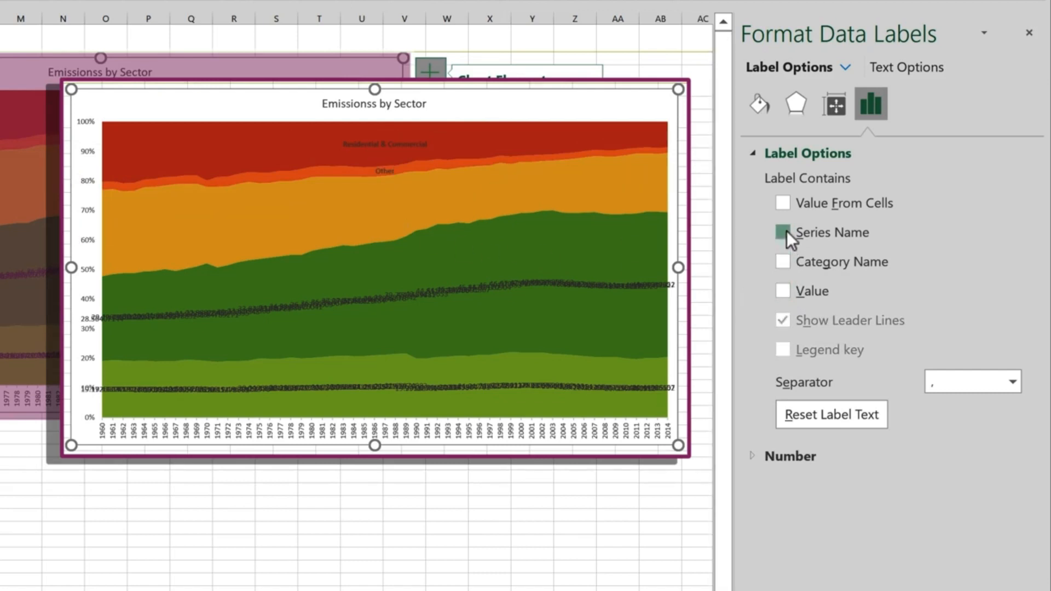
Switch the Electricity and heat production and Transport data labels from the value to the series name
left_click(536, 280)
left_click(783, 293)
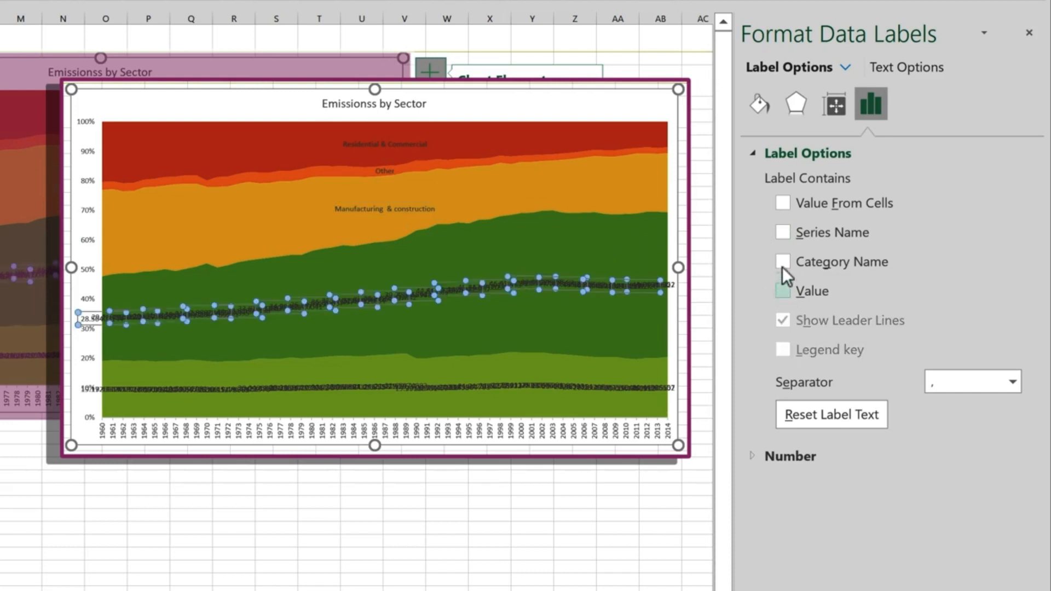
left_click(784, 231)
left_click(672, 359)
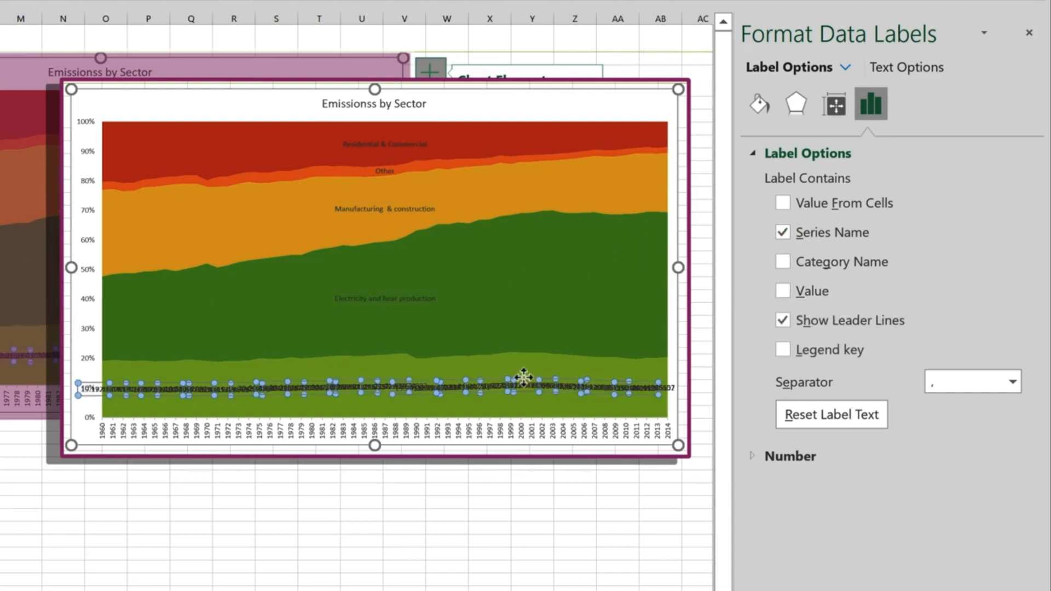
left_click(783, 290)
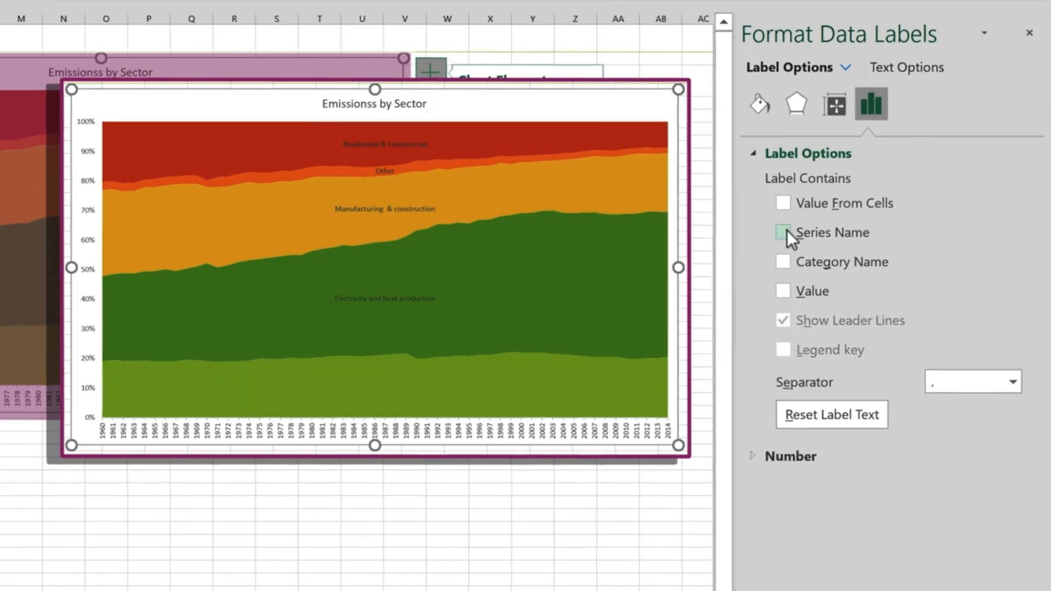
left_click(783, 232)
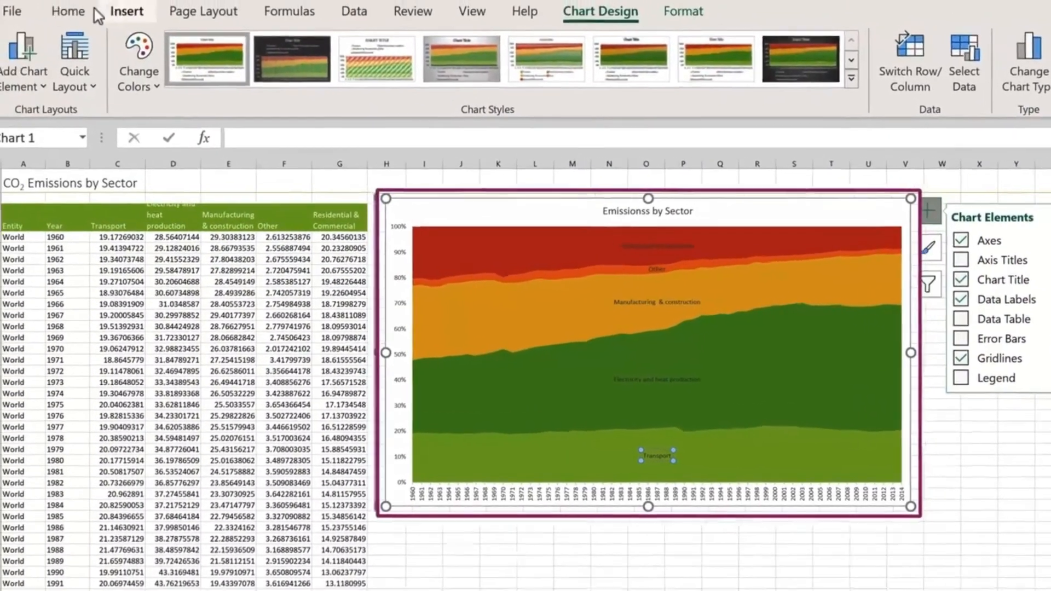
Change the Transport data label's font colour to white and its font size to 10.5
left_click(86, 16)
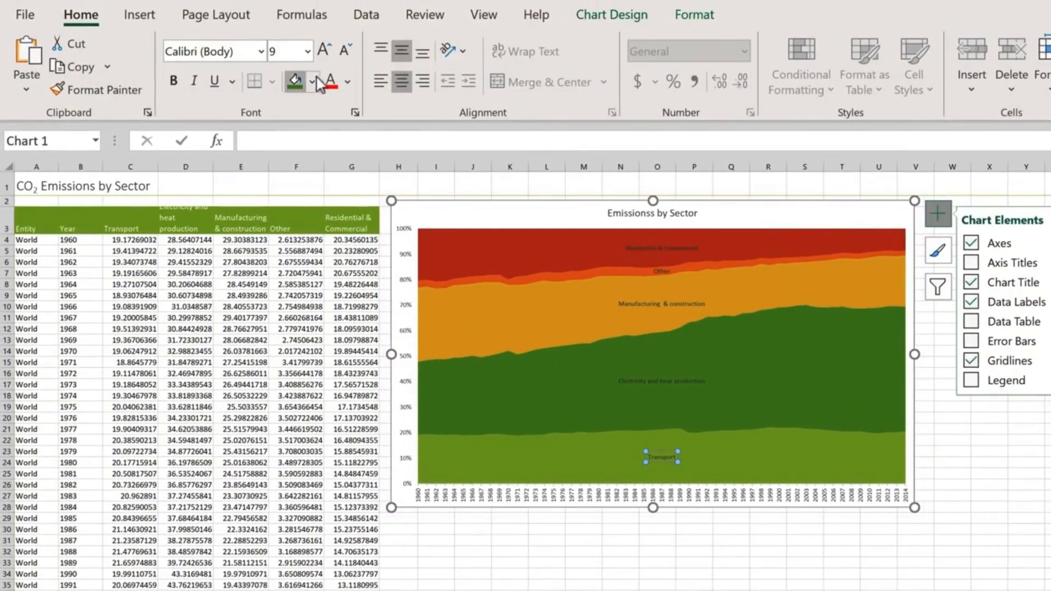
left_click(347, 82)
left_click(330, 162)
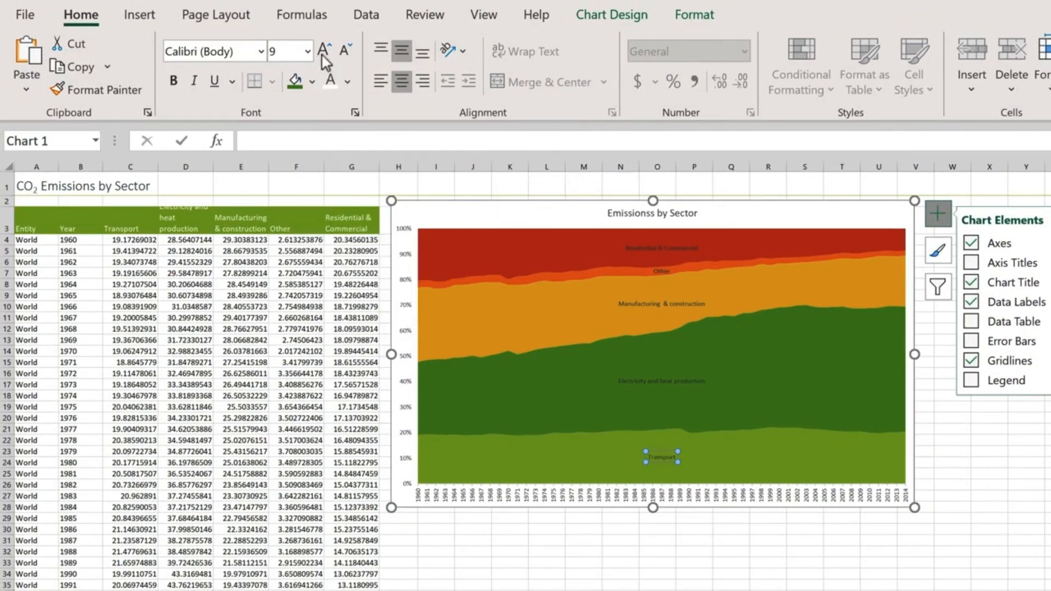
left_click(323, 48)
left_click(324, 48)
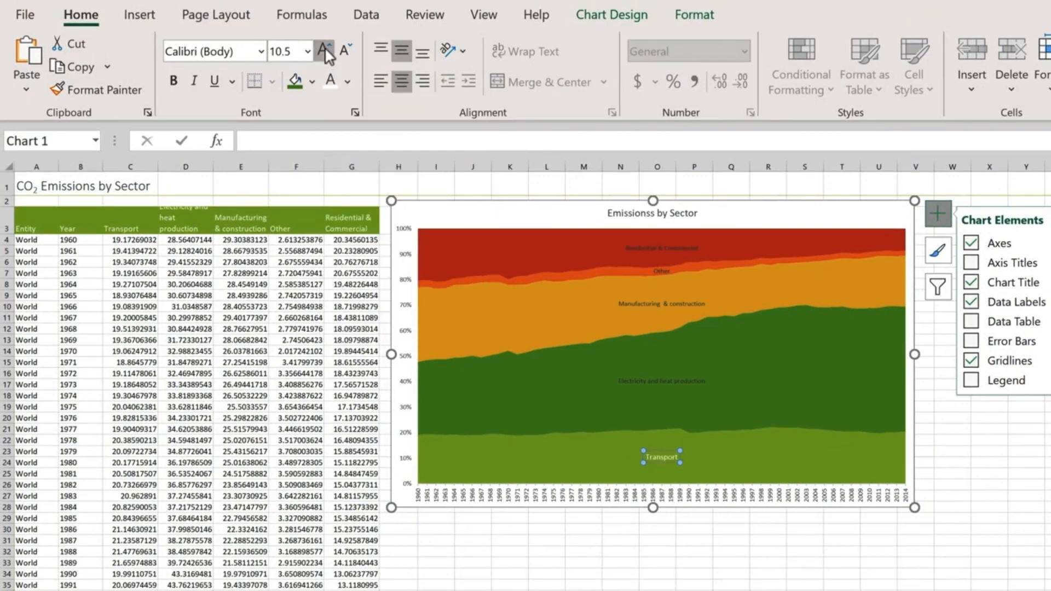
Copy the Transport label's formatting with Format Painter to the Electricity and heat production, Manufacturing & construction, Other and Residential & Commercial labels
left_click(124, 99)
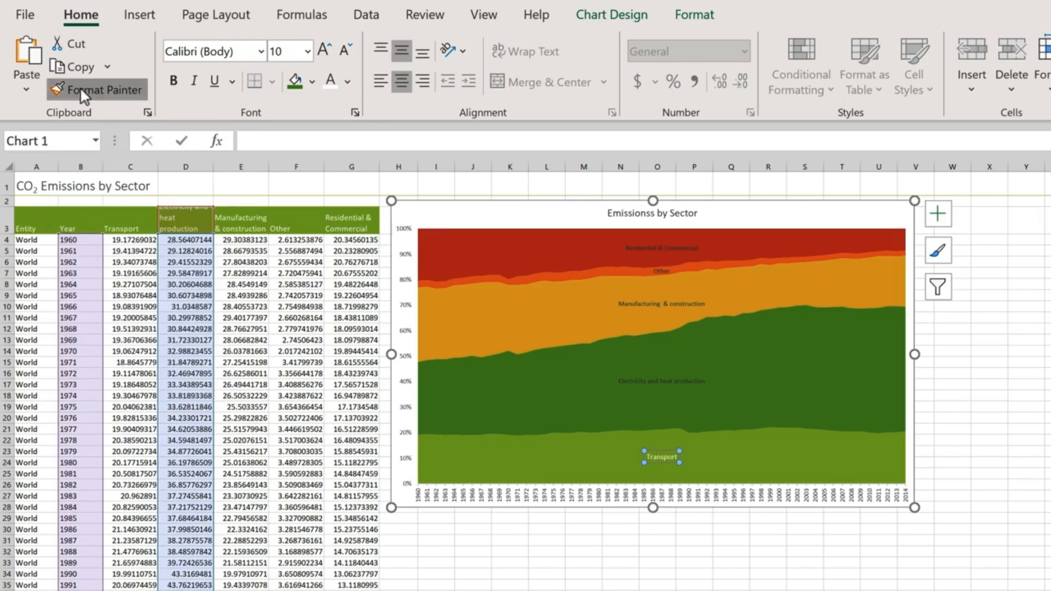
left_click(653, 376)
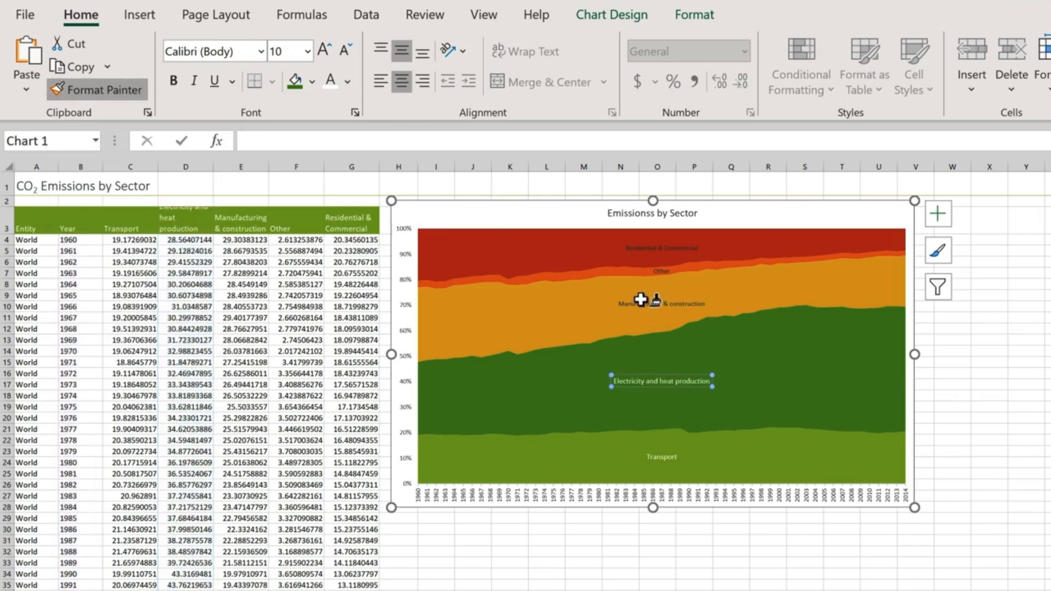
left_click(641, 294)
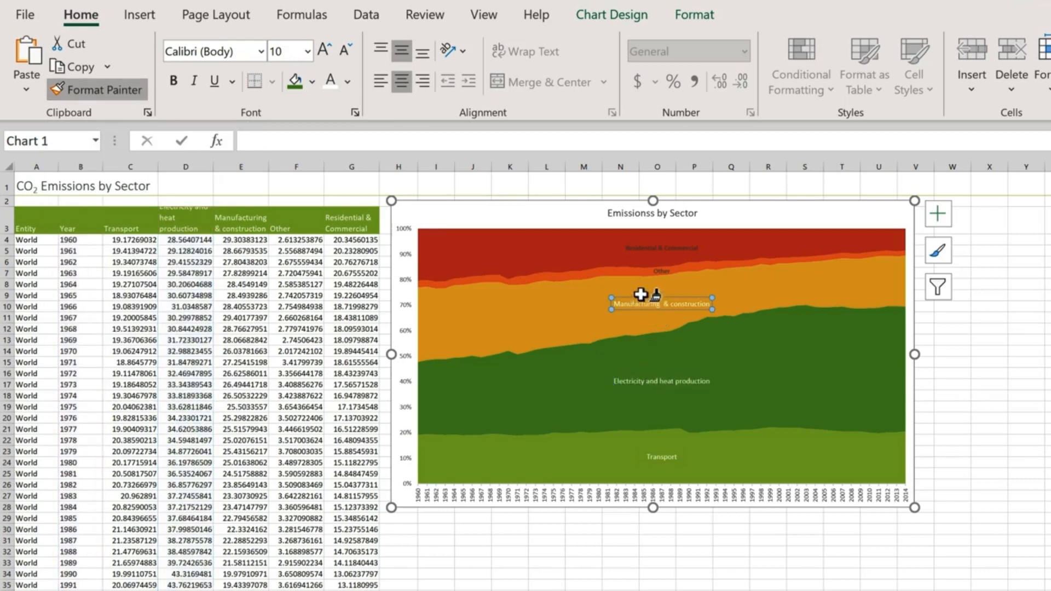
left_click(649, 267)
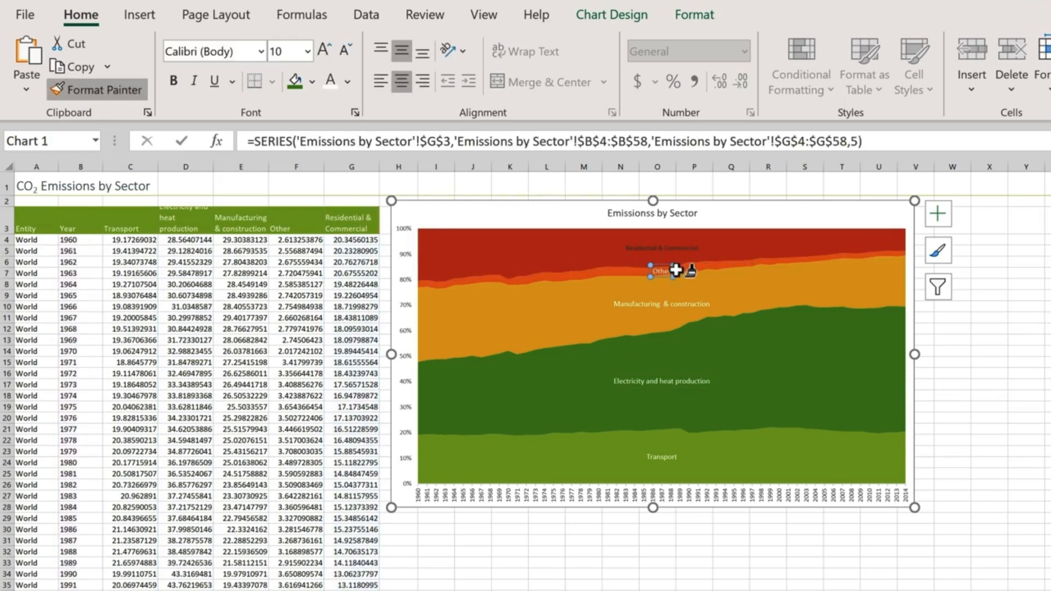
left_click(661, 271)
left_click(658, 249)
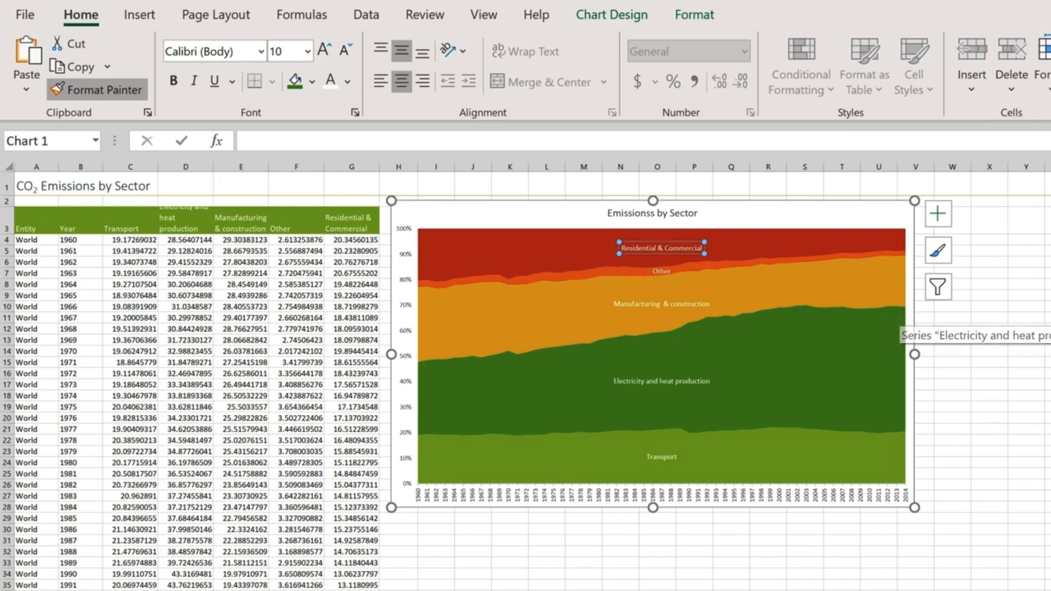
key("Escape")
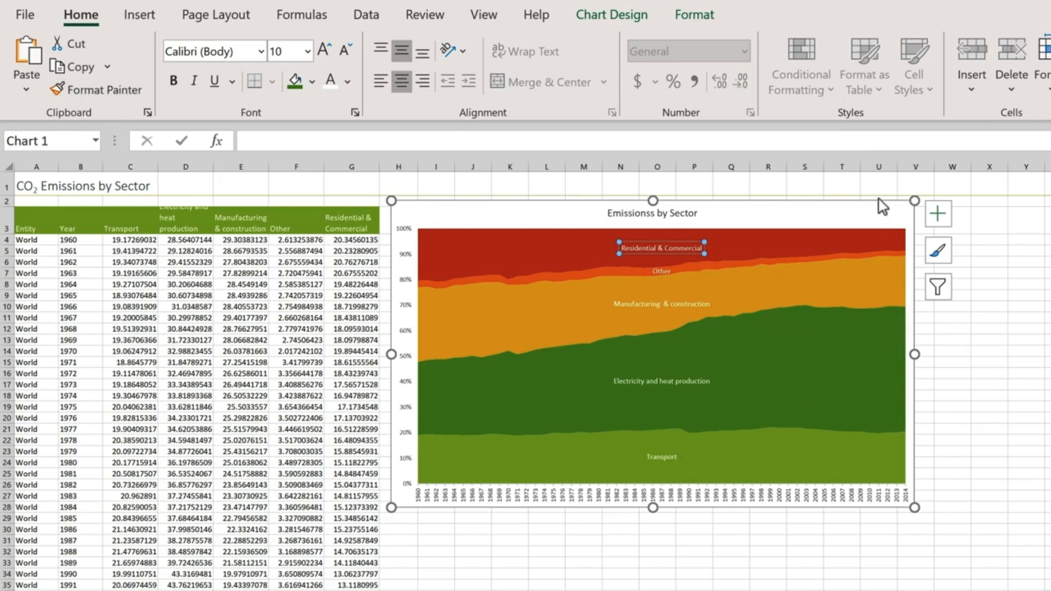
Copy the whole Emissions by Sector chart to cell P31 of the Line & Area sheet, beside the Emissions by Region chart
left_click(882, 218)
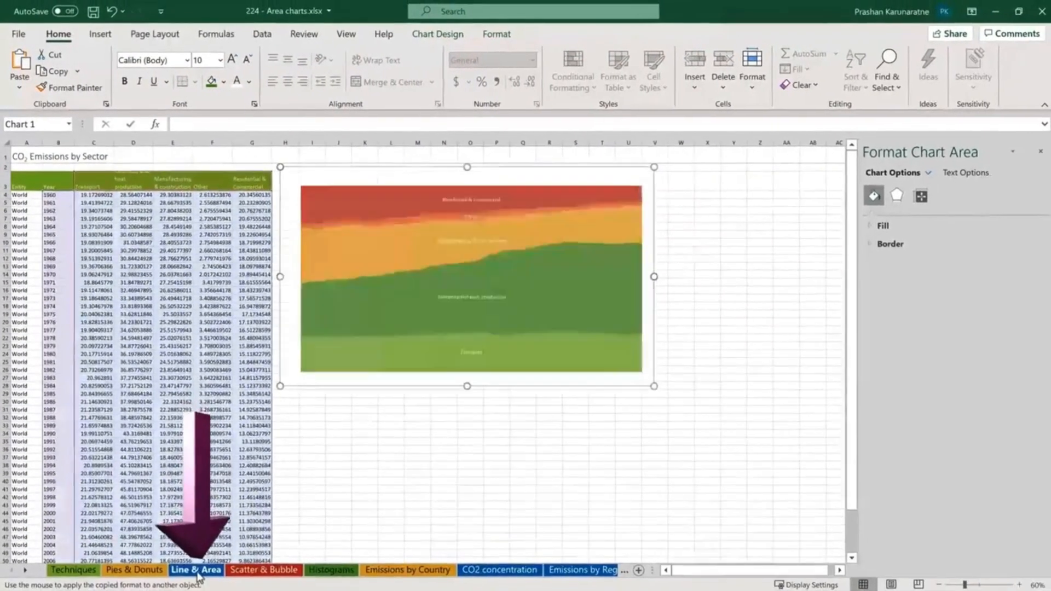
left_click(197, 570)
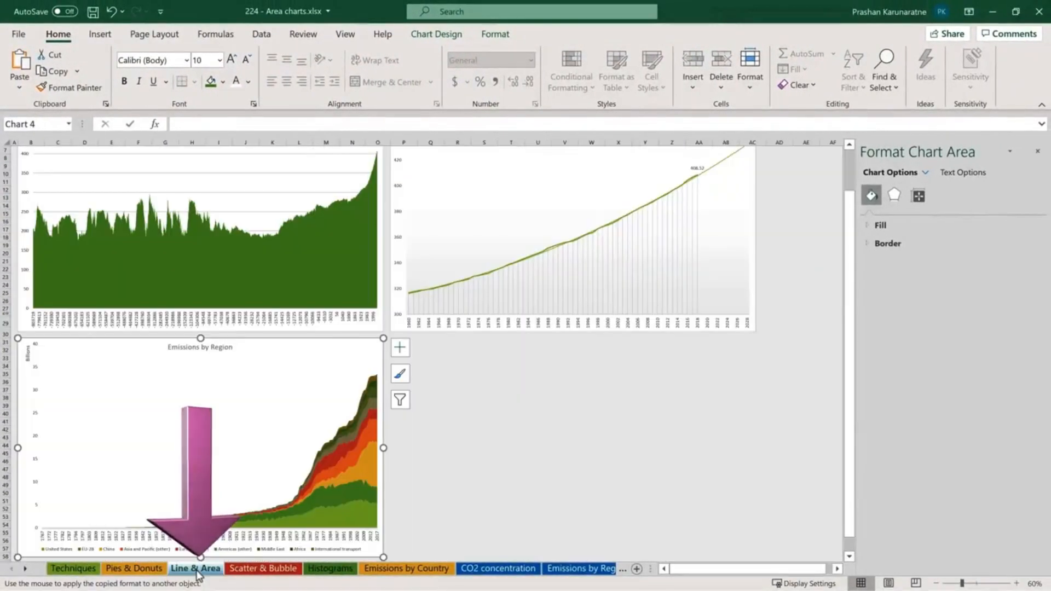
left_click(409, 343)
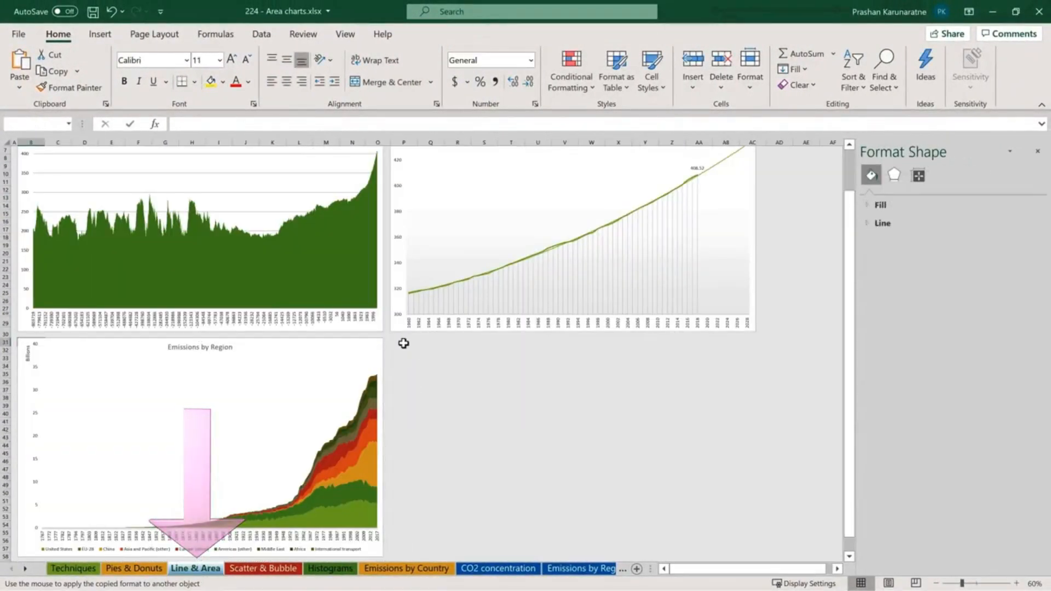
key("ctrl+v")
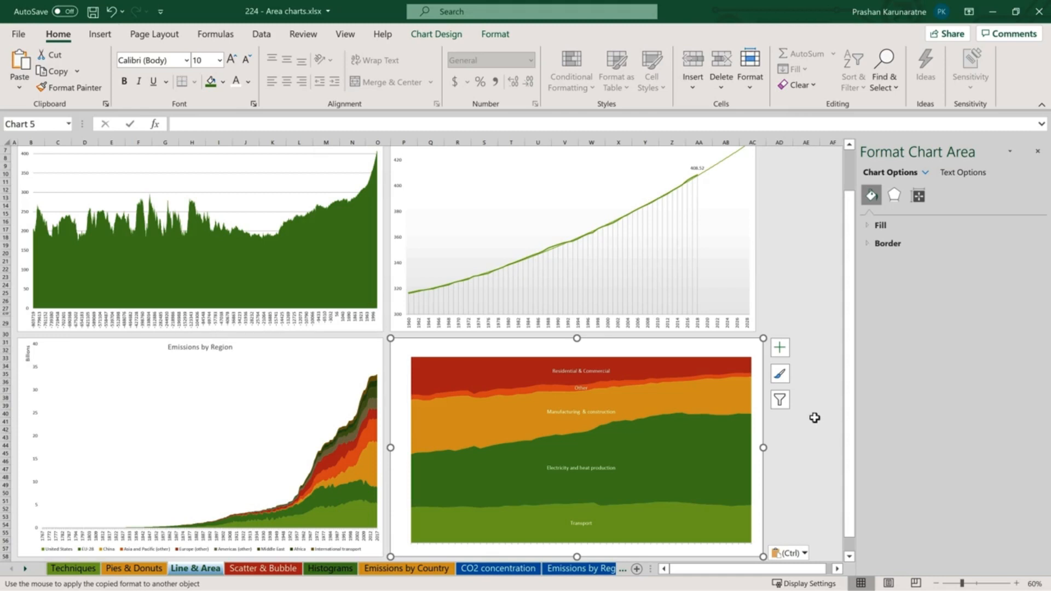
Change the fill of the Africa series in the Emissions by Region chart to a bright blue from the standard colours
left_click(351, 368)
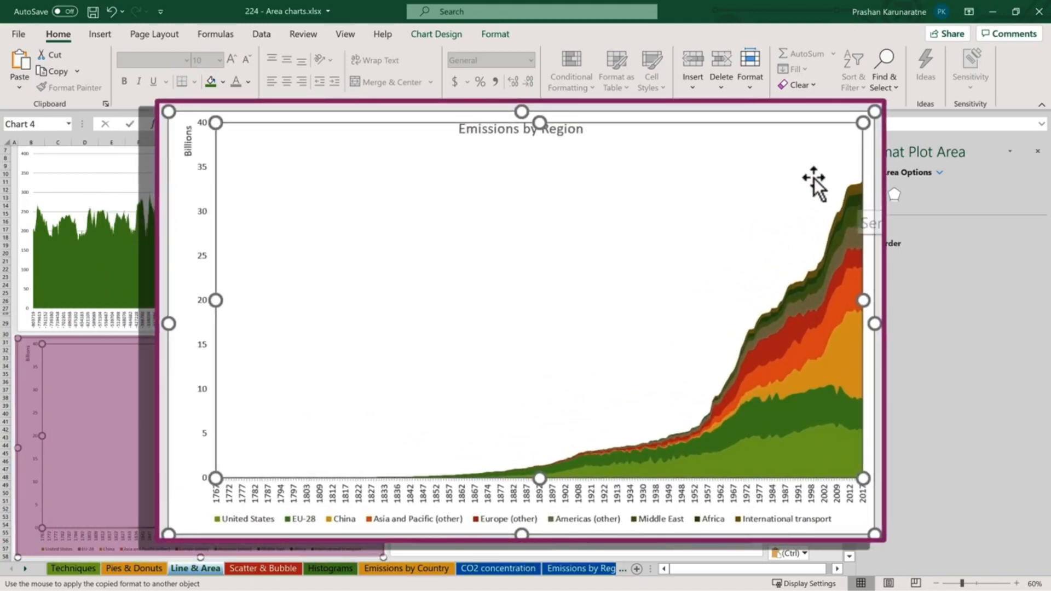
left_click(856, 201)
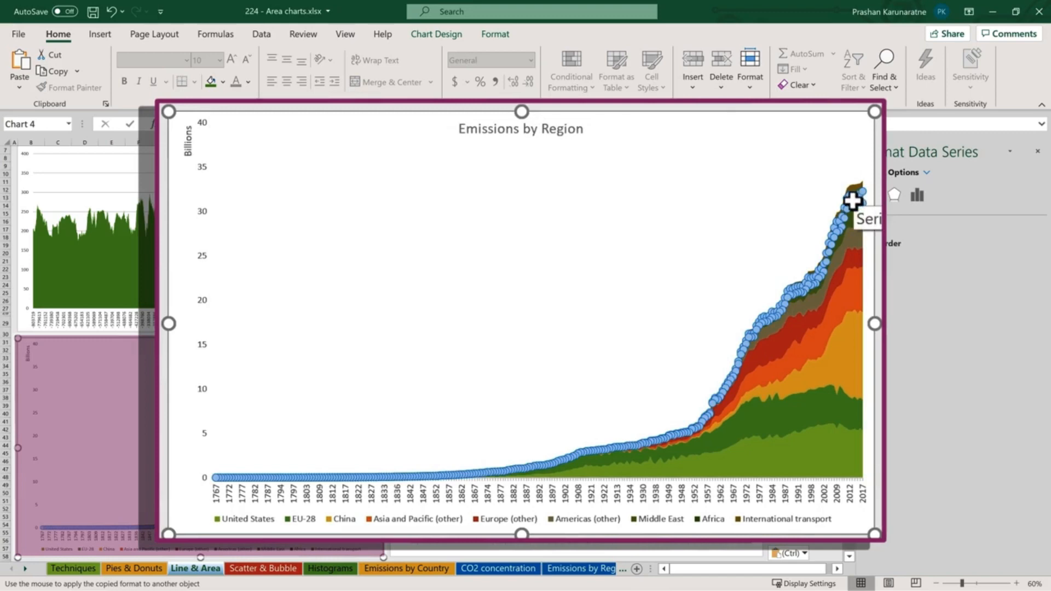
left_click(507, 37)
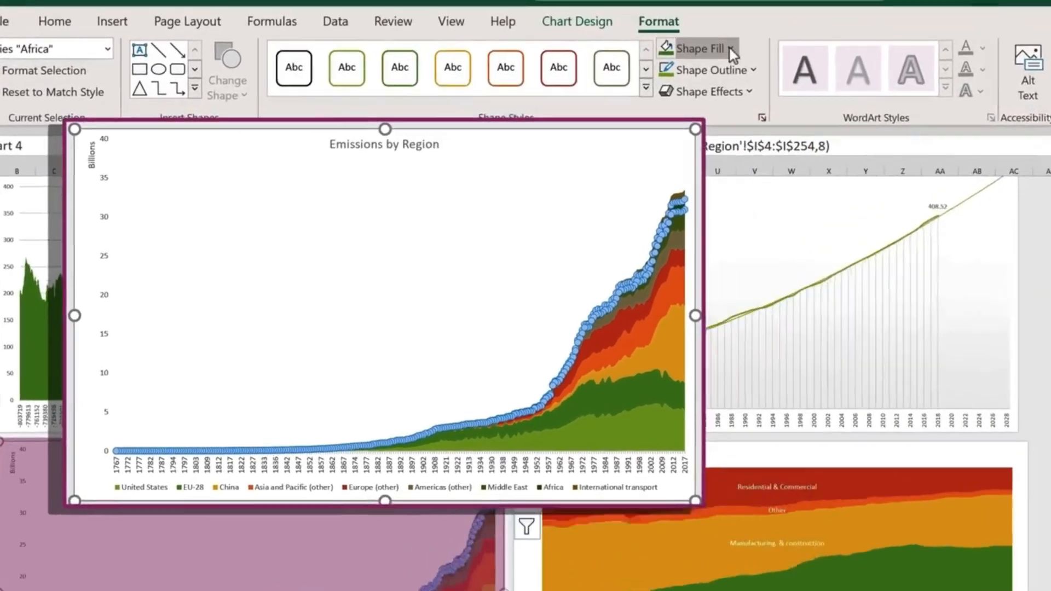
left_click(730, 49)
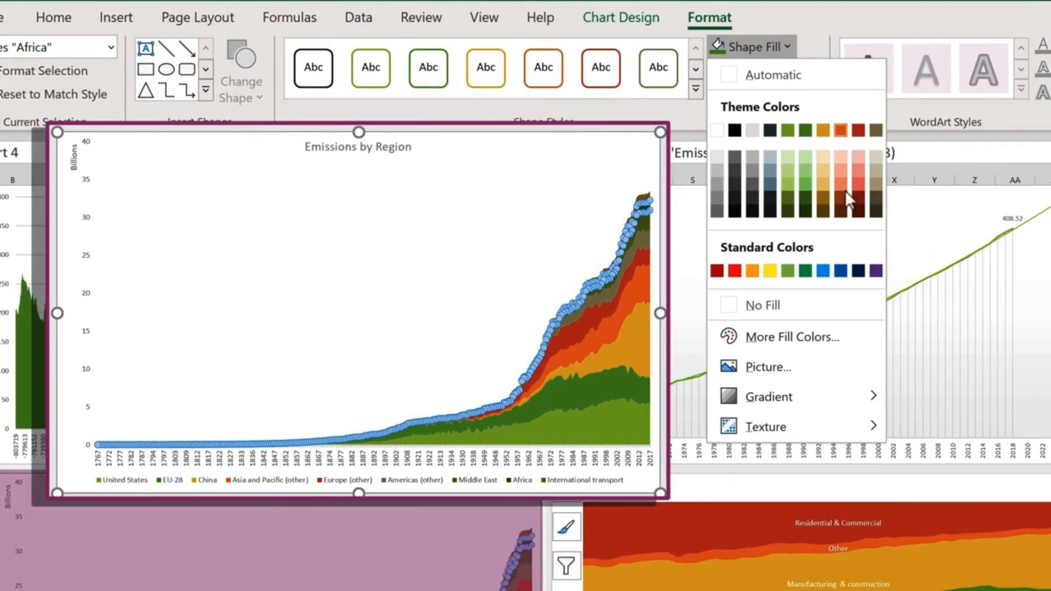
left_click(836, 329)
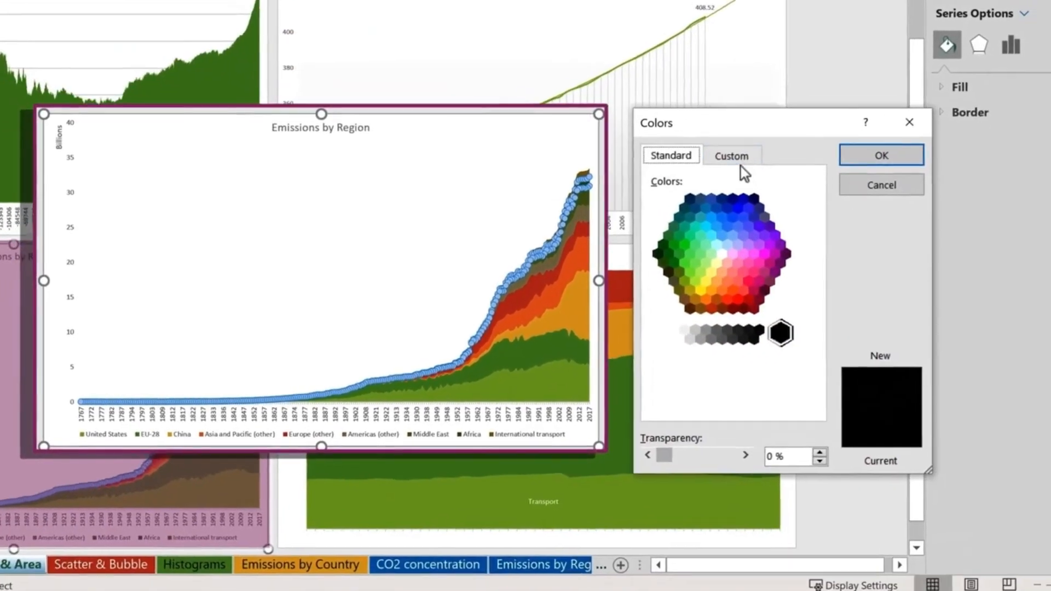
left_click(999, 349)
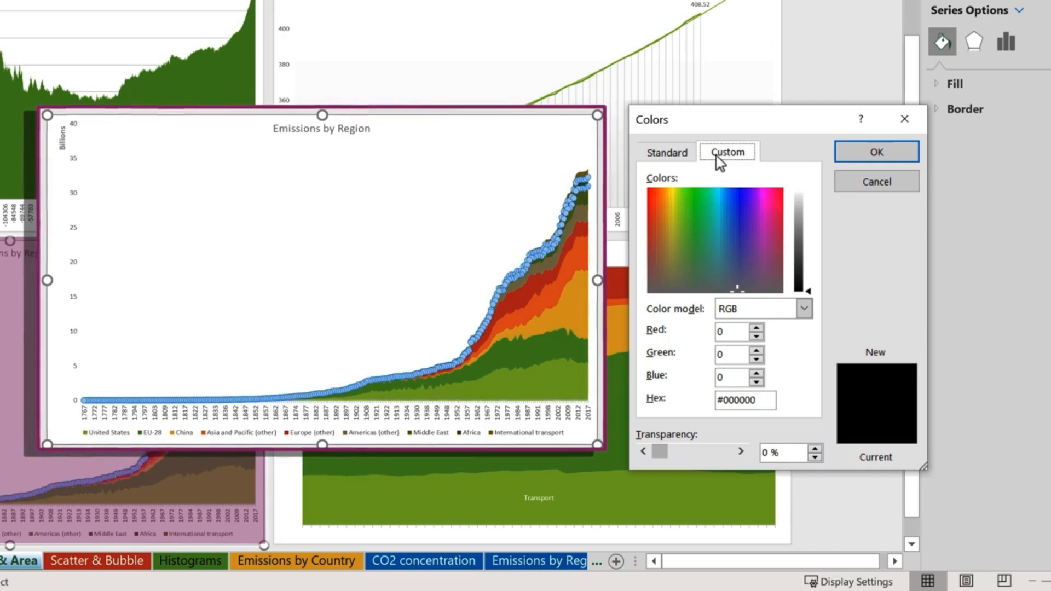
left_click(681, 156)
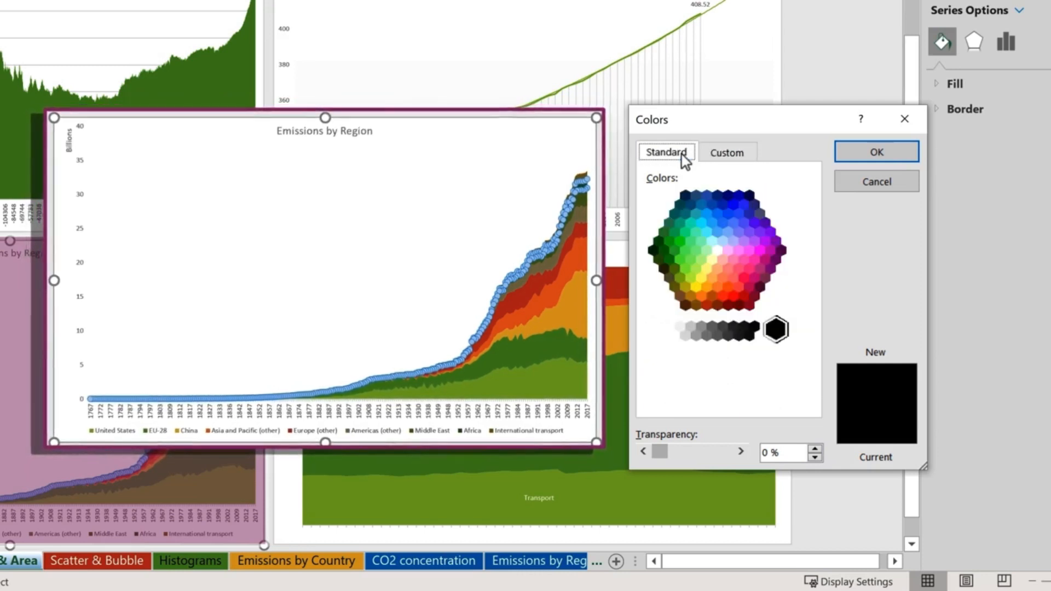
left_click(733, 205)
left_click(874, 152)
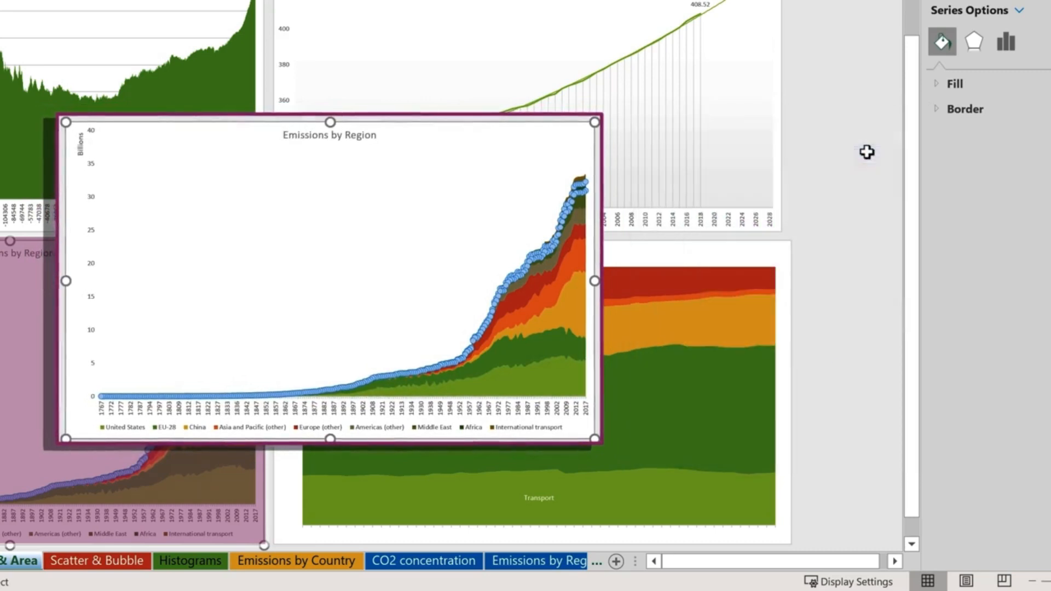
Fill the International transport series of the Emissions by Region chart with a lighter standard blue
left_click(574, 168)
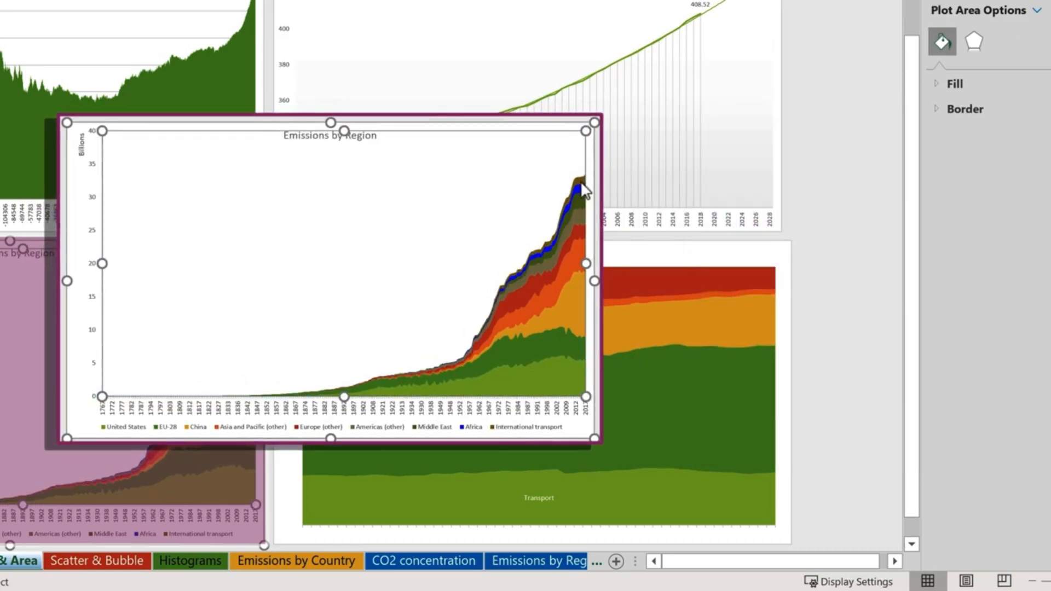
left_click(575, 178)
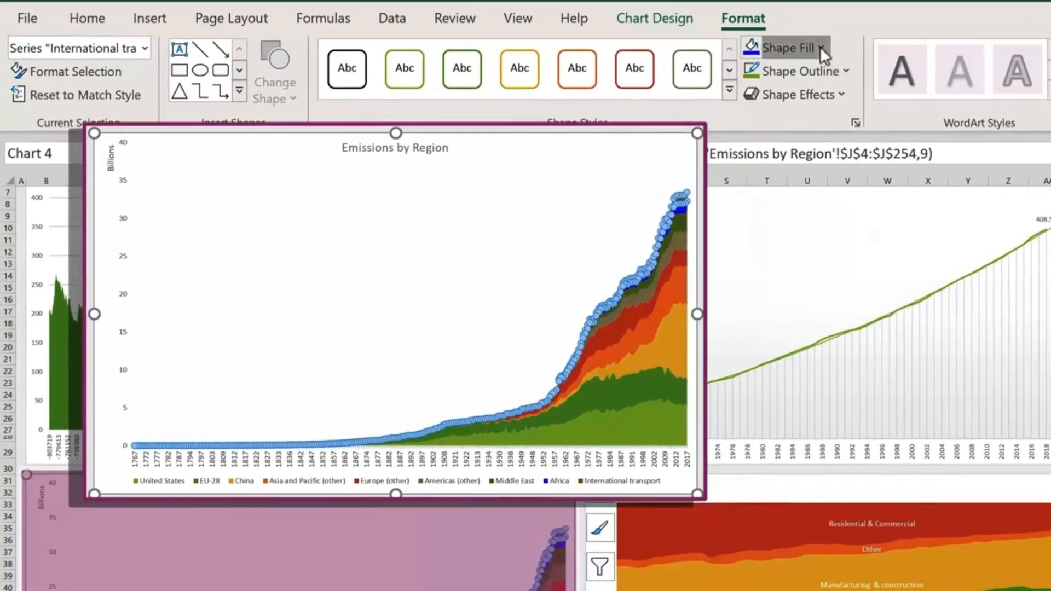
left_click(792, 29)
left_click(833, 259)
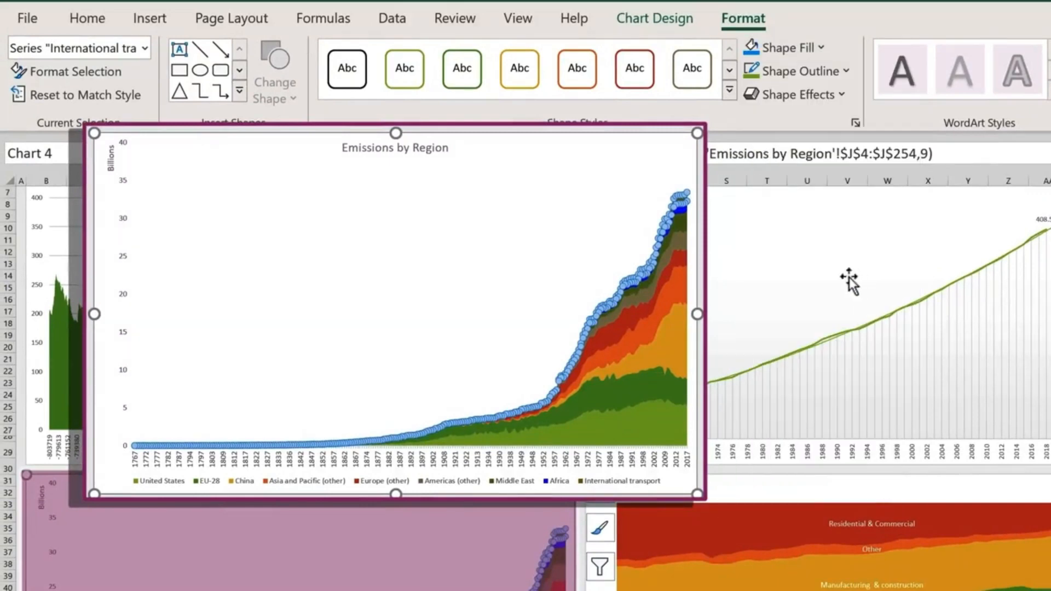
left_click(619, 154)
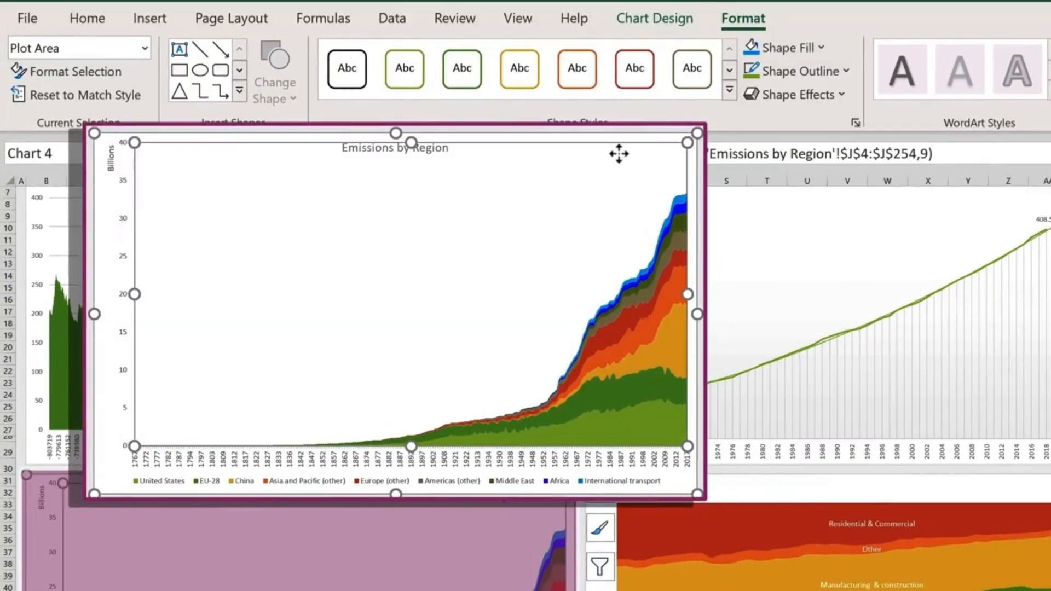
left_click(691, 175)
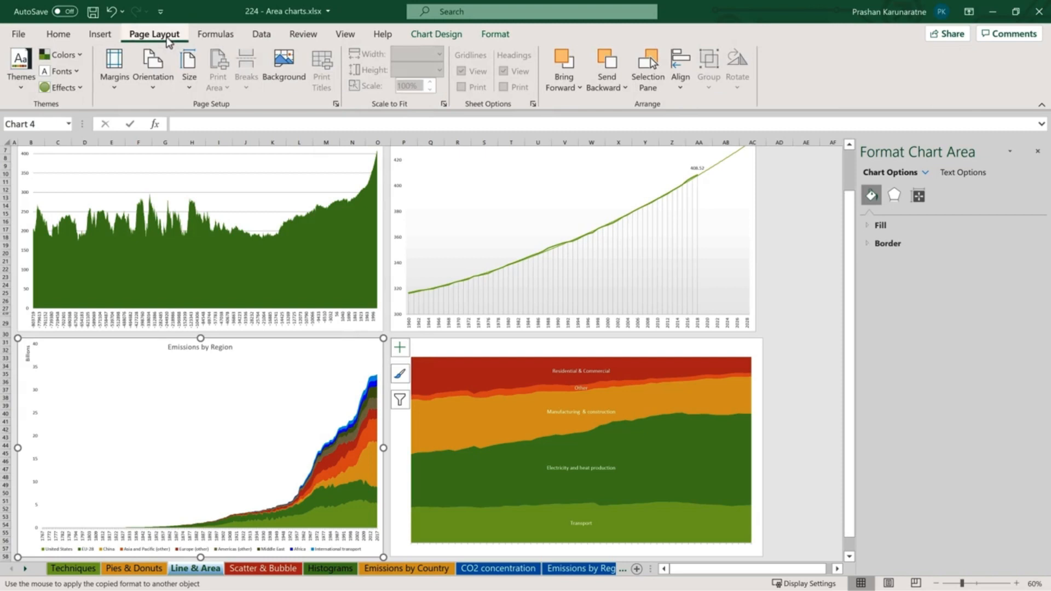
Apply the Organic theme to the workbook and set its theme fonts to Calibri
left_click(30, 76)
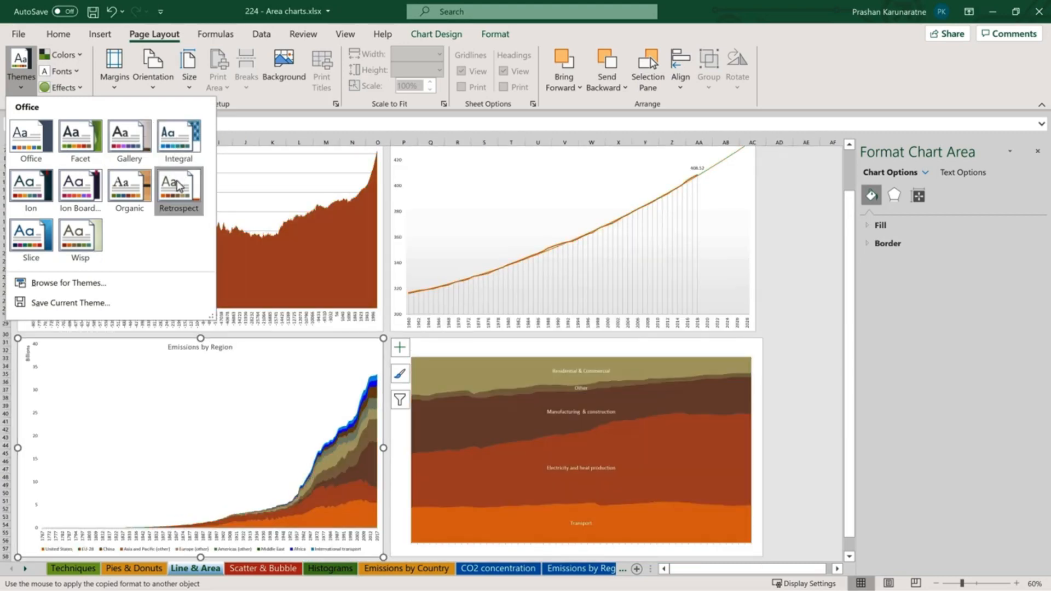
left_click(144, 190)
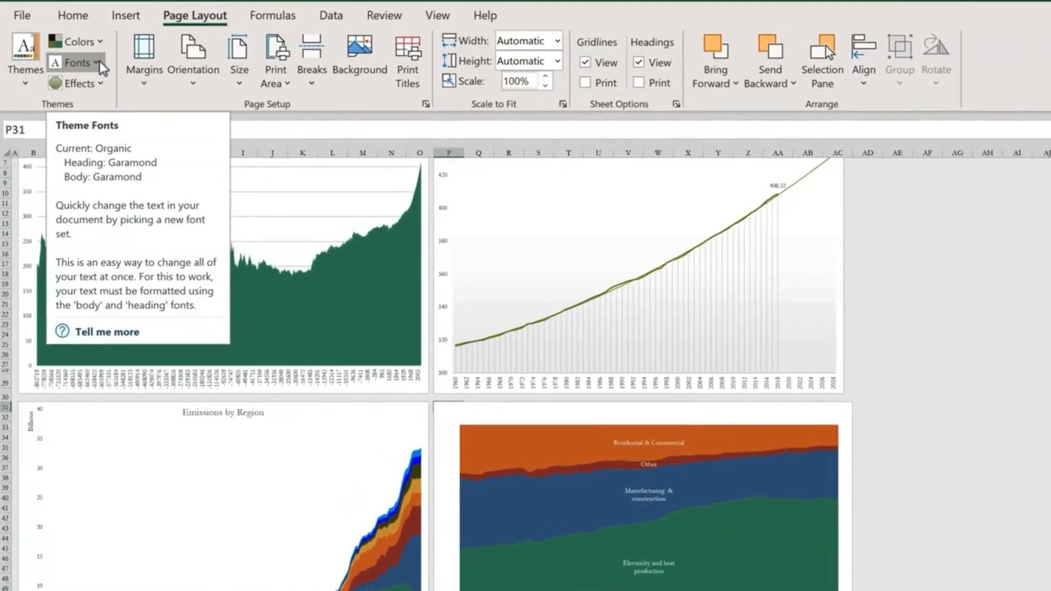
left_click(99, 61)
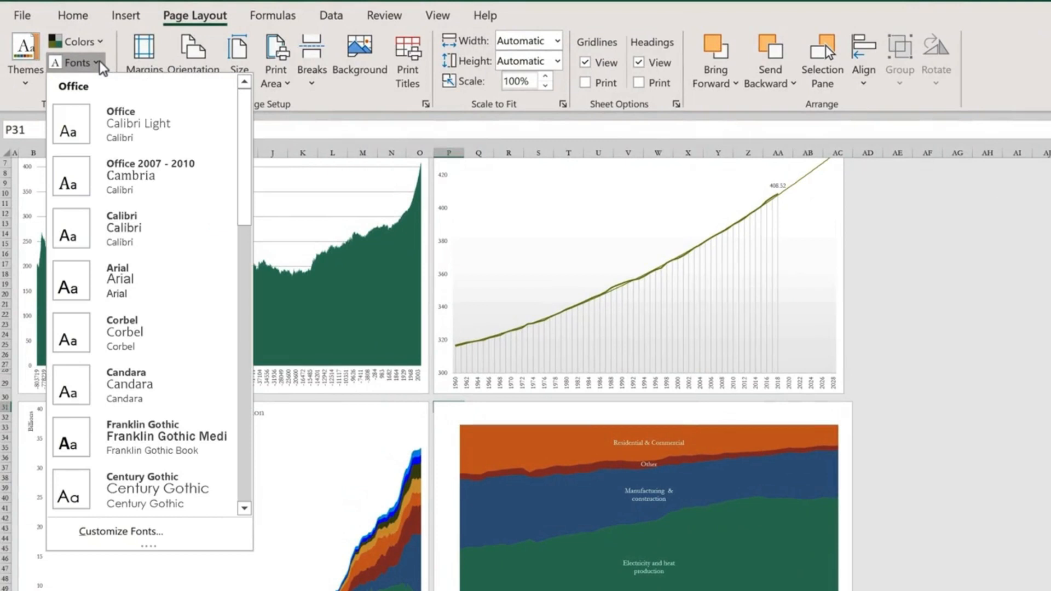
left_click(119, 228)
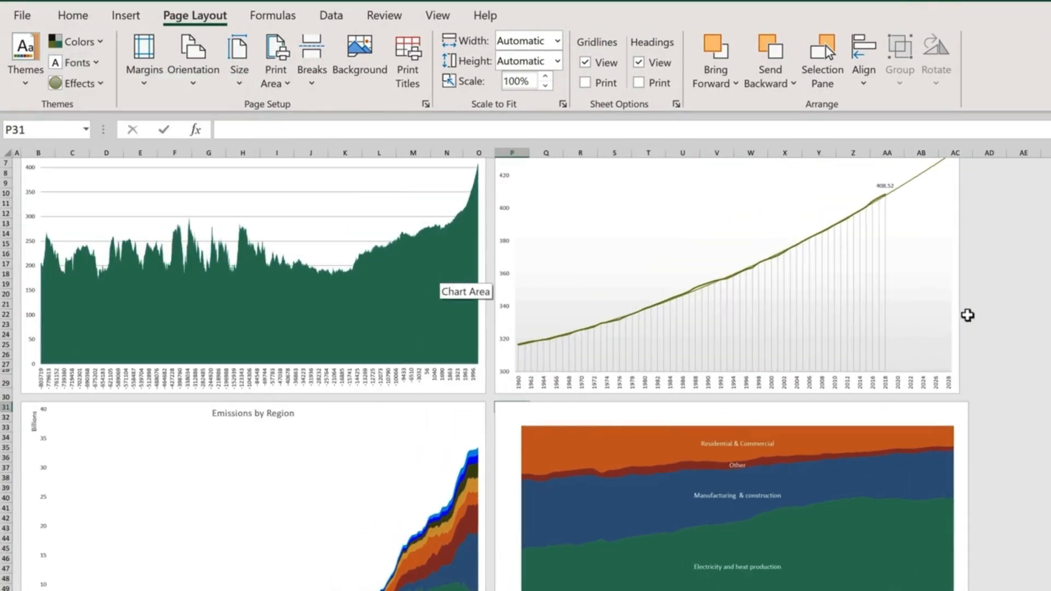
left_click(78, 45)
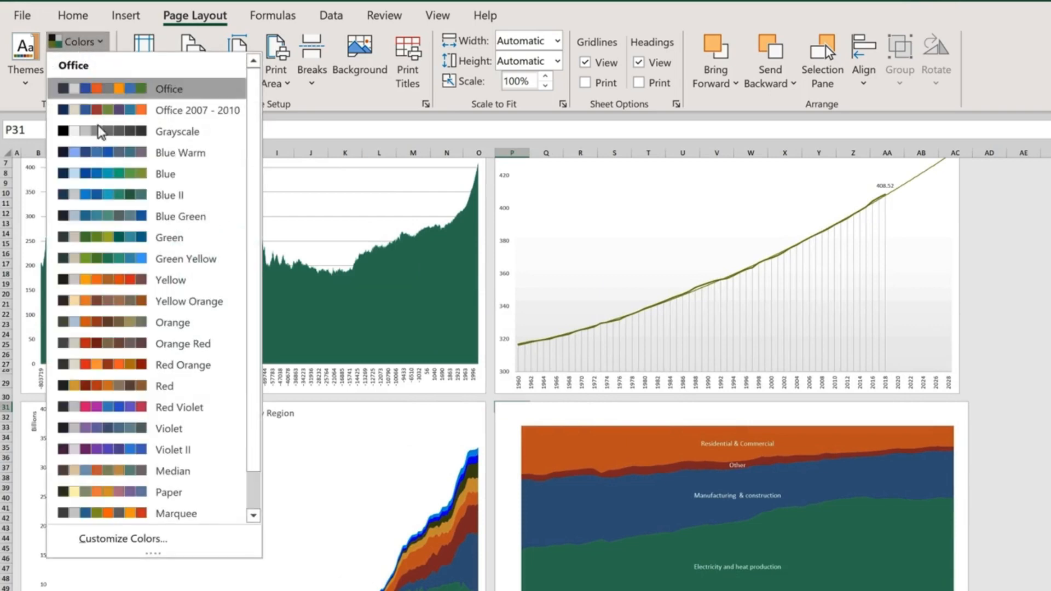
left_click(155, 543)
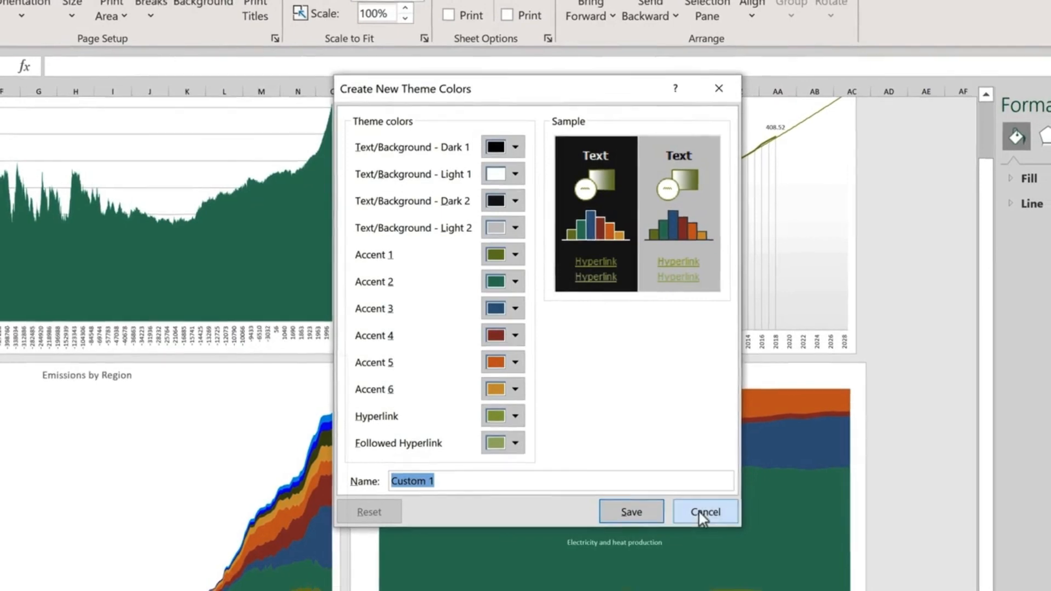
left_click(702, 510)
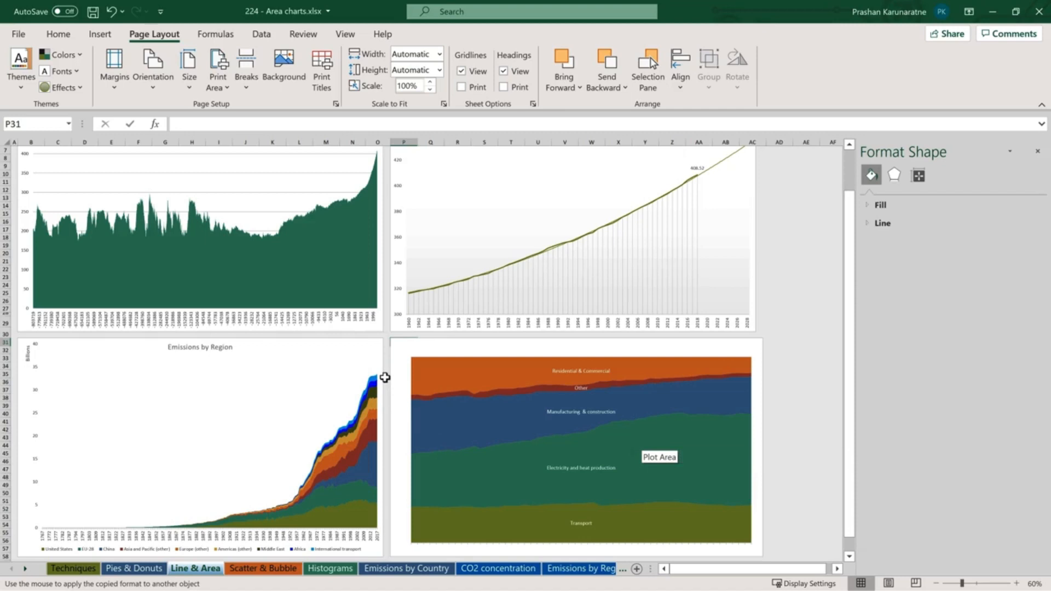
Check how the theme affects the tables and charts on the Pies & Donuts and Techniques sheets, returning to the Line & Area sheet
left_click(136, 570)
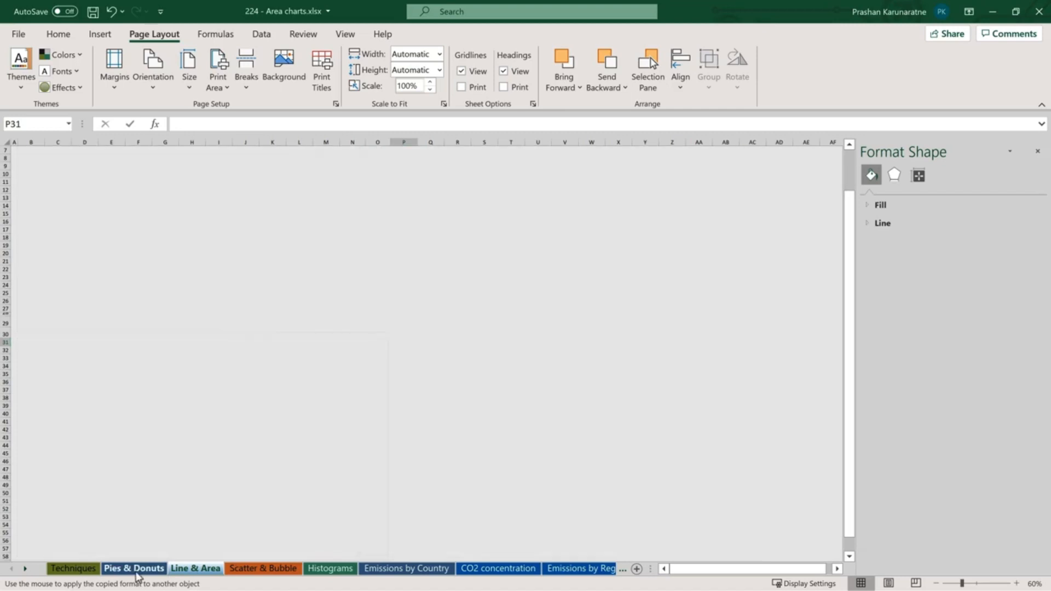
left_click(86, 571)
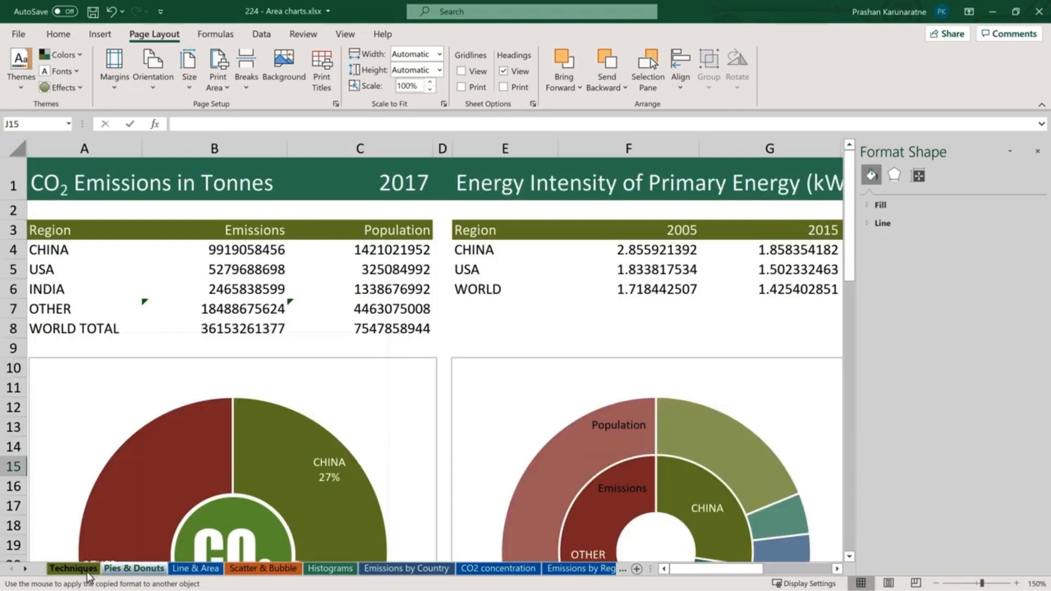
scroll(304, 479, "down", 4)
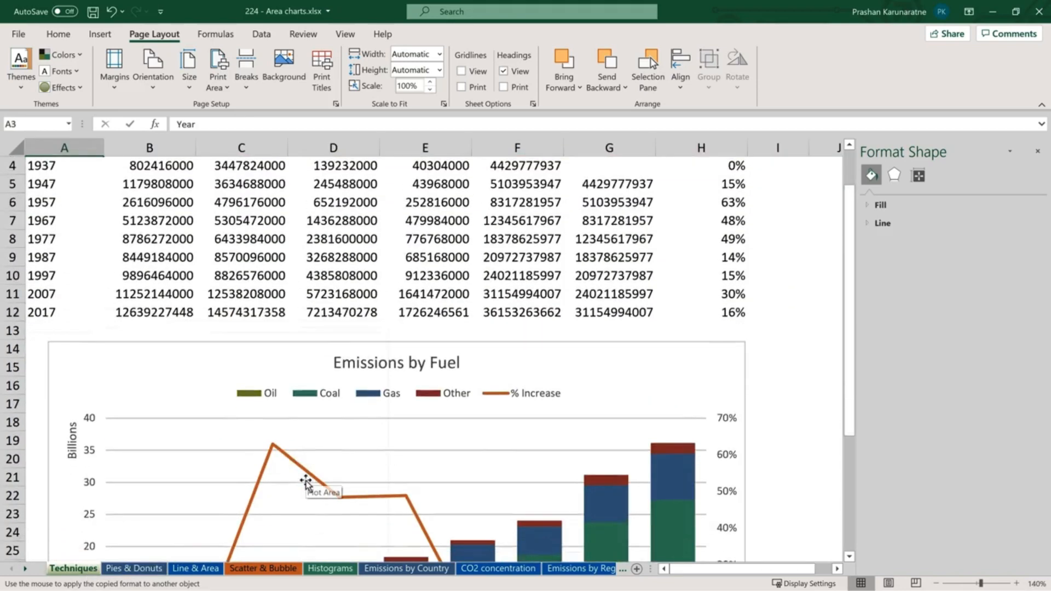
left_click(211, 568)
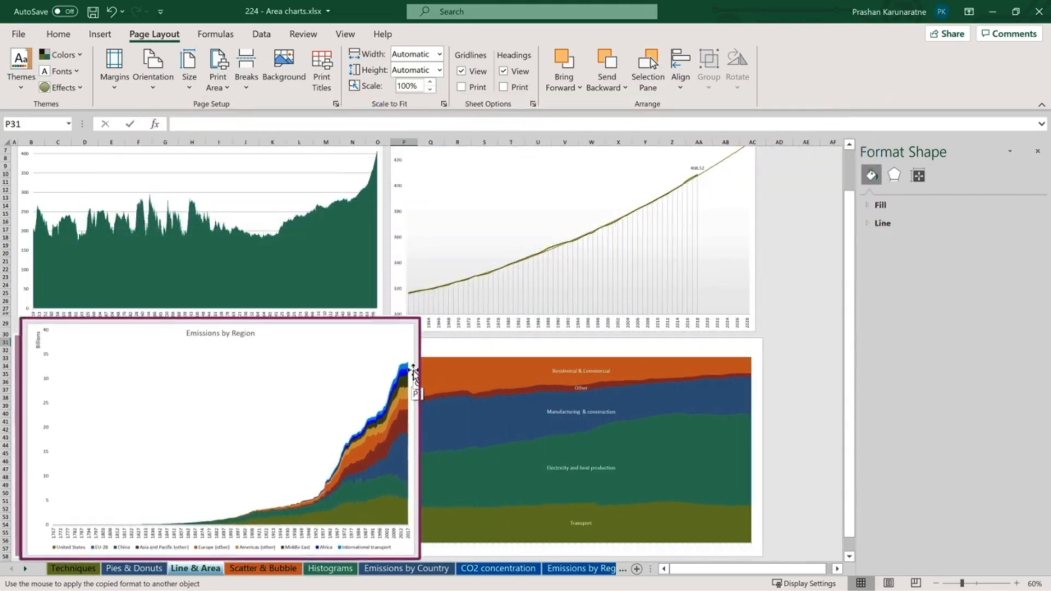
Undo the Calibri theme fonts and the Organic theme applied to the workbook
key("ctrl+z")
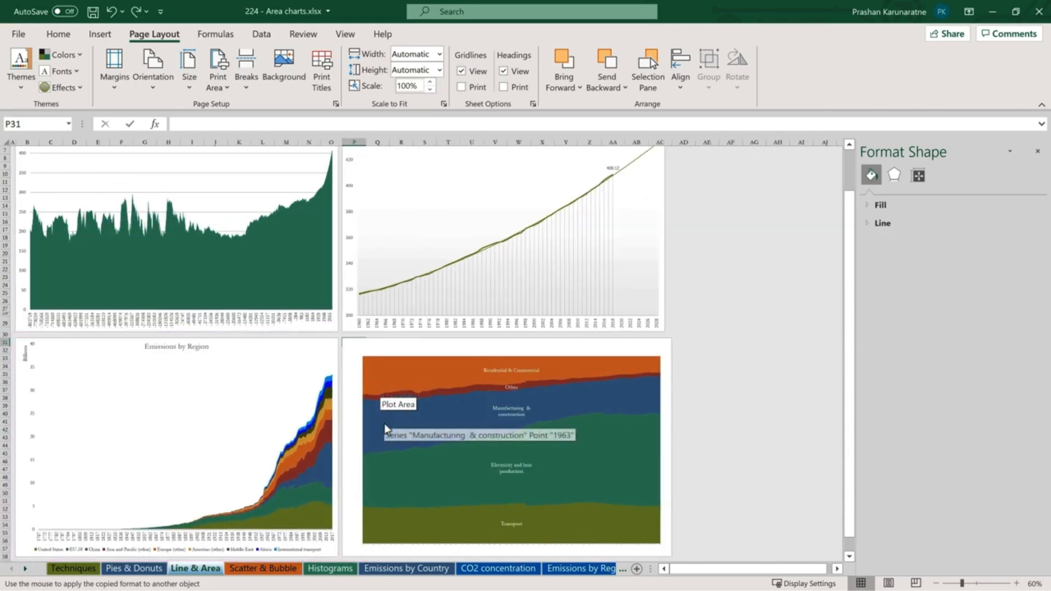
left_click(385, 425)
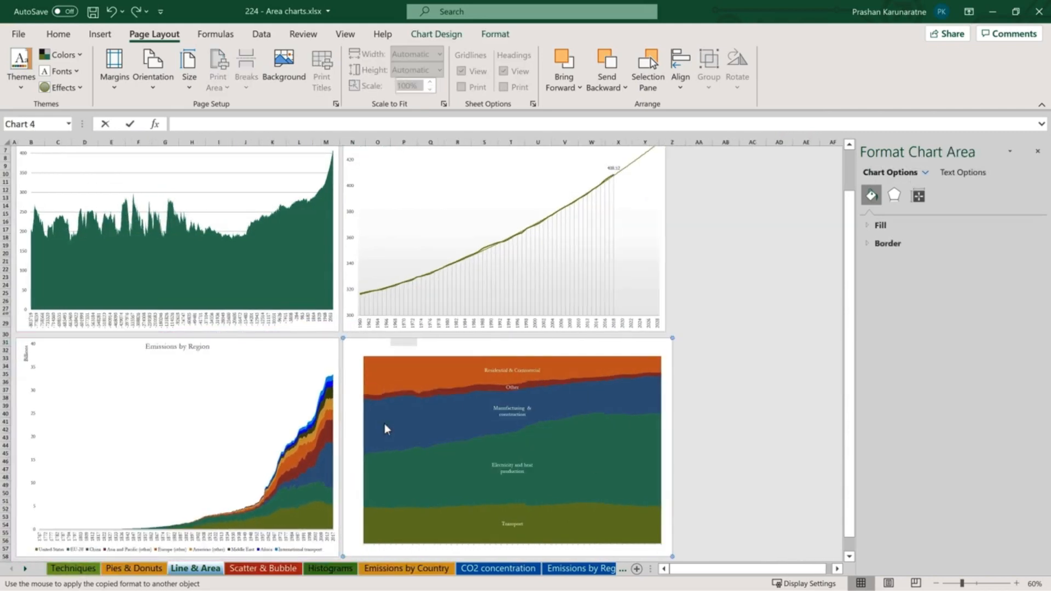
key("ctrl+z")
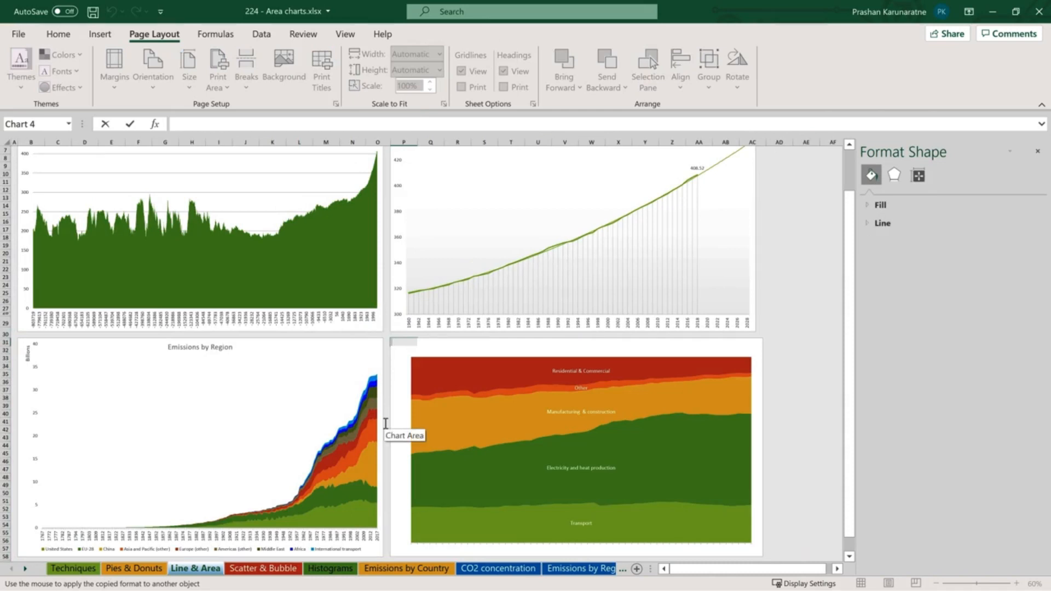
left_click(816, 538)
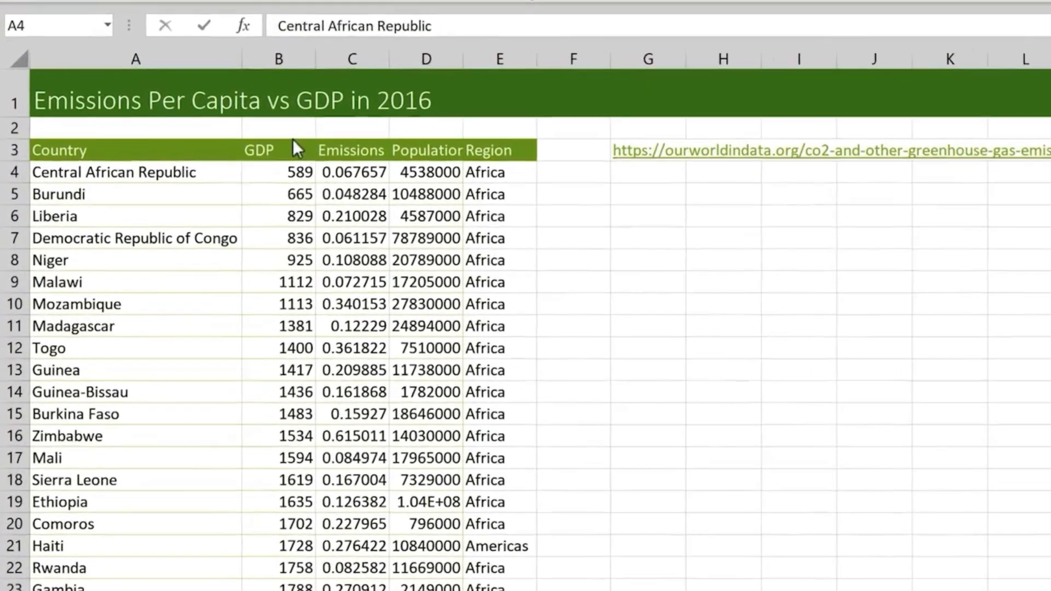
Insert a scatter chart of the GDP and Emissions values in B4:C165 and enlarge it just below the source link
left_click(294, 147)
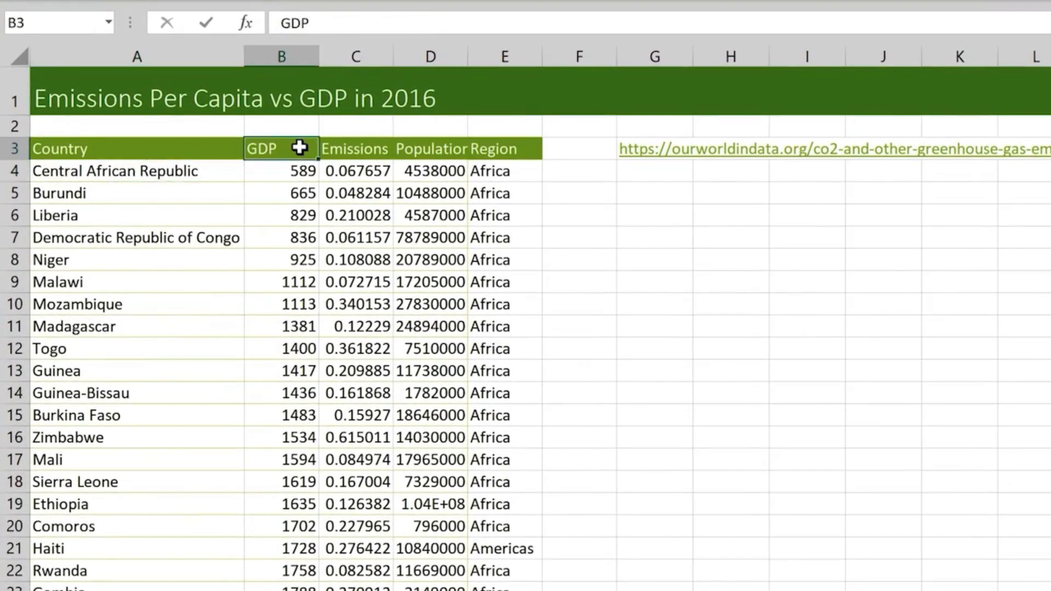
left_click(361, 149)
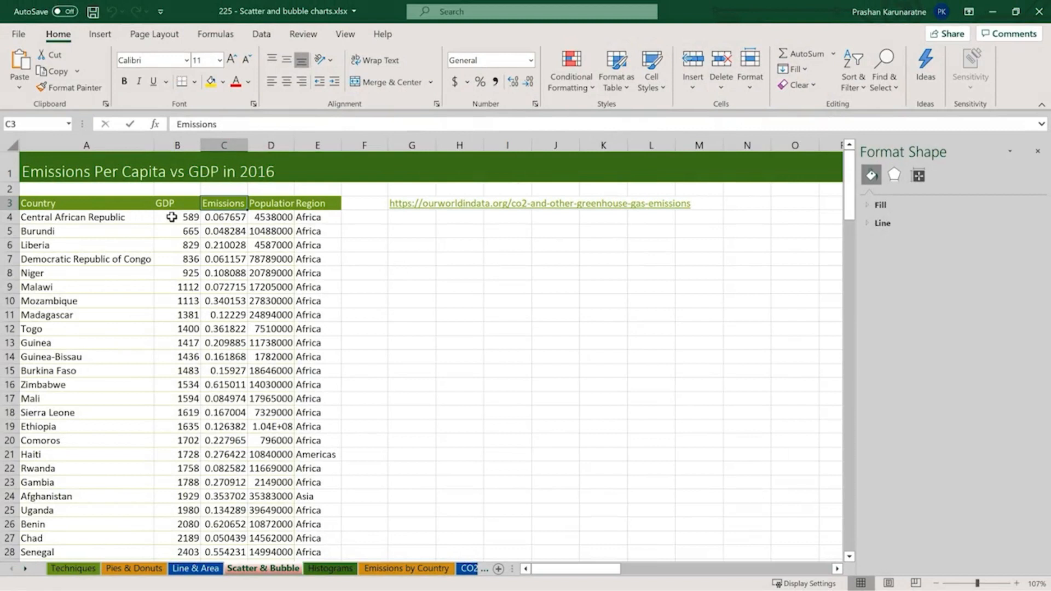
left_click_drag(171, 217, 209, 218)
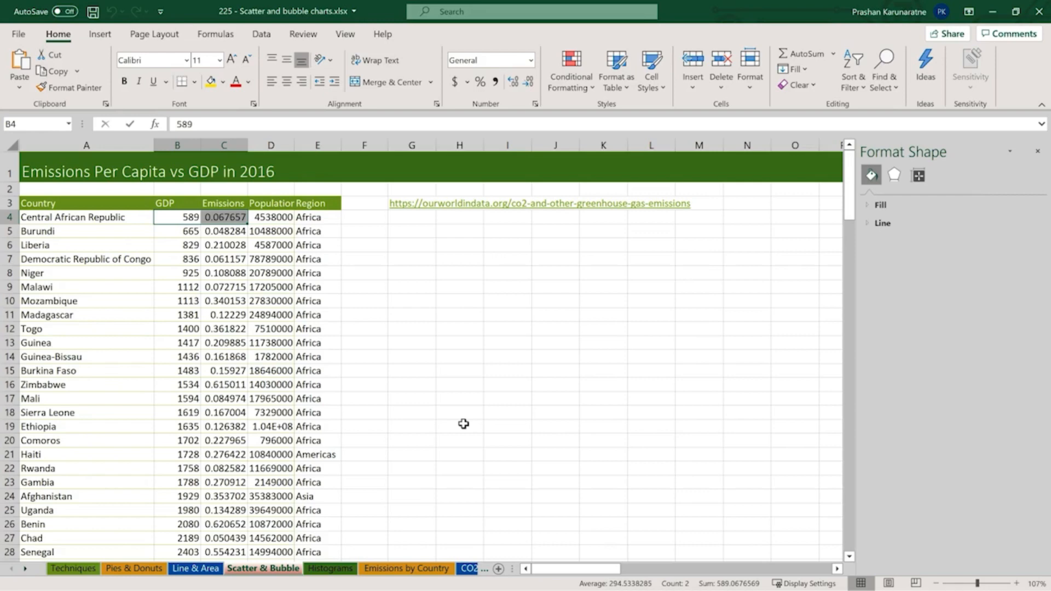
key("ctrl+shift+Down")
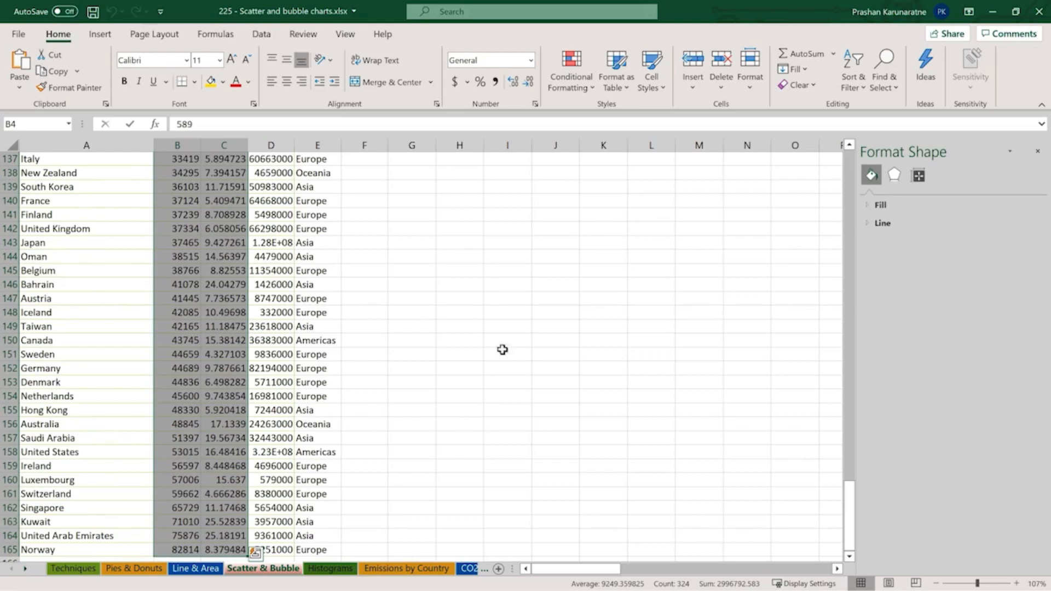
scroll(675, 328, "up", 11)
left_click_drag(849, 432, 856, 147)
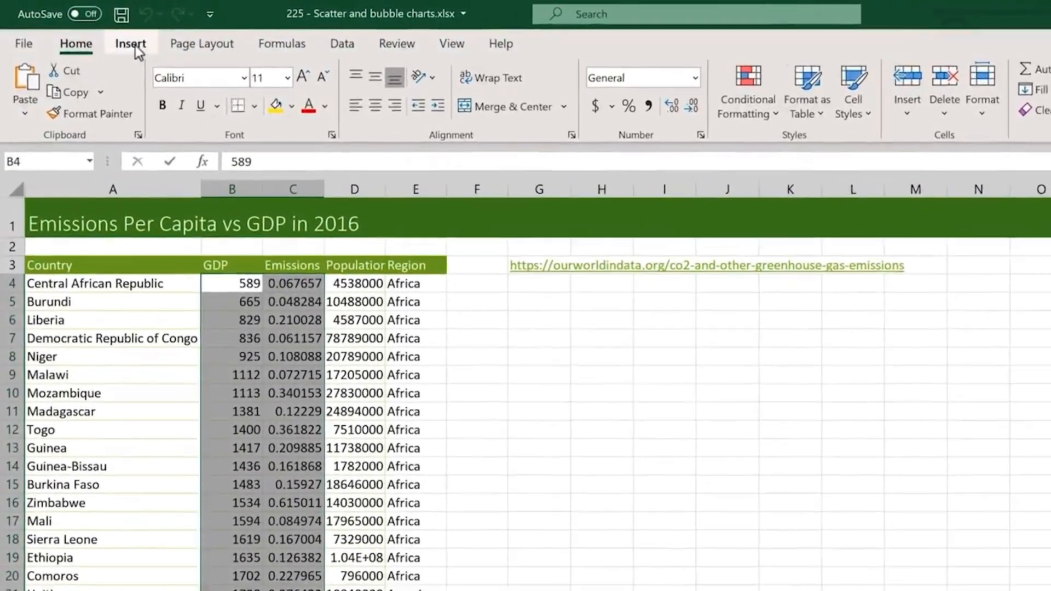
left_click(134, 45)
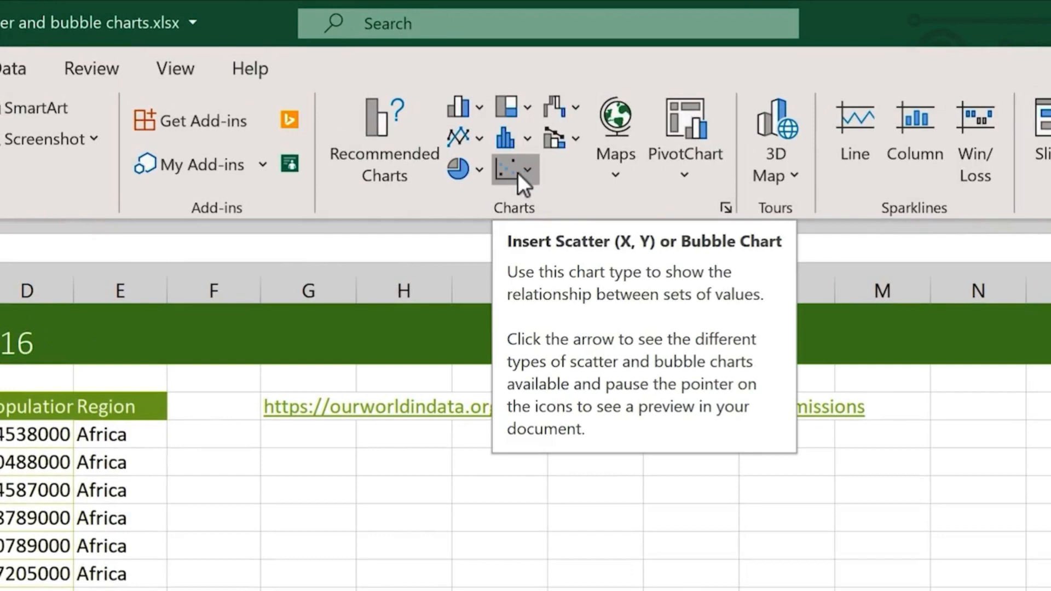
left_click(517, 172)
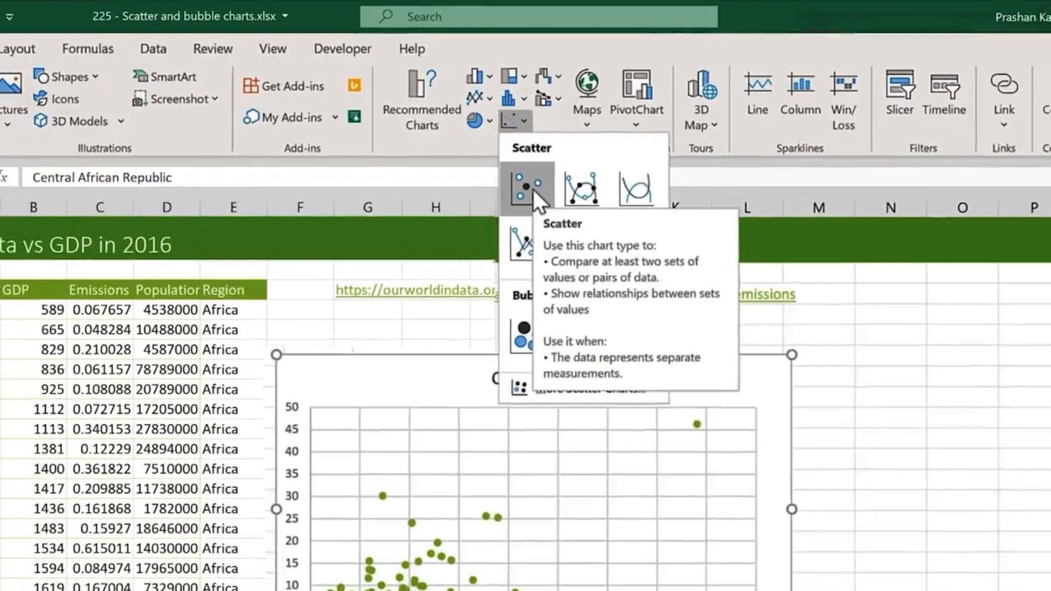
left_click(530, 264)
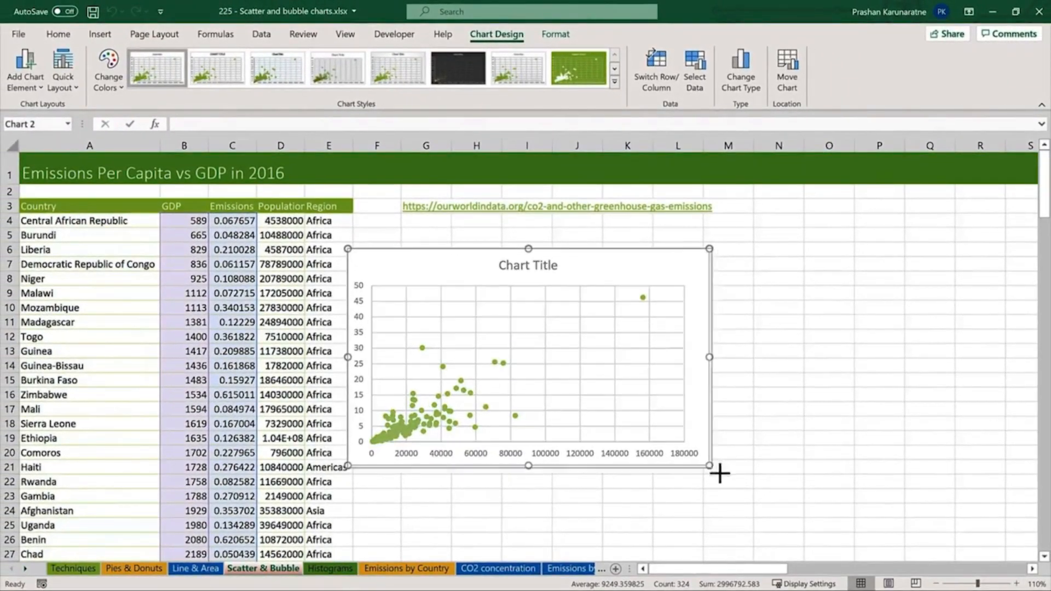
left_click_drag(720, 473, 837, 519)
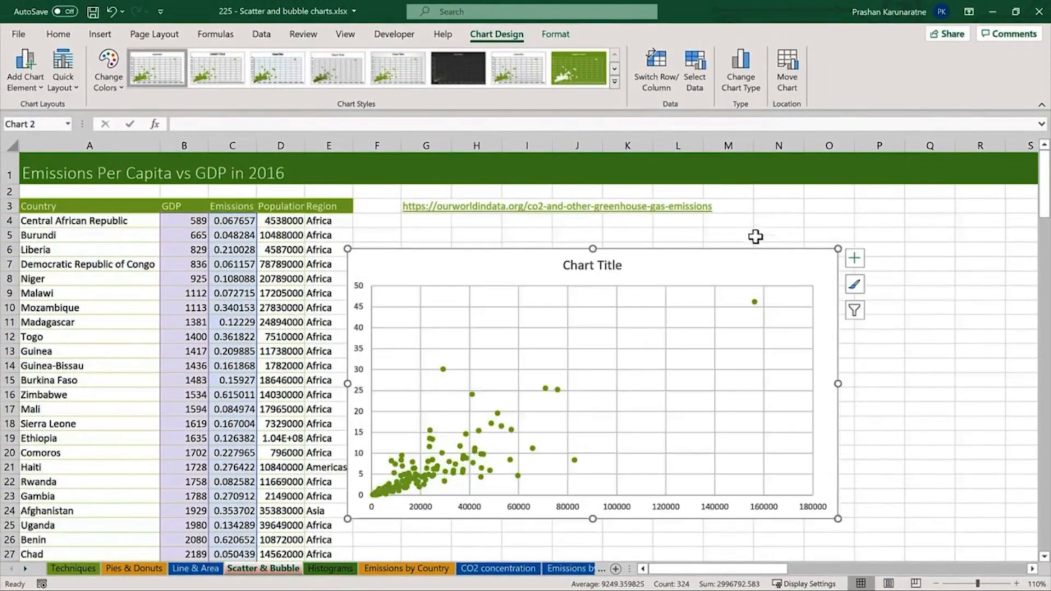
left_click_drag(752, 254, 755, 224)
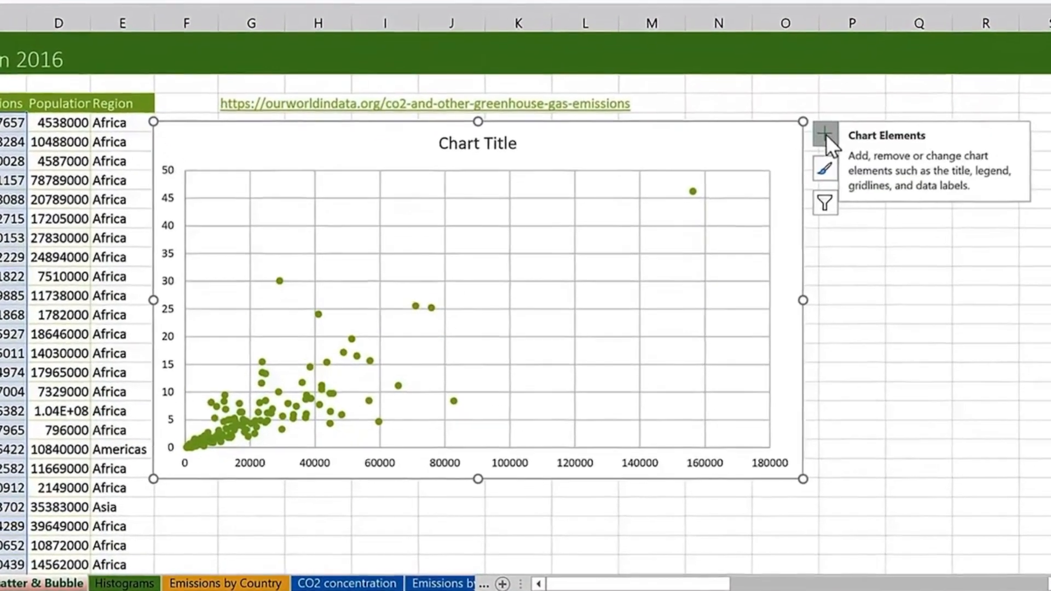
Add axis titles to the scatter chart, naming the vertical axis "Emissions" and the horizontal axis "GDP per capita"
left_click(829, 133)
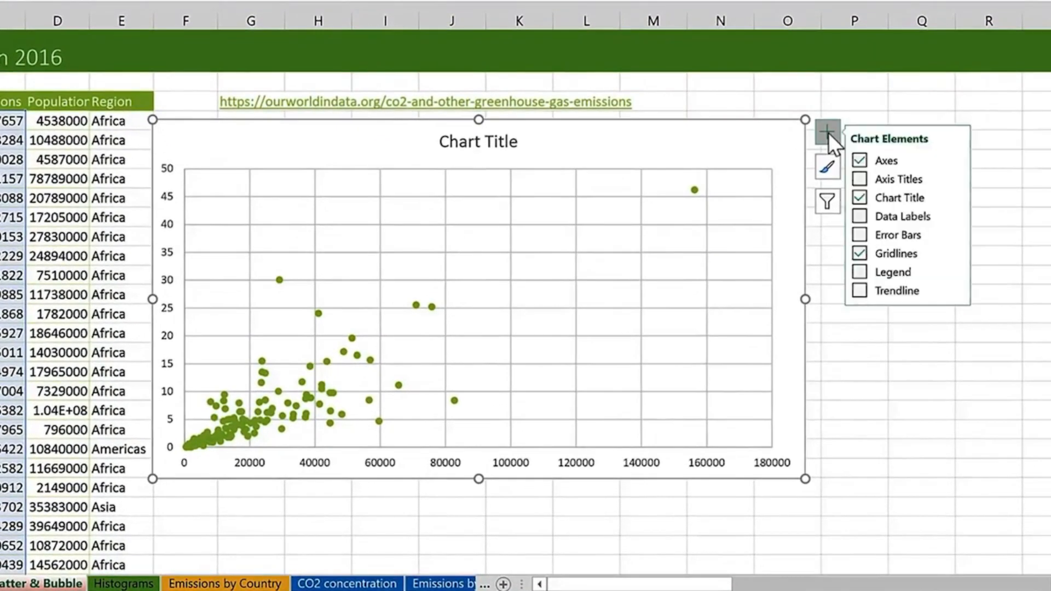
left_click(858, 178)
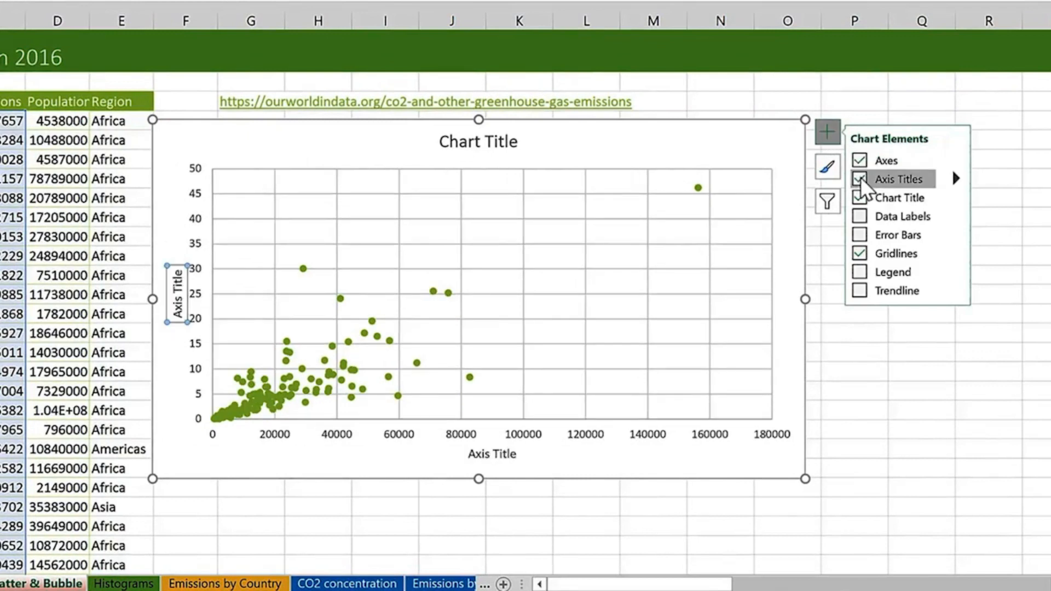
triple_click(183, 309)
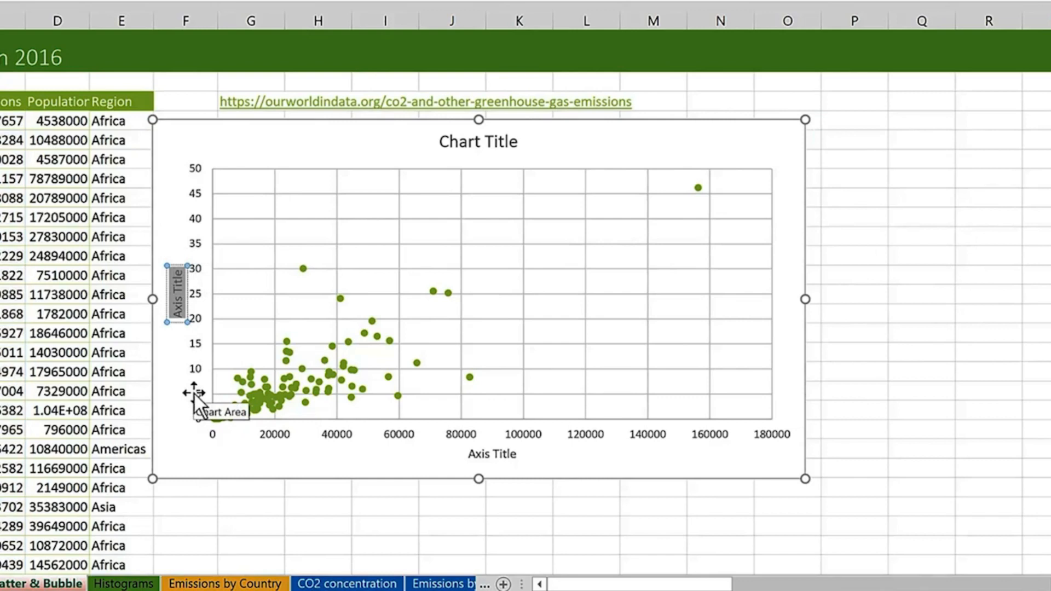
type("E")
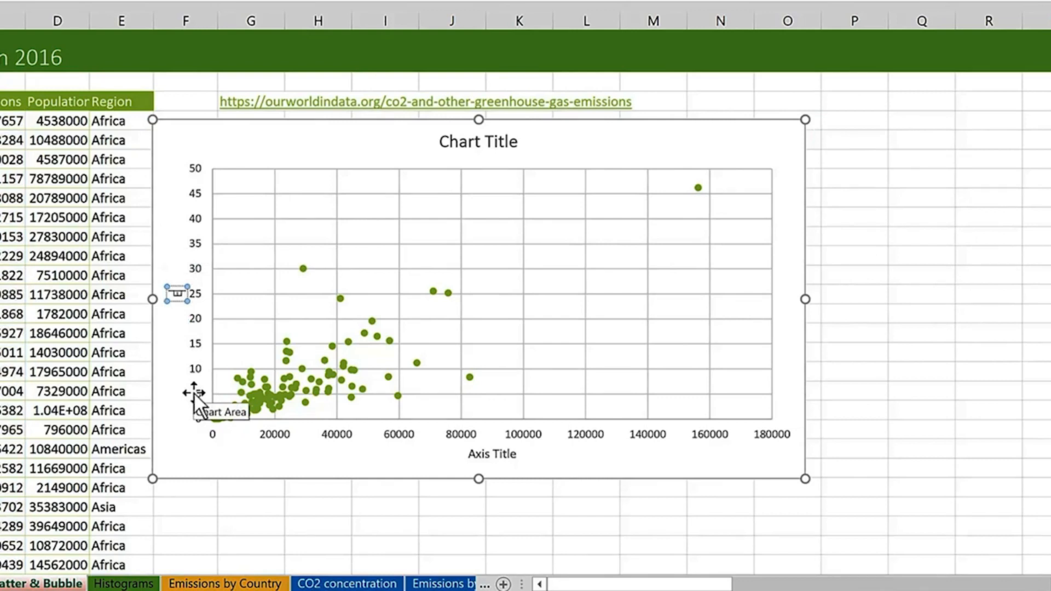
type("missions")
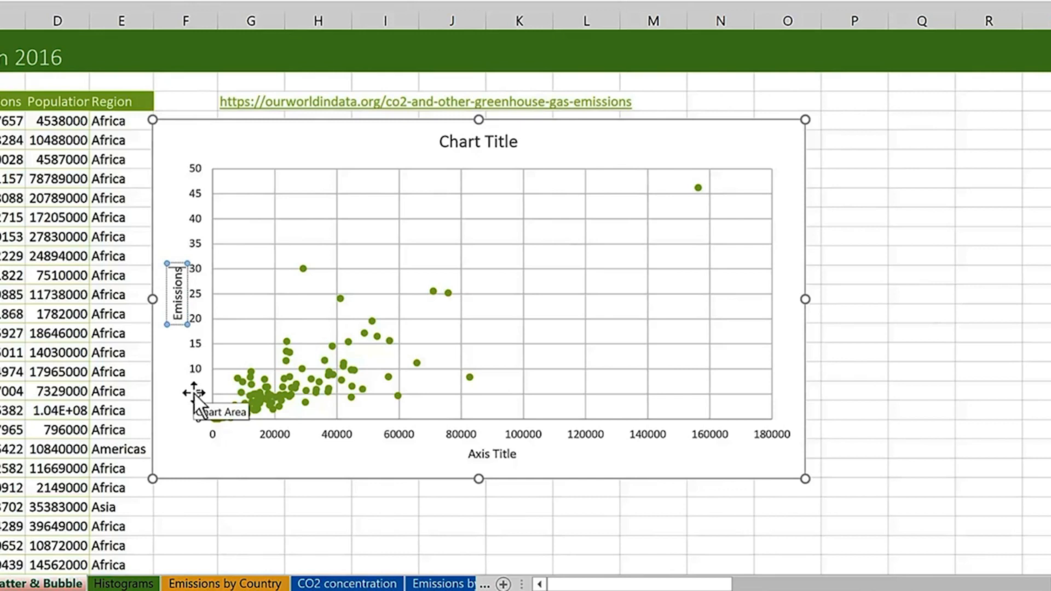
left_click(472, 459)
triple_click(481, 459)
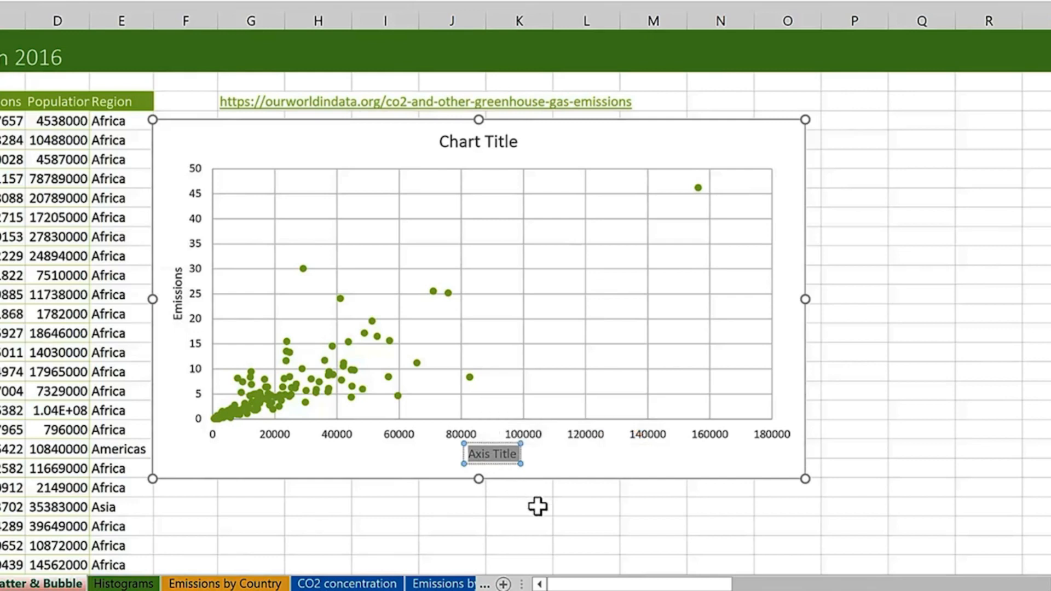
type("GDP per capita")
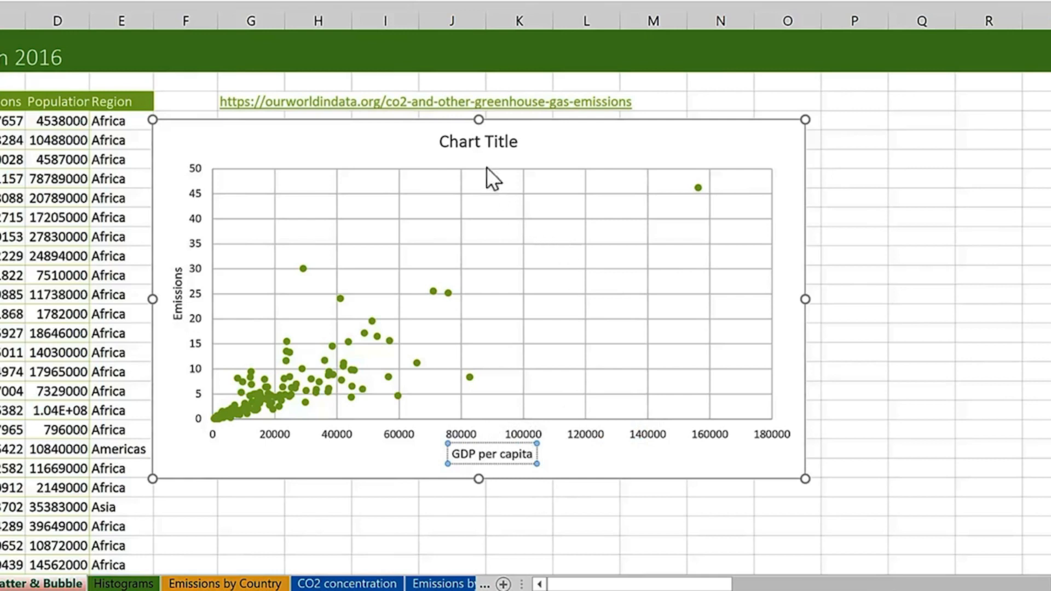
Set the scatter chart's title to "GDP per capita vs Emissions"
left_click(464, 143)
triple_click(463, 143)
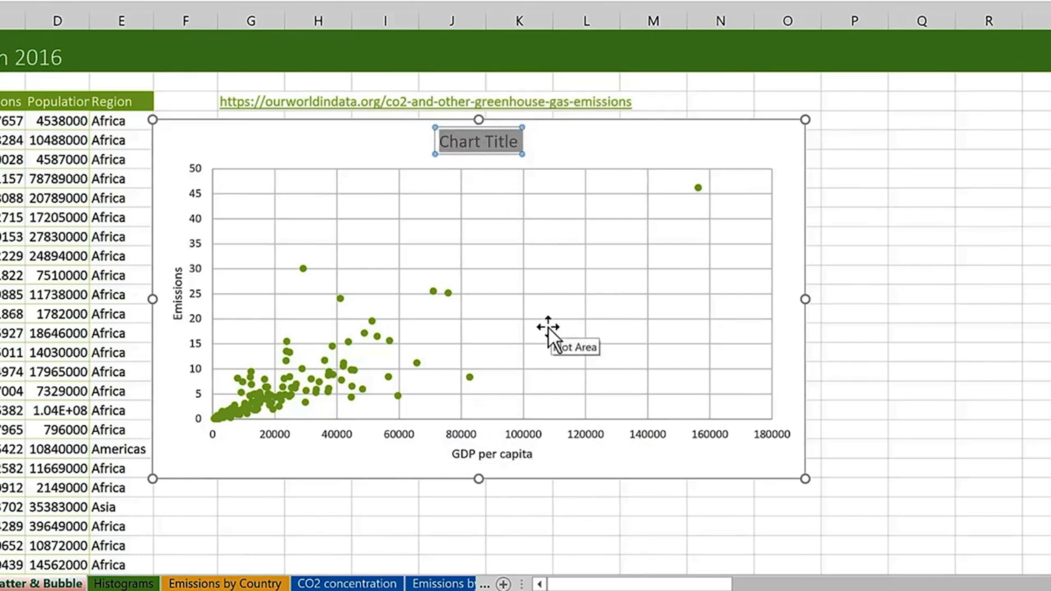
type("GDP per capita")
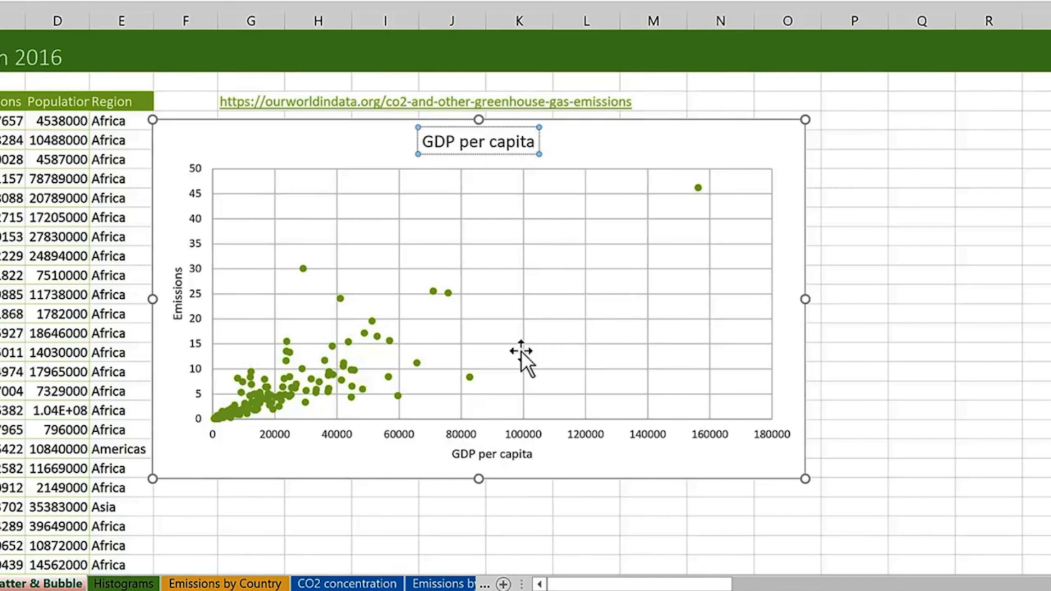
type("vs")
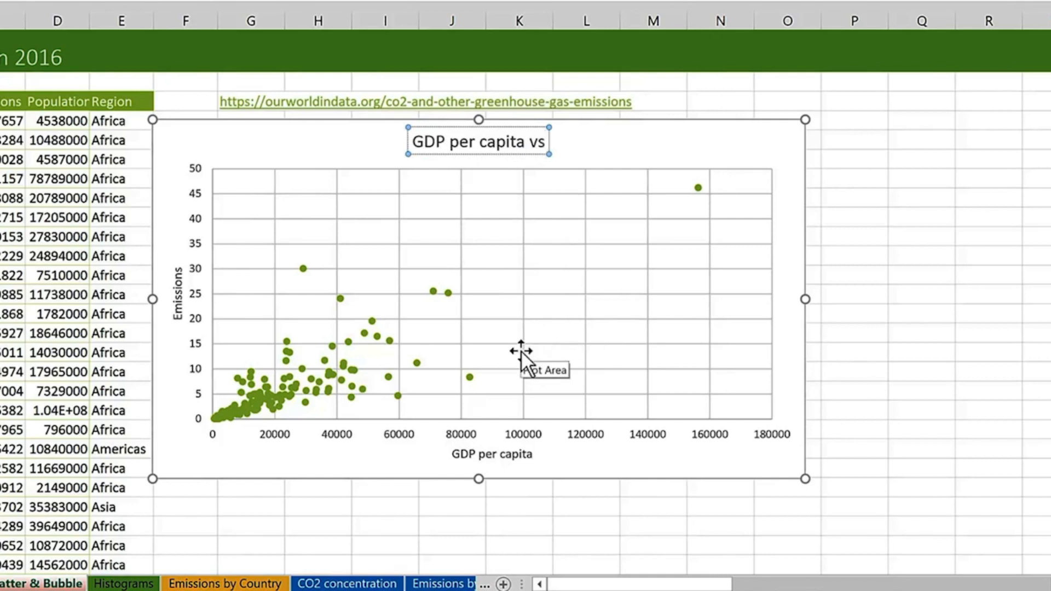
type(" Emissions")
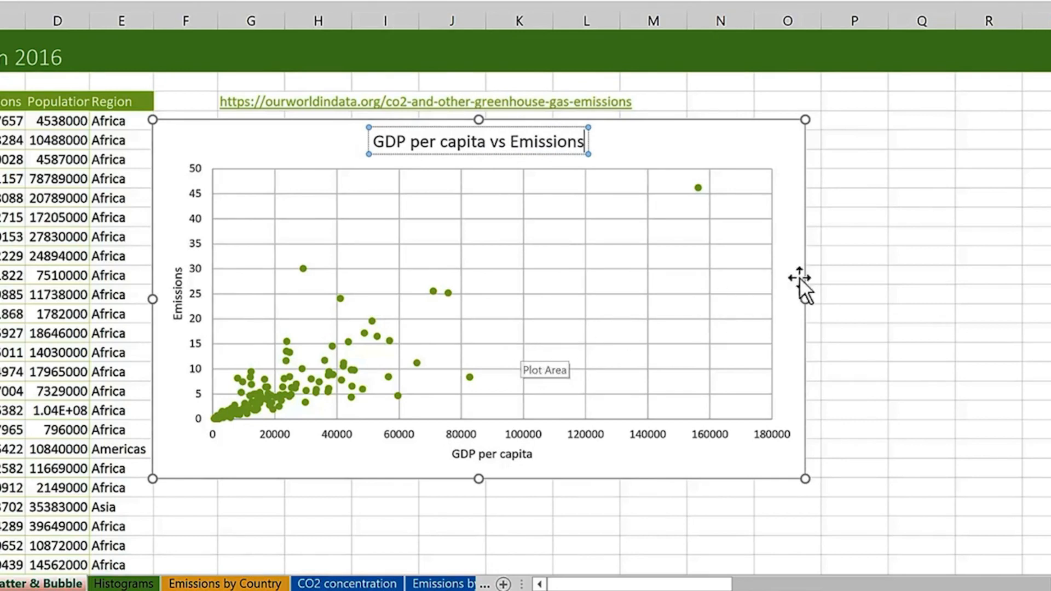
left_click(802, 245)
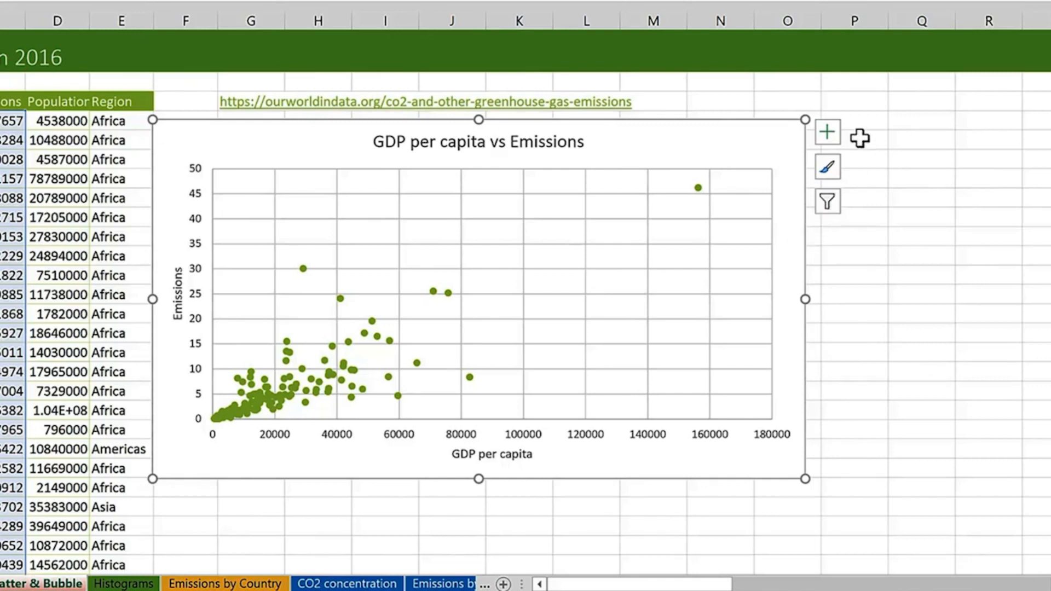
Add data labels to the scatter chart's points and turn off the Y Value in the label contents
left_click(828, 136)
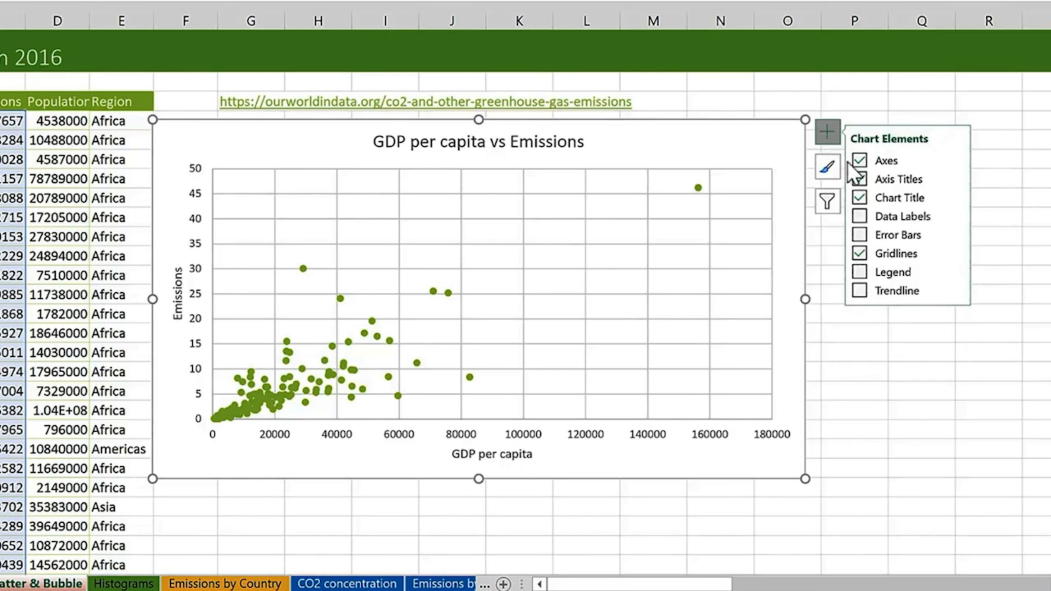
left_click(859, 217)
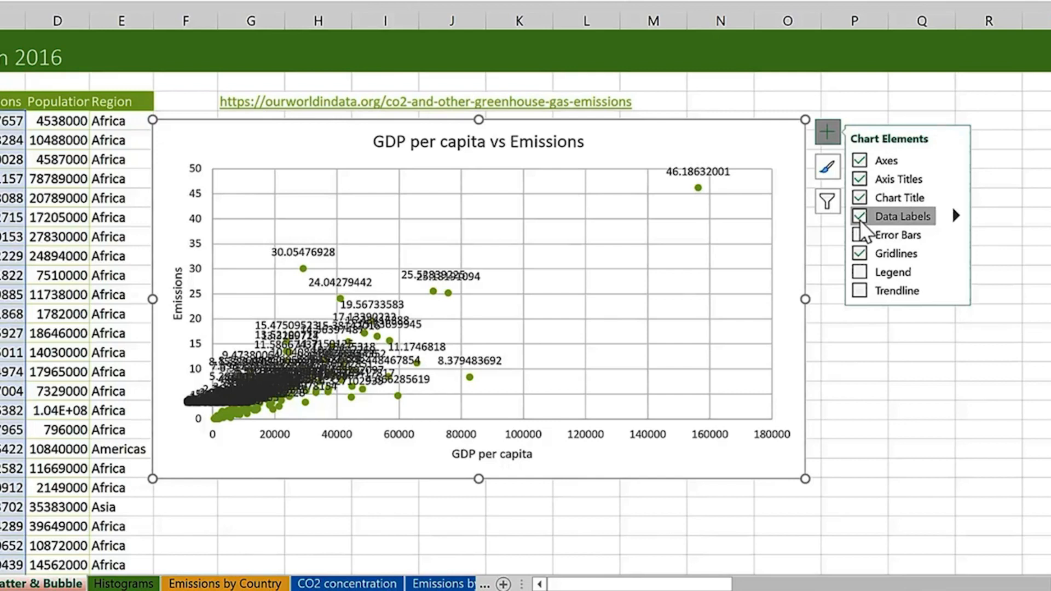
left_click(955, 215)
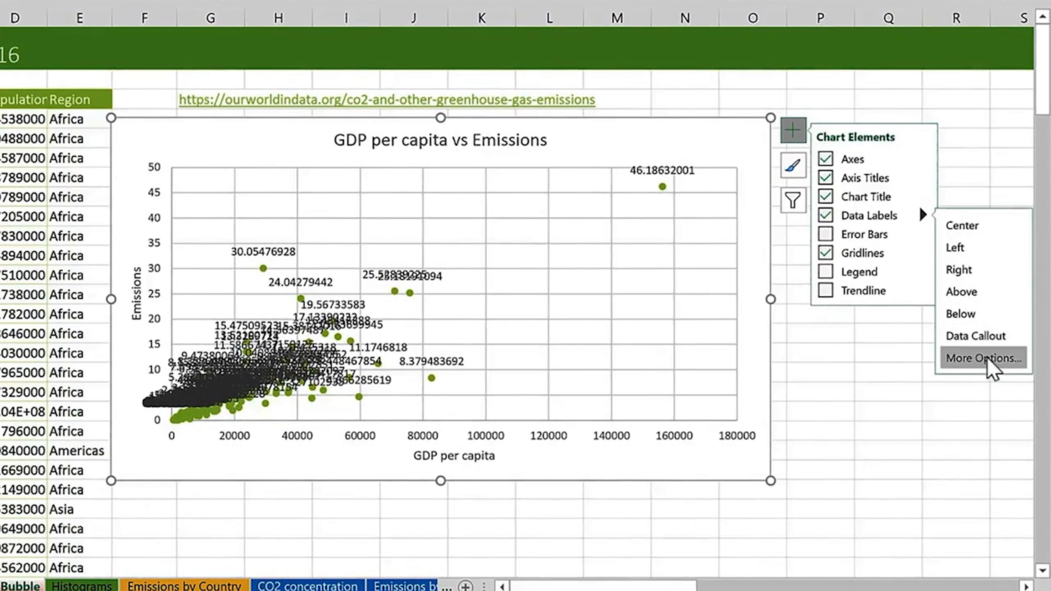
left_click(984, 358)
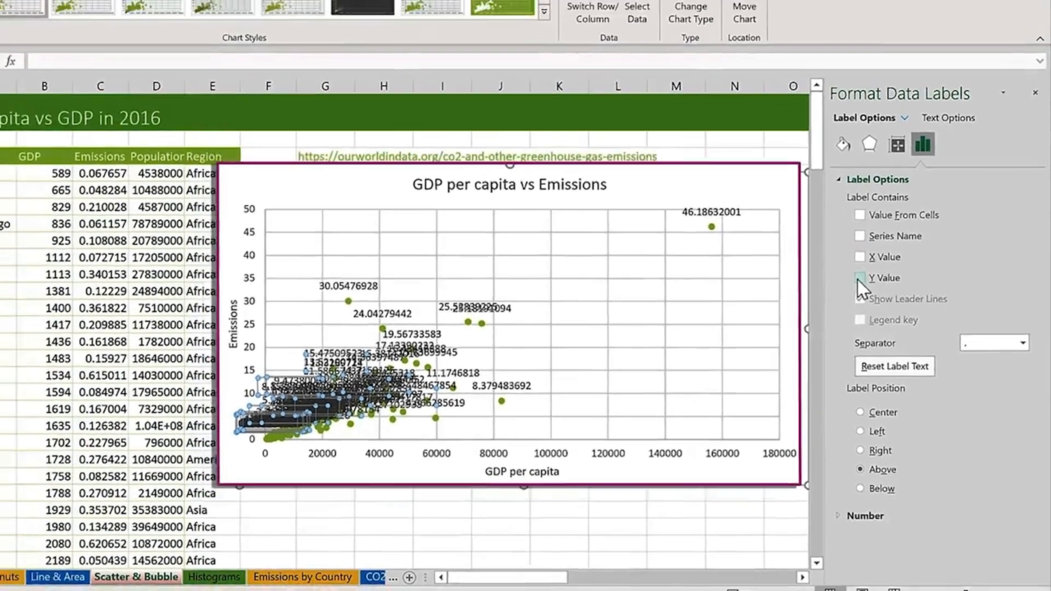
left_click(829, 240)
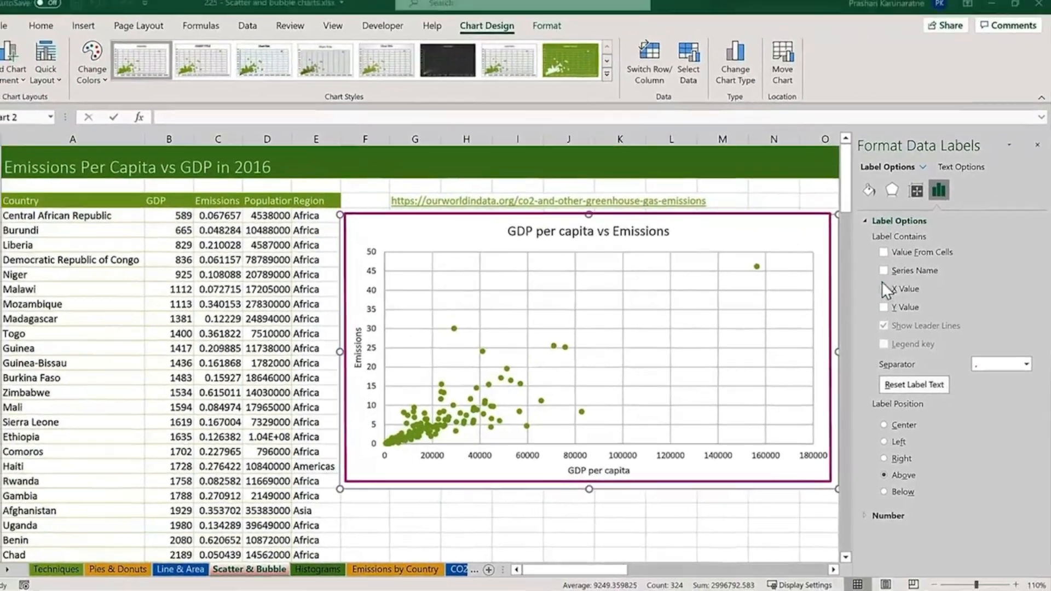
Make the data labels show values from cells, using the country names in A4:A165 as the label range
left_click(885, 257)
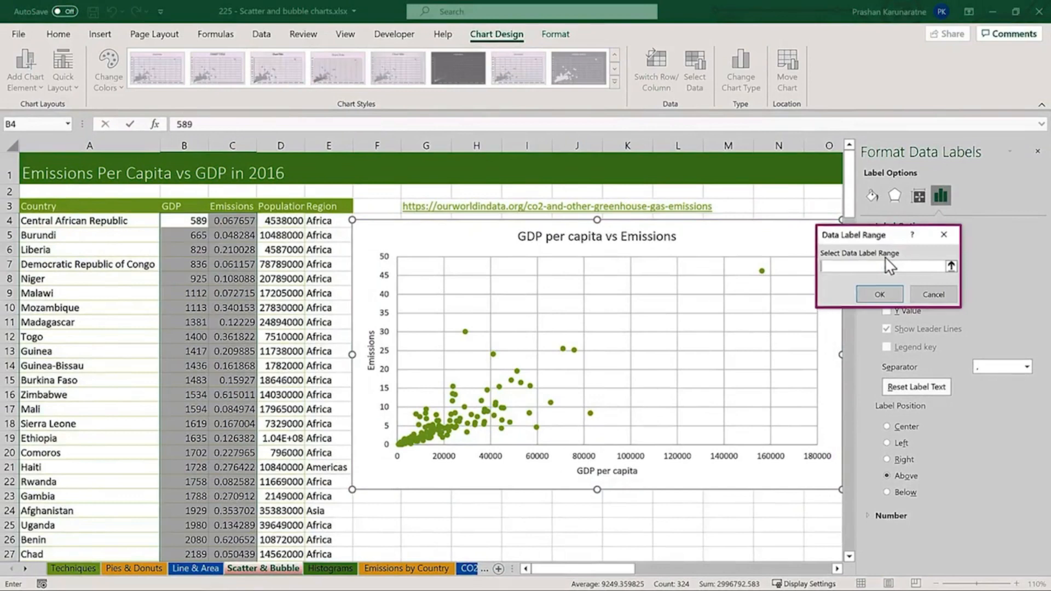
left_click(127, 220)
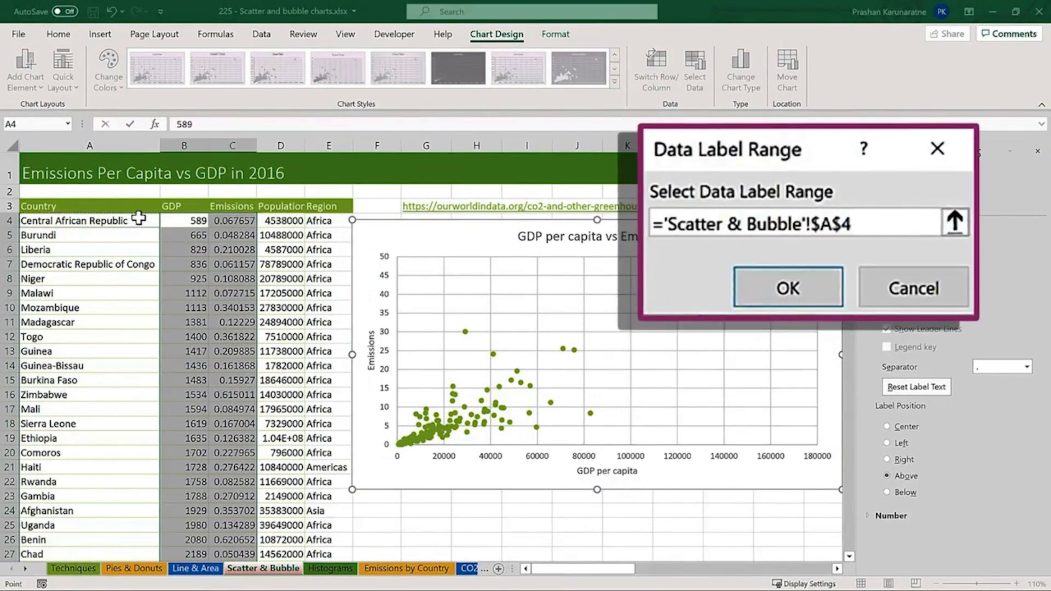
key("ctrl+shift+Down")
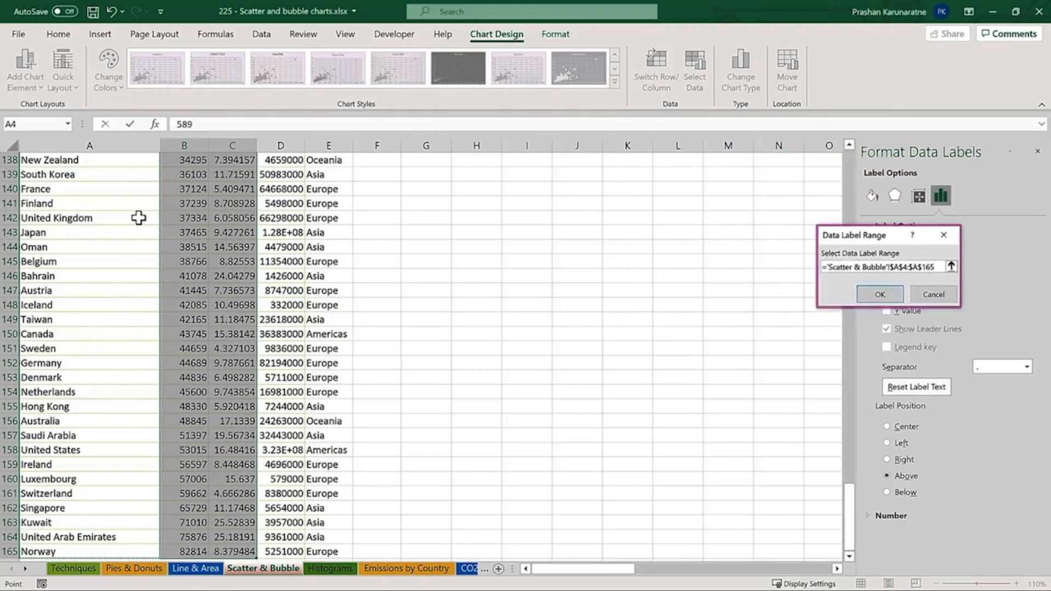
key("Return")
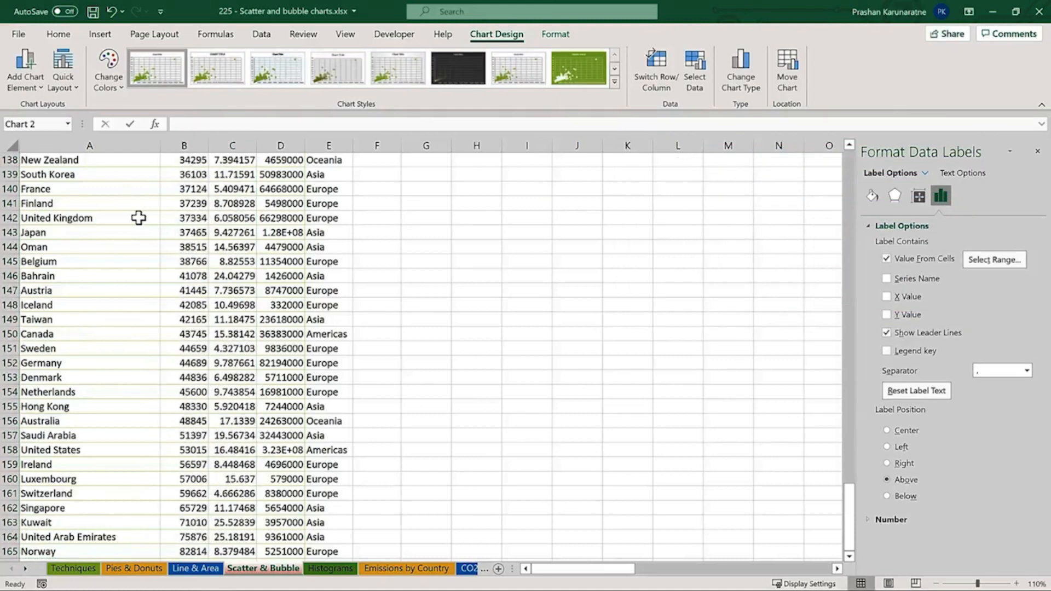
Remove the data labels from the scatter chart and move the chart so it clears the Region column
scroll(138, 218, "up", 20)
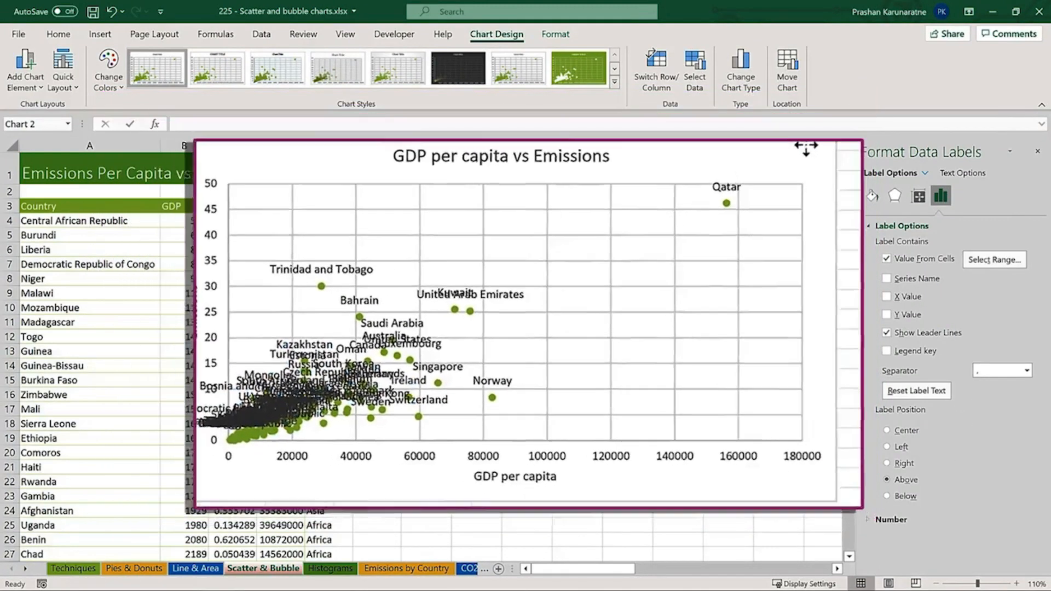
left_click(819, 214)
left_click(825, 230)
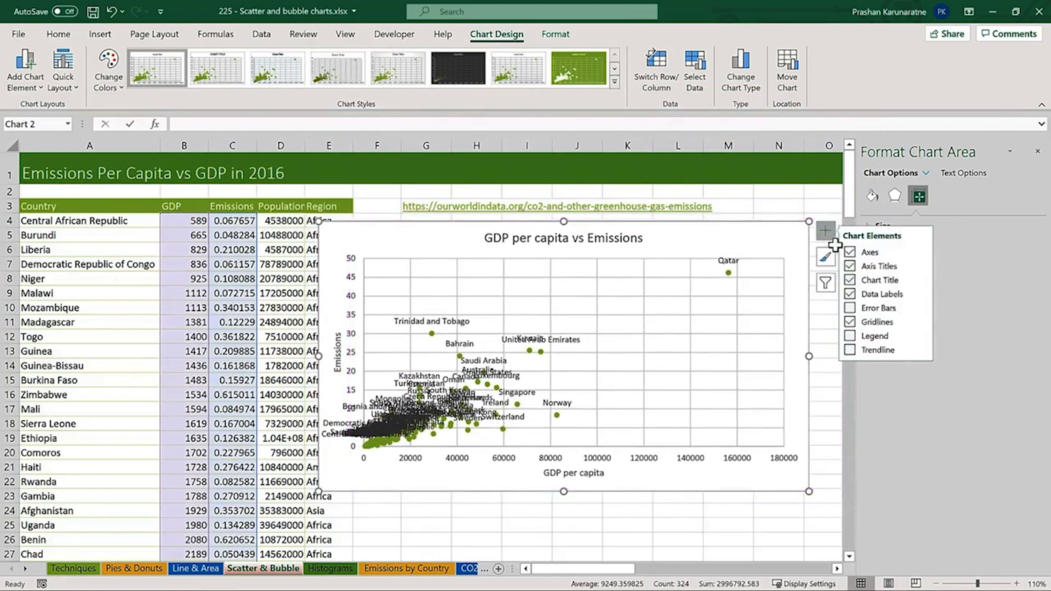
left_click(852, 295)
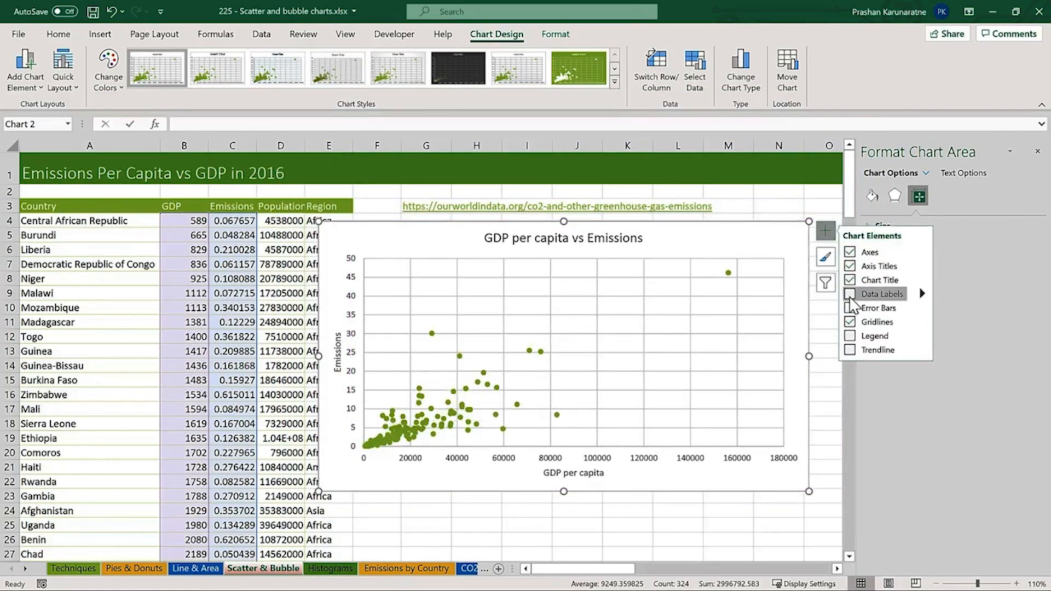
left_click(809, 392)
left_click_drag(809, 392, 839, 387)
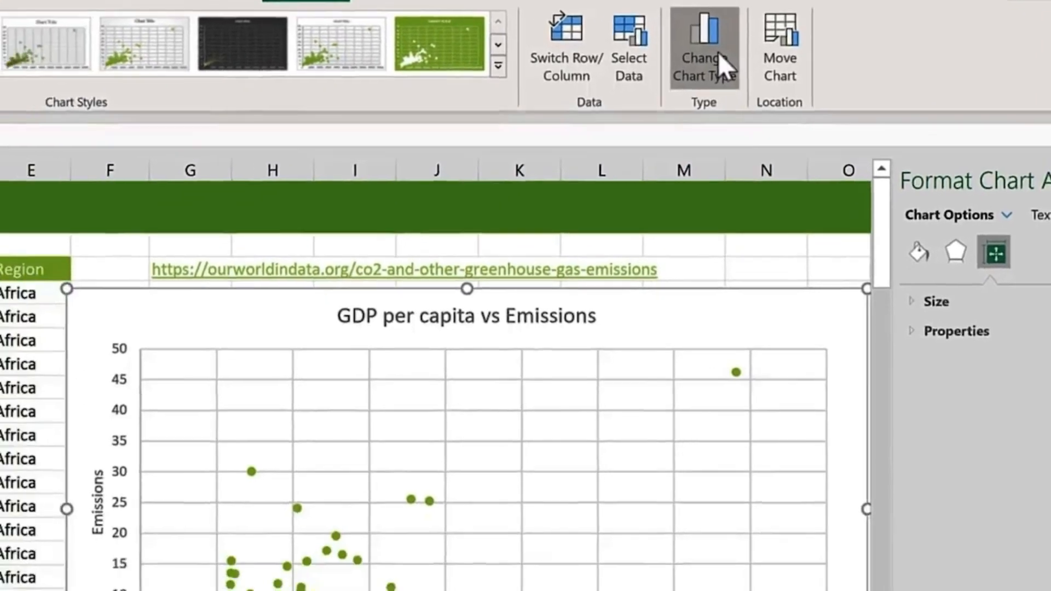
Change the scatter chart's type to 3-D Bubble
left_click(718, 51)
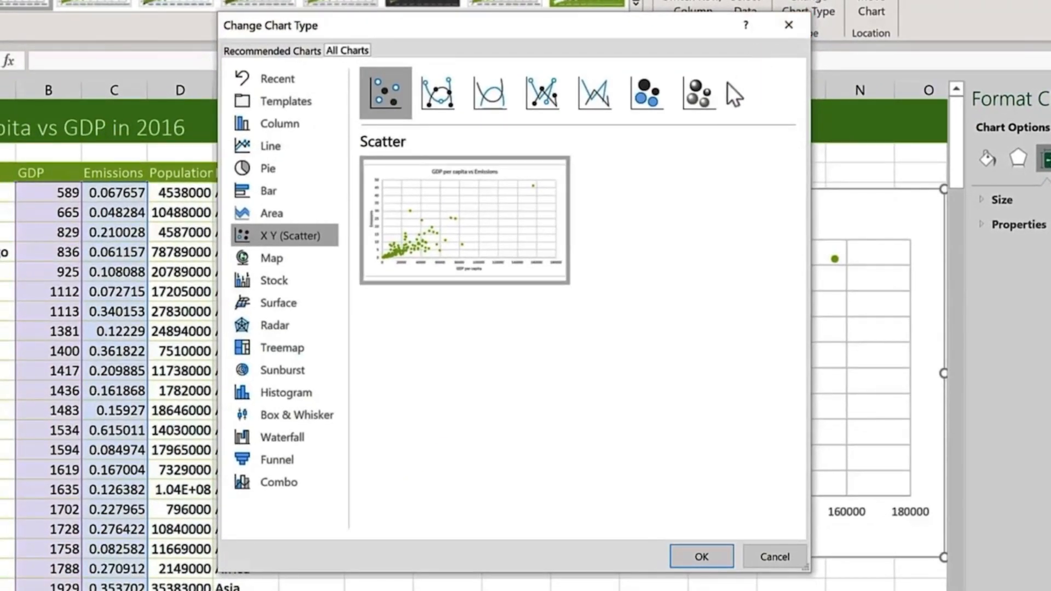
left_click(705, 100)
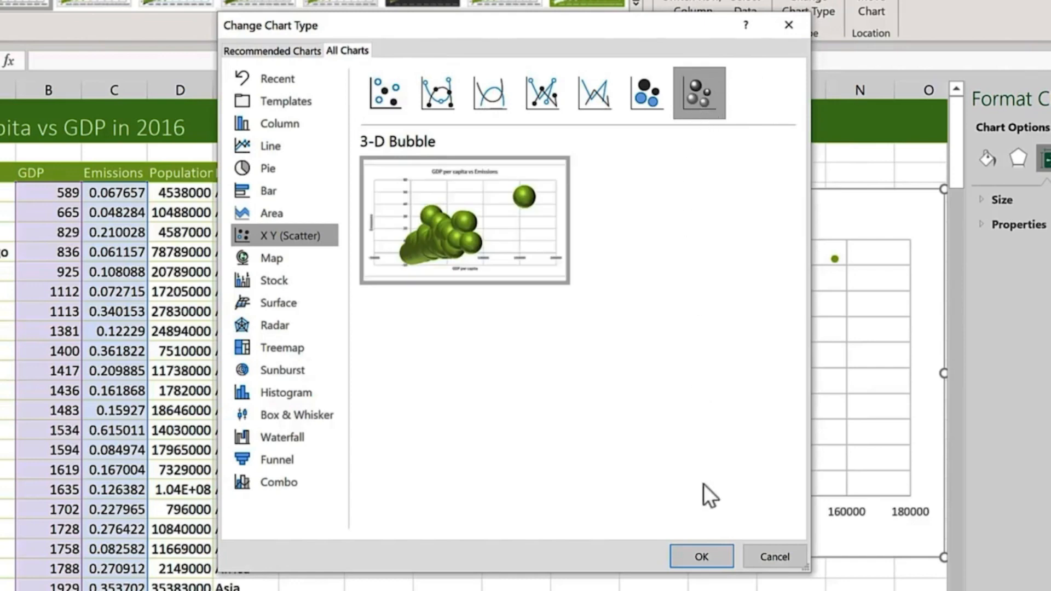
left_click(723, 551)
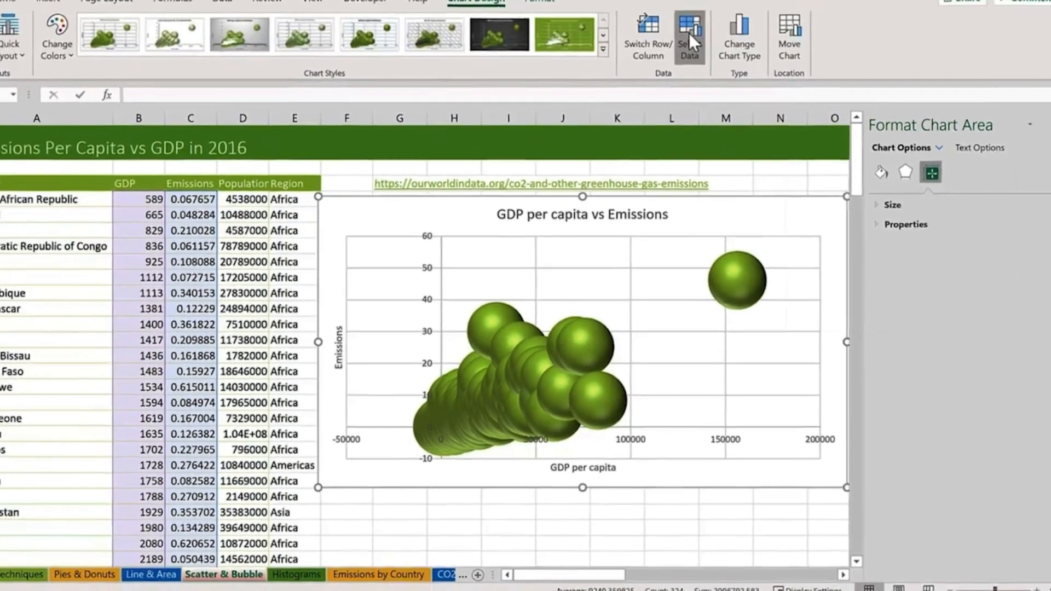
Edit the chart's data series so the bubble size comes from the population values in D4:D165
left_click(689, 35)
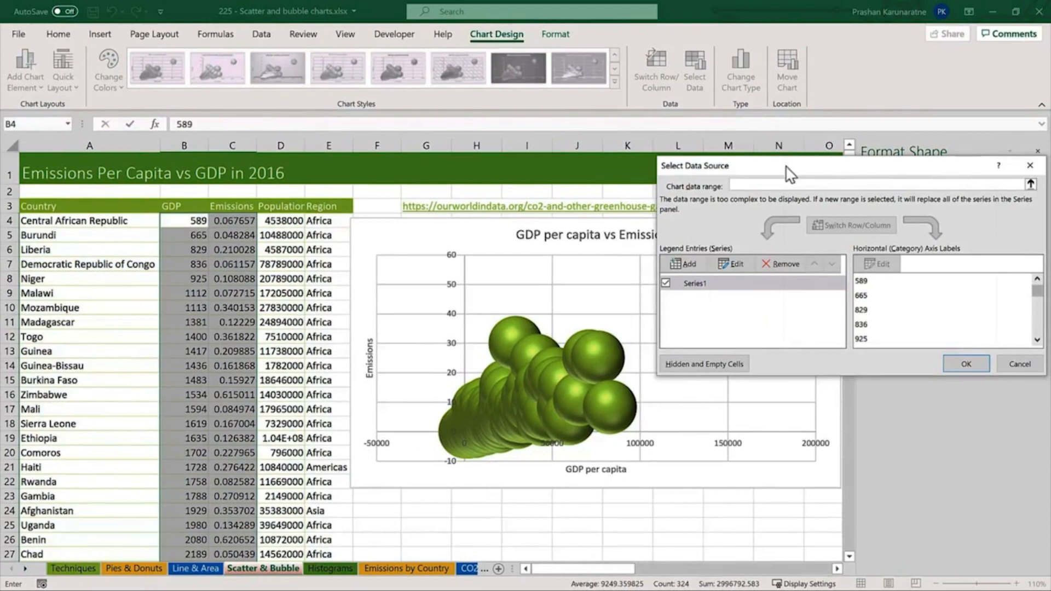
left_click_drag(785, 166, 756, 161)
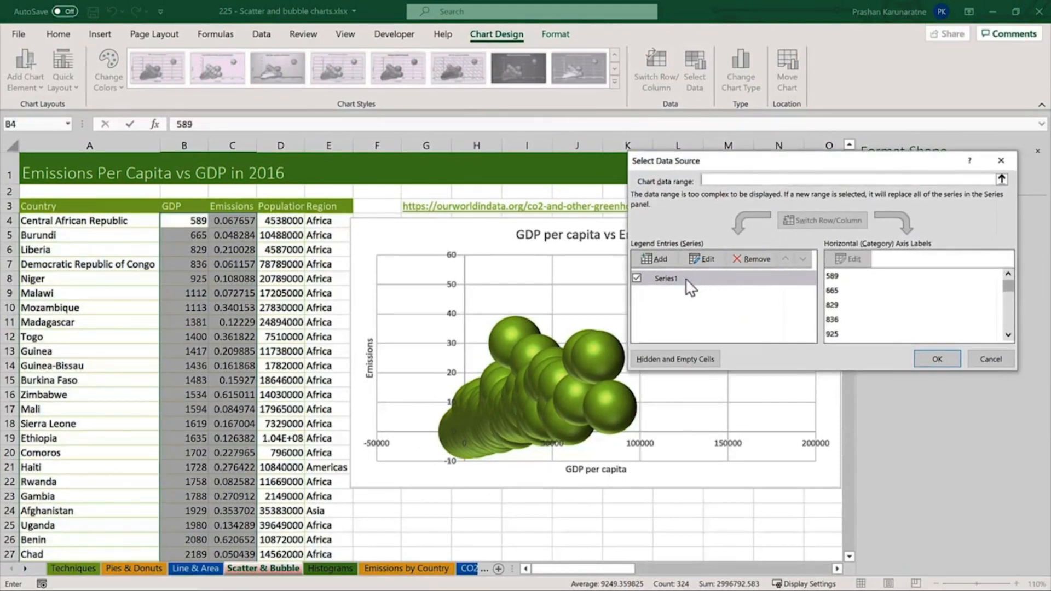
left_click(697, 259)
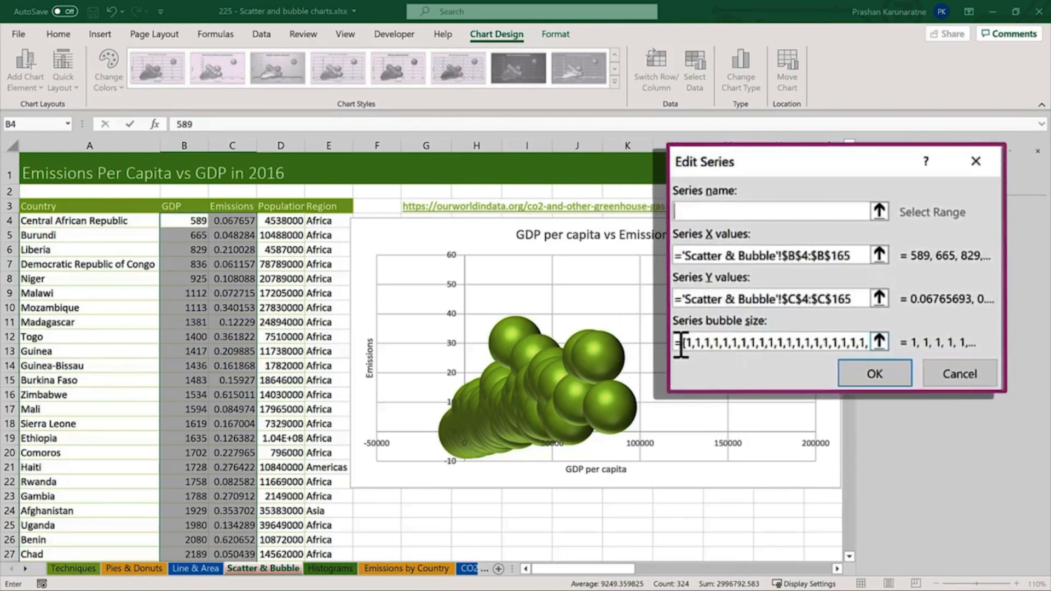
left_click_drag(678, 344, 969, 375)
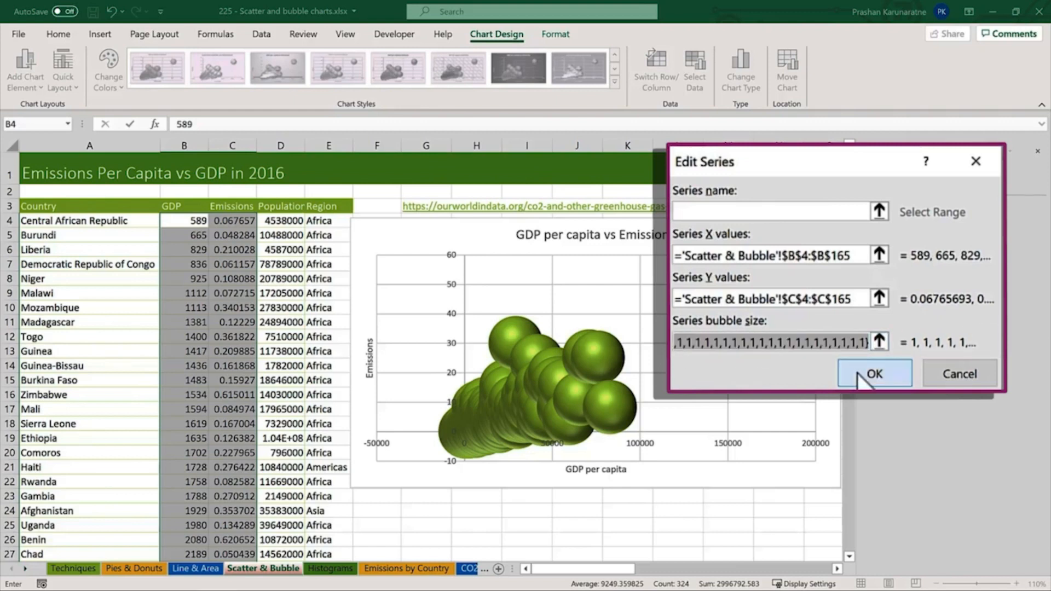
key("BackSpace")
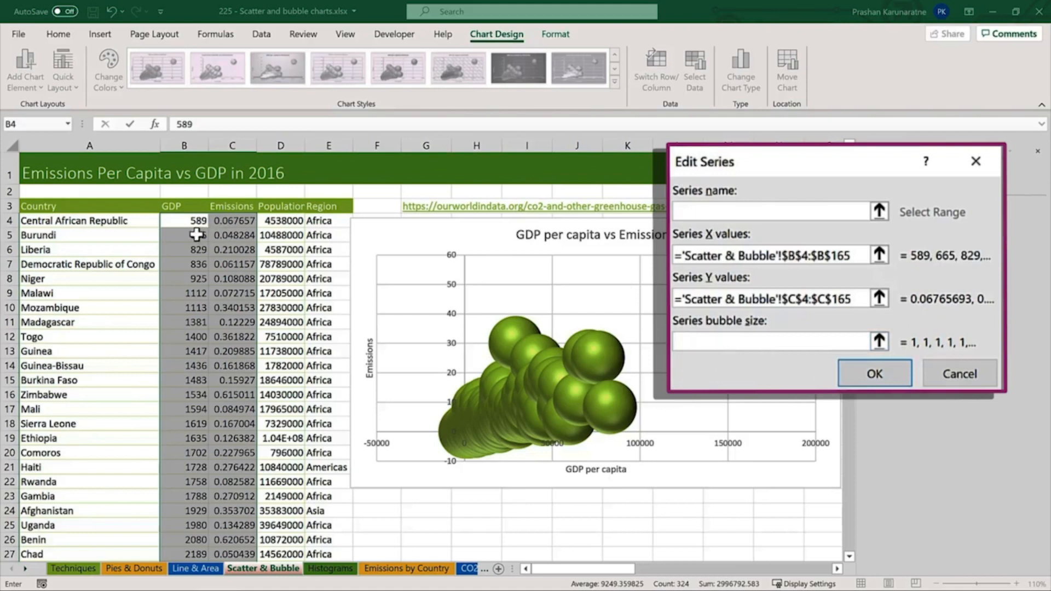
left_click(290, 221)
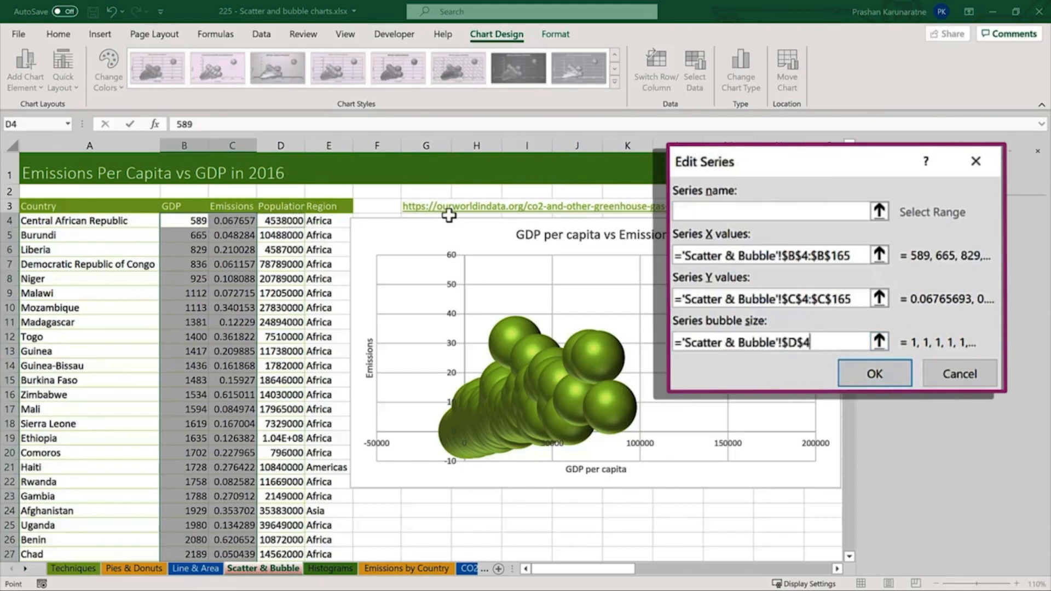
key("ctrl+shift+Down")
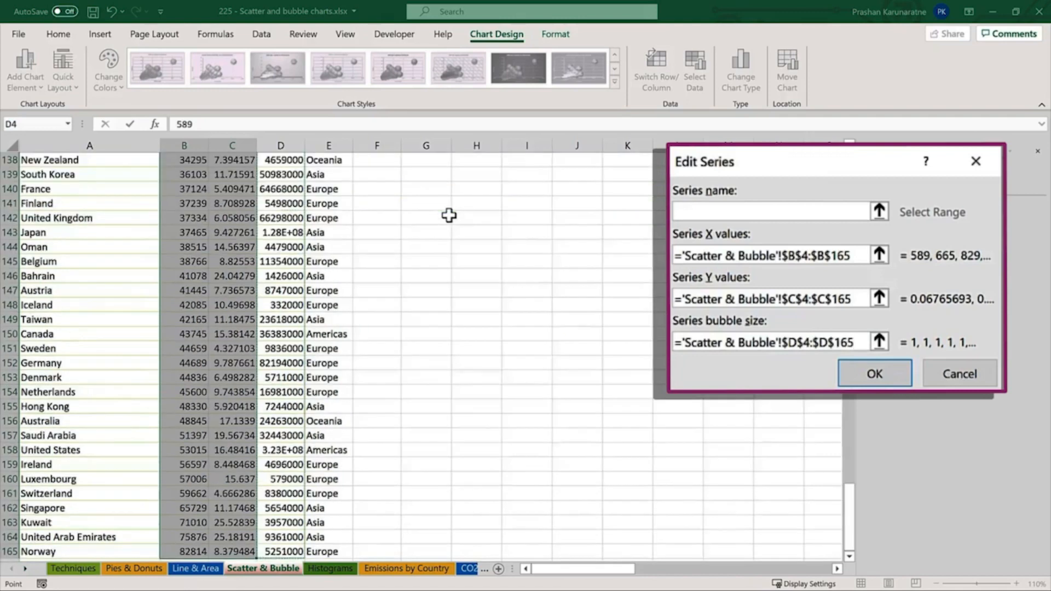
left_click(894, 354)
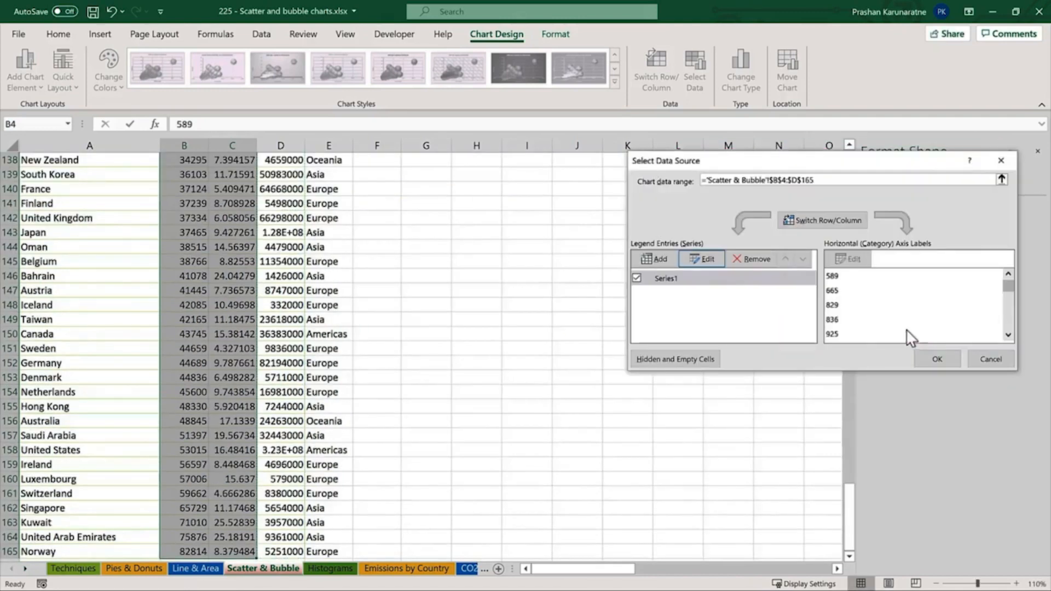
left_click(935, 358)
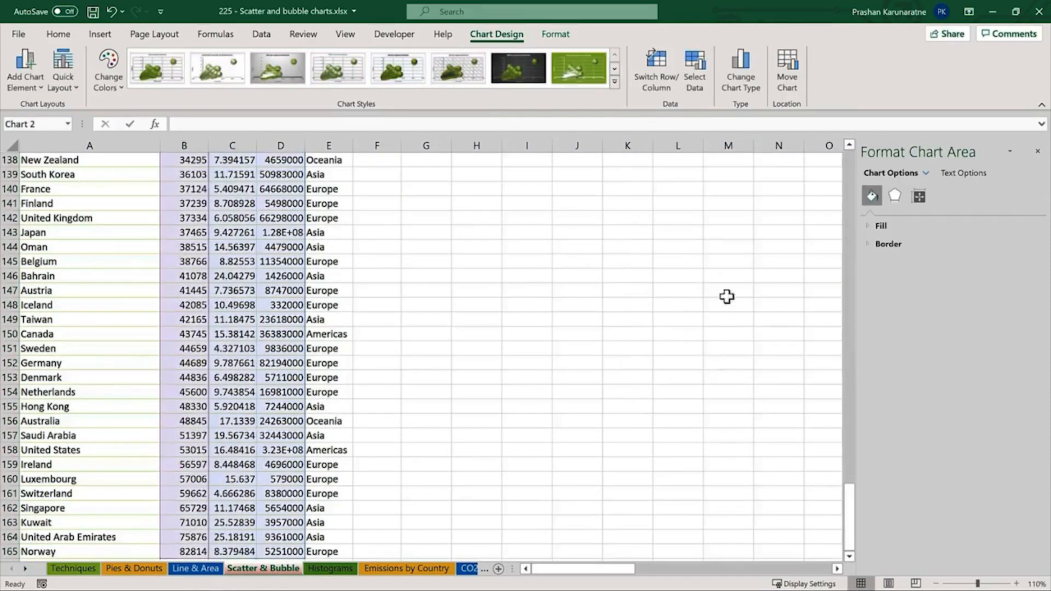
Scale the bubble size of the chart's data series to 50
scroll(674, 268, "up", 20)
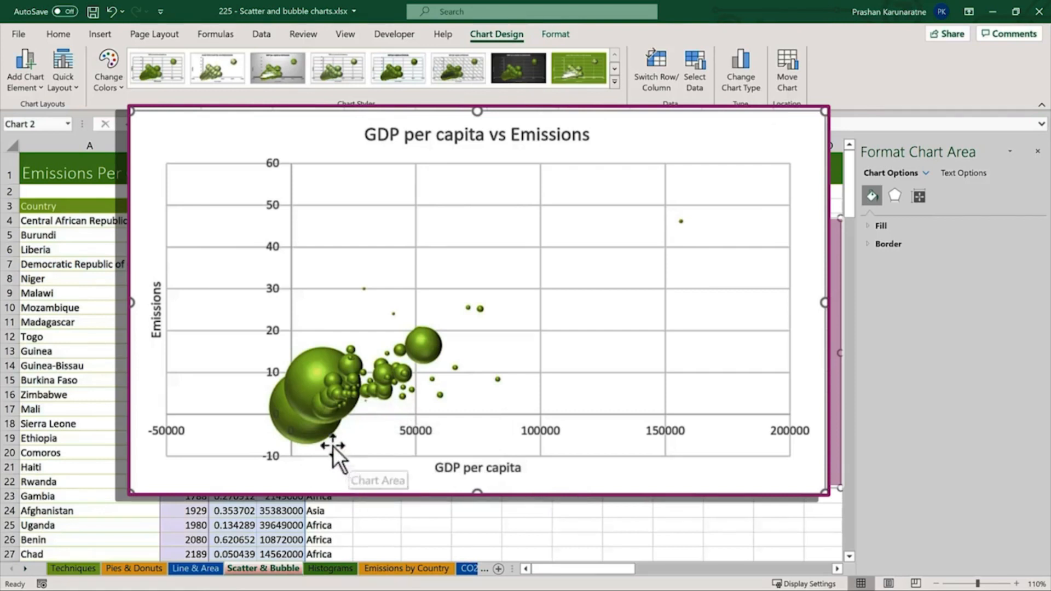
left_click(302, 383)
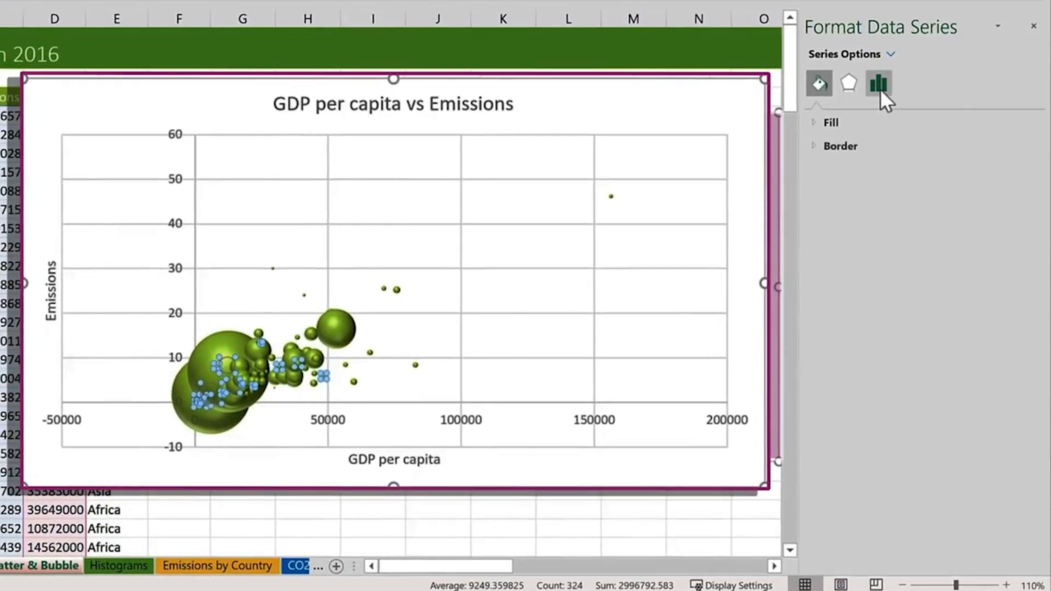
left_click(879, 87)
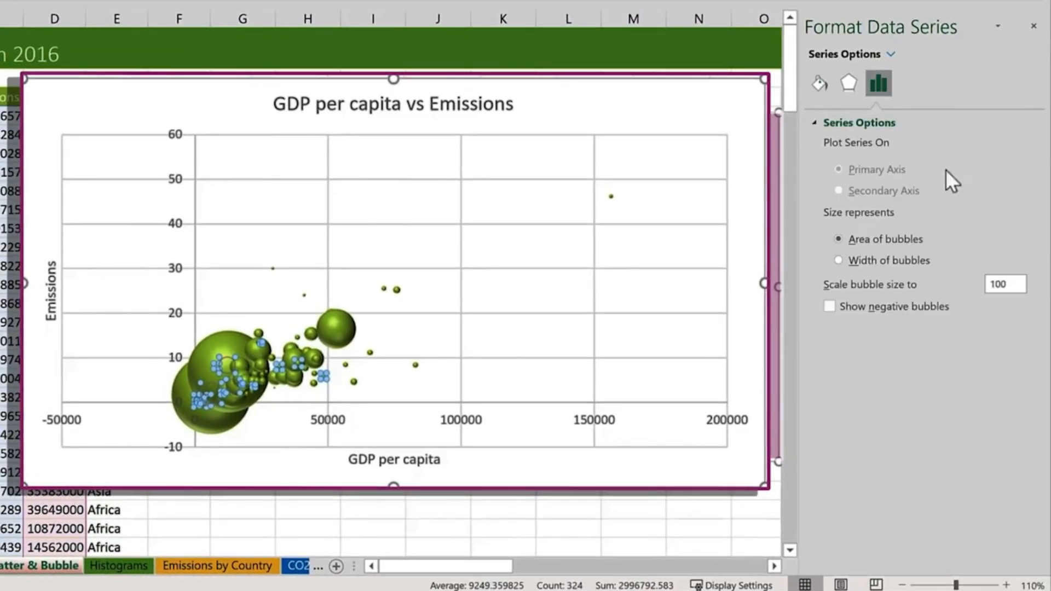
double_click(1007, 283)
type("50")
key("Return")
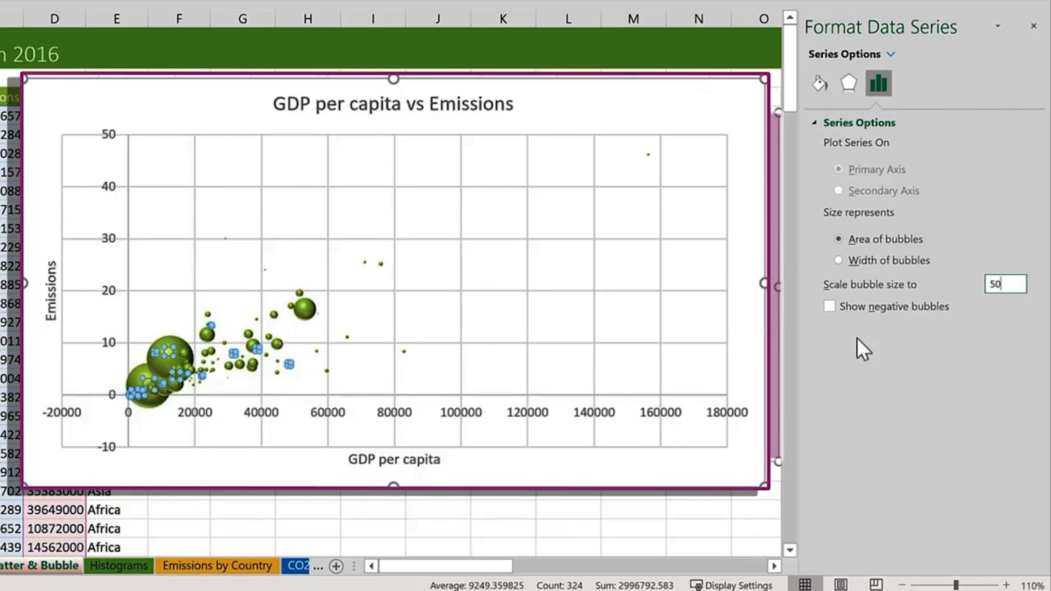
left_click(628, 481)
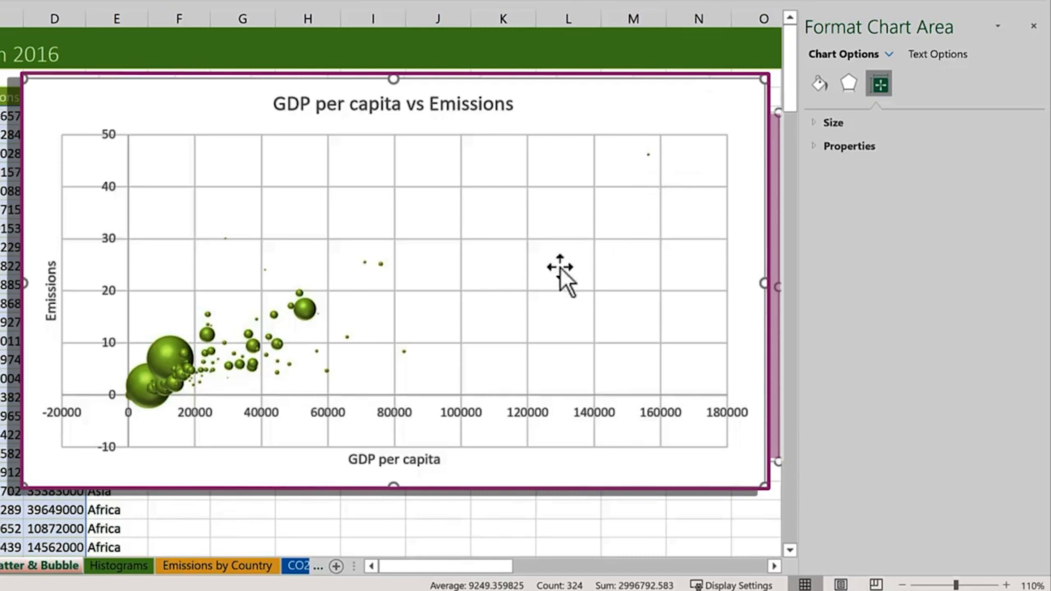
Set the GDP per capita axis bounds to a minimum of 0 and a maximum of 80000
left_click(398, 417)
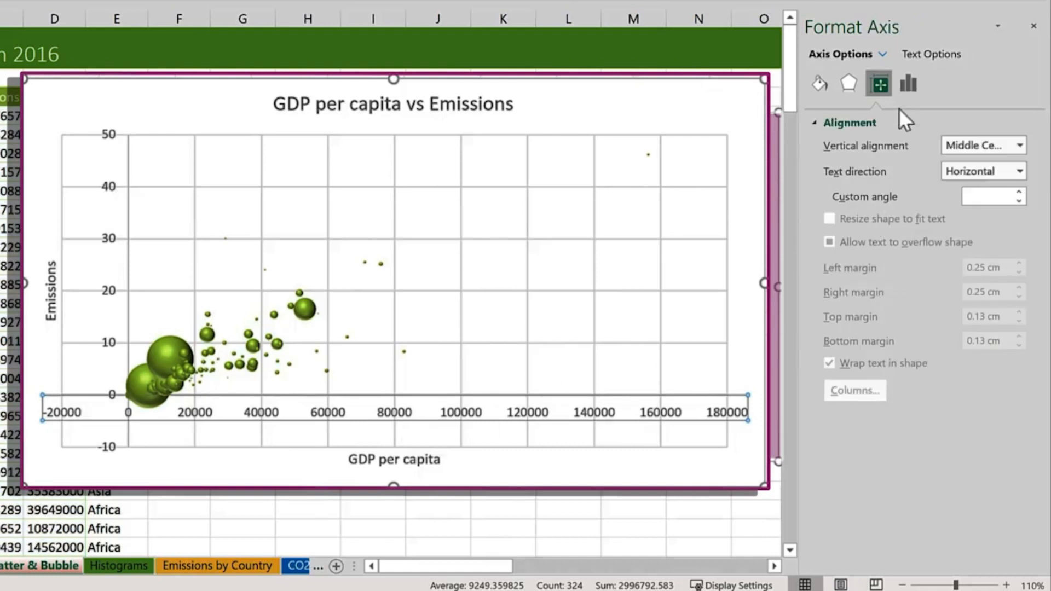
left_click(911, 84)
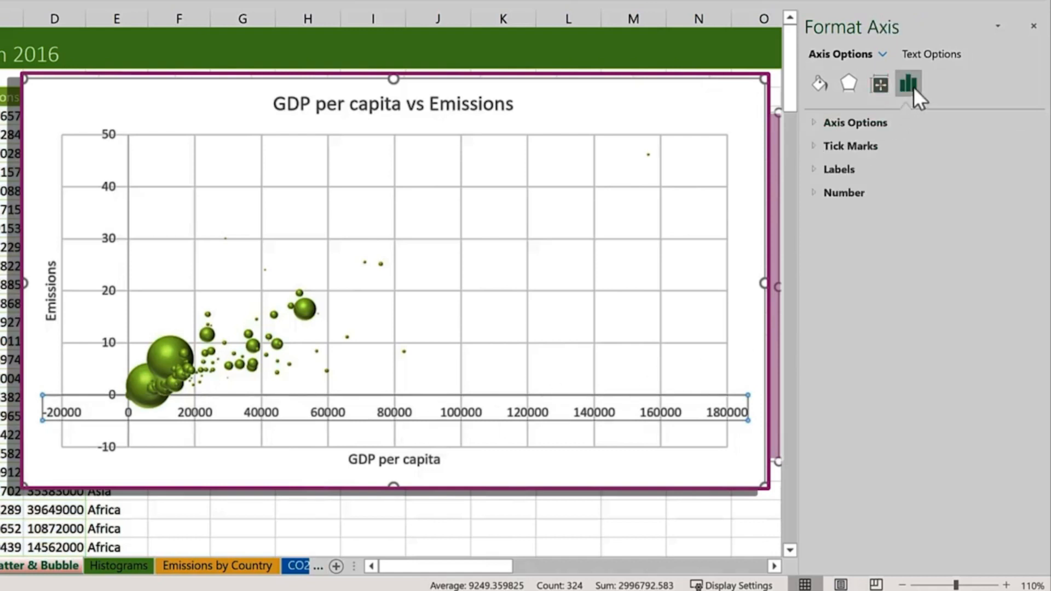
left_click(876, 122)
left_click_drag(966, 165, 903, 160)
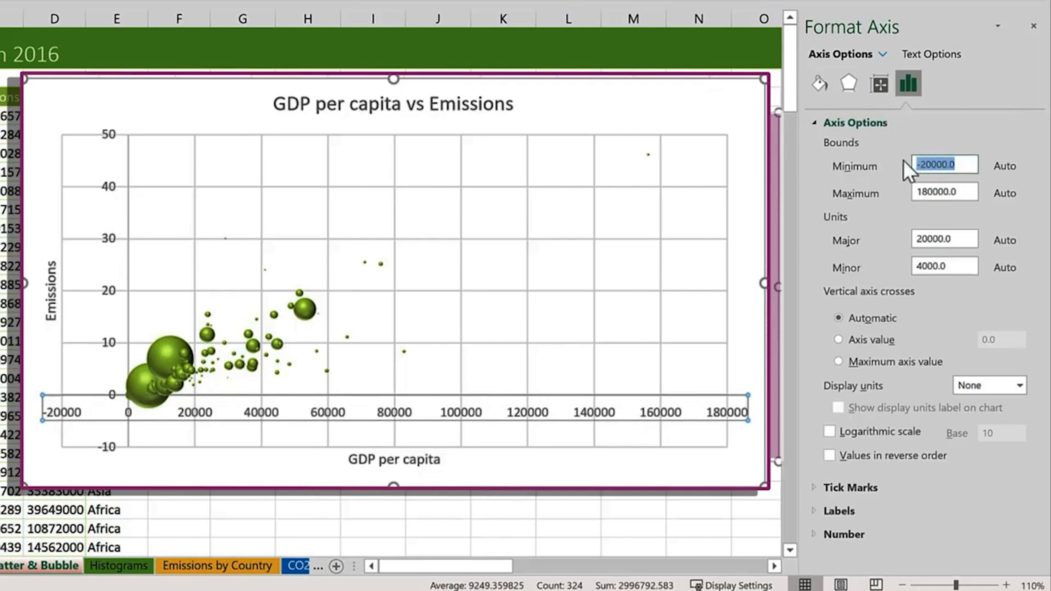
type("0")
key("Return")
key("Tab")
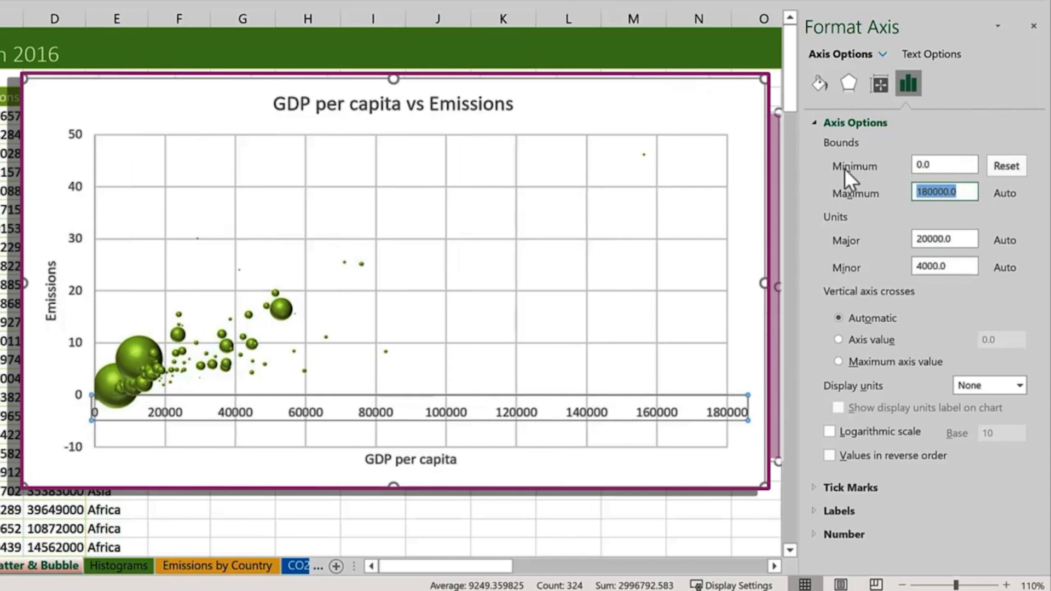
left_click(923, 191)
left_click_drag(923, 191, 904, 187)
key("BackSpace")
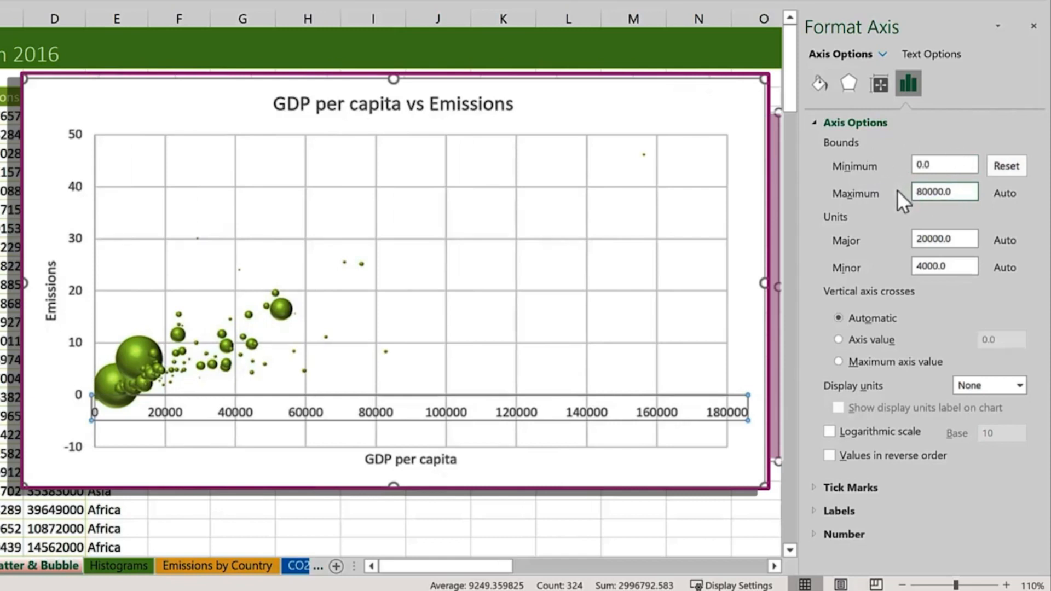
left_click(963, 239)
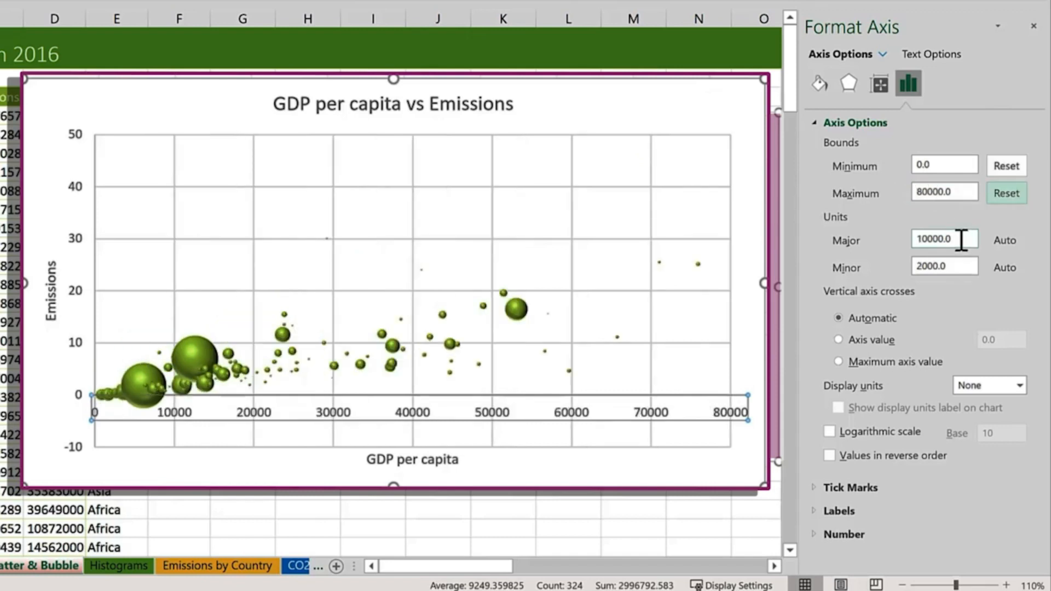
Set the Emissions axis bounds to a minimum of -1 and a maximum of 31, and close the axis formatting
left_click(74, 290)
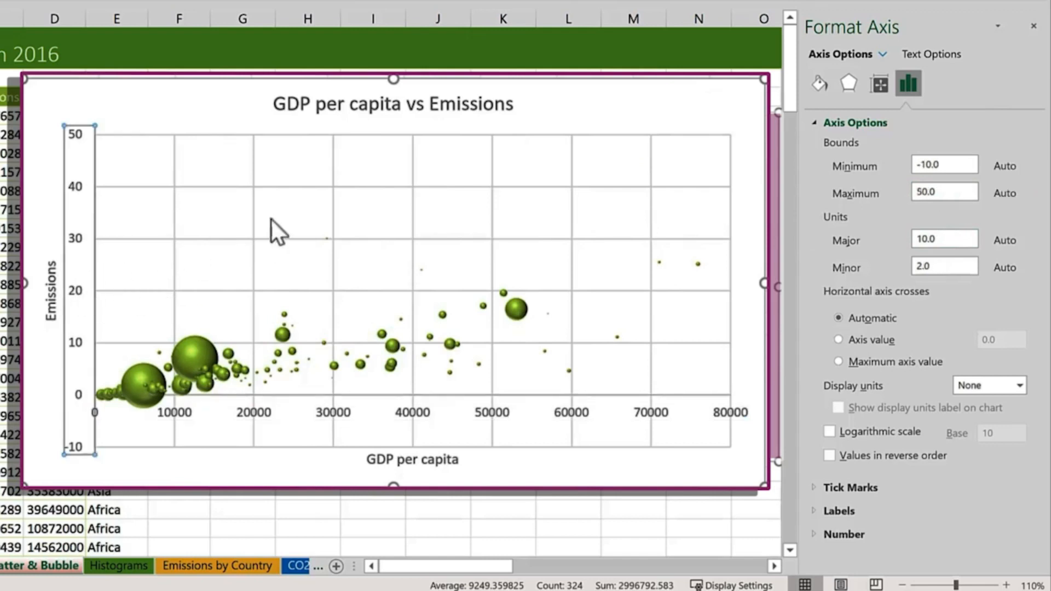
left_click_drag(939, 164, 927, 162)
key("BackSpace")
key("Tab")
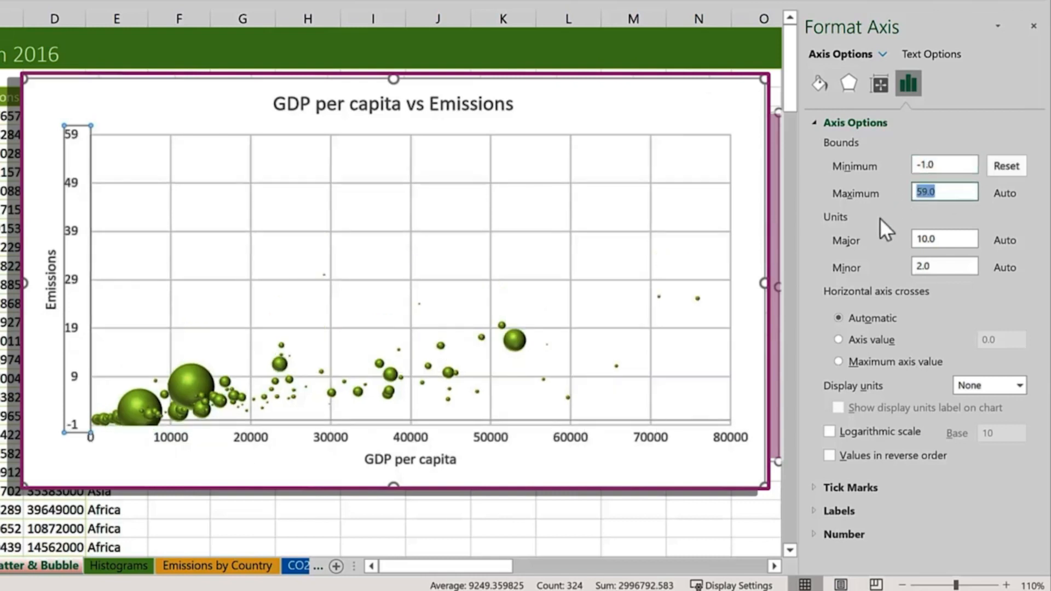
type("31")
key("Tab")
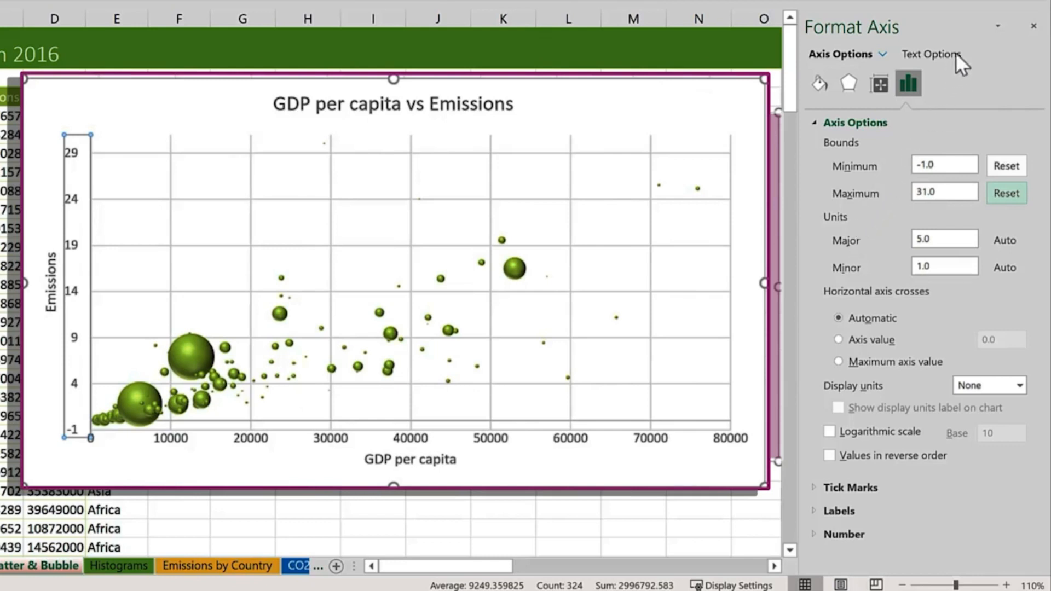
left_click(1033, 26)
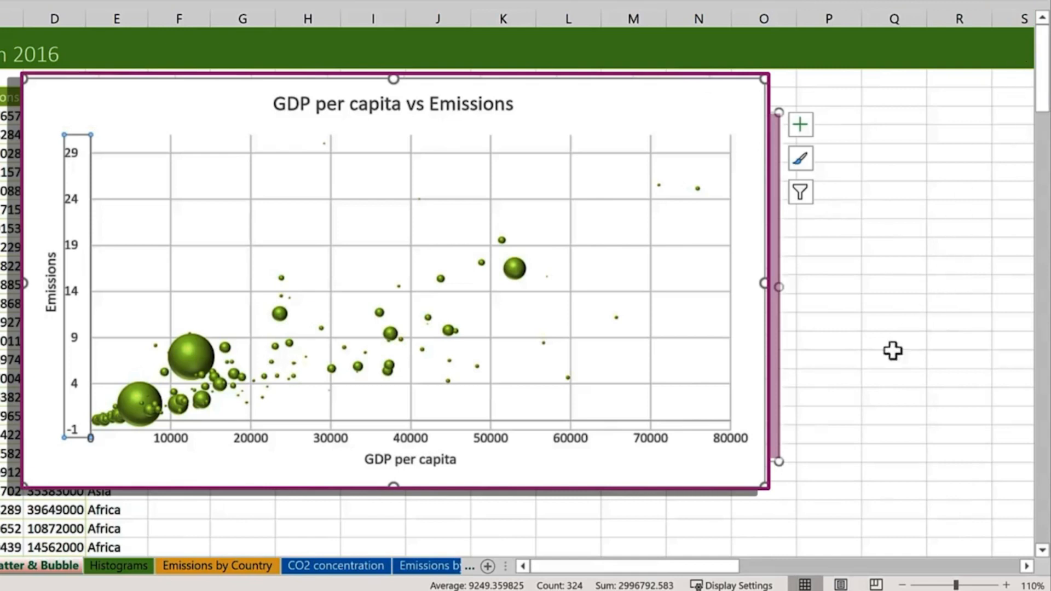
left_click(779, 478)
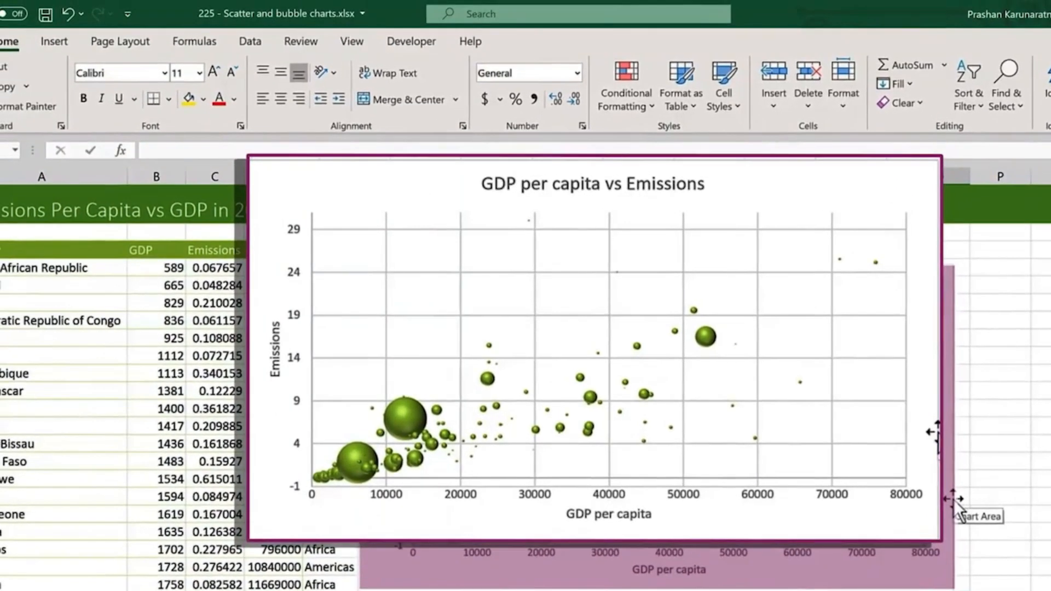
Apply the dark chart style, Style 7, to the bubble chart and deselect it
left_click(892, 477)
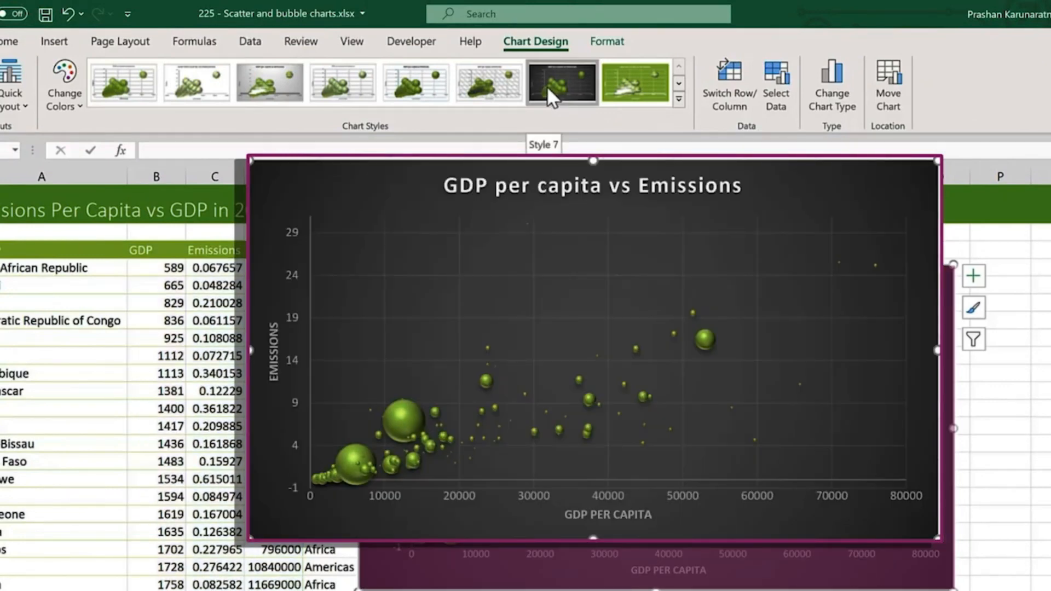
left_click(546, 85)
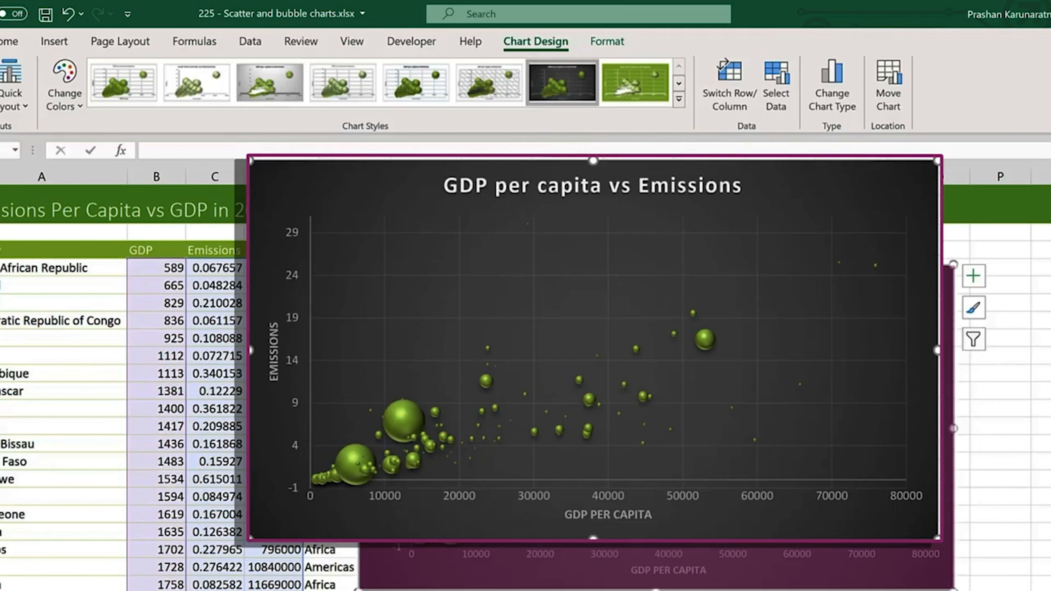
key("Escape")
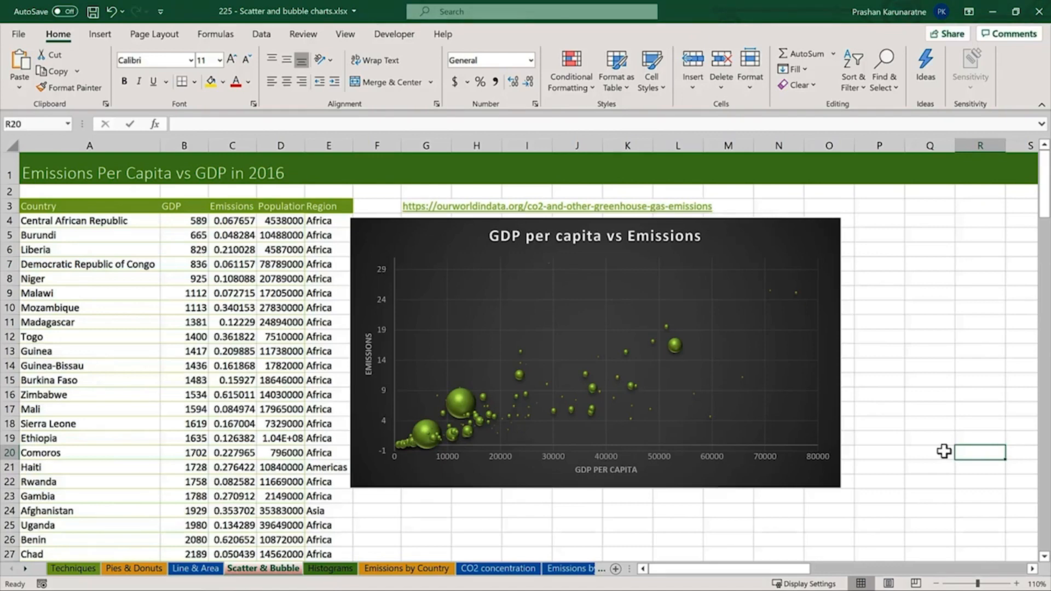
Examine the regional data tables and the multi-series Emissions vs GDP bubble chart further along the sheet
left_click(935, 584)
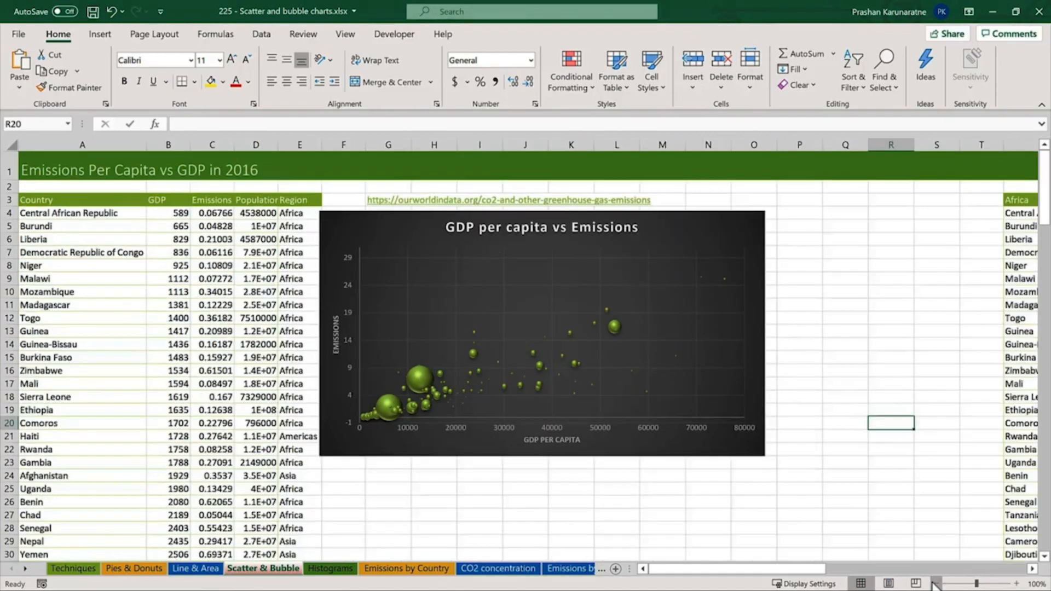
left_click(935, 583)
left_click(935, 583)
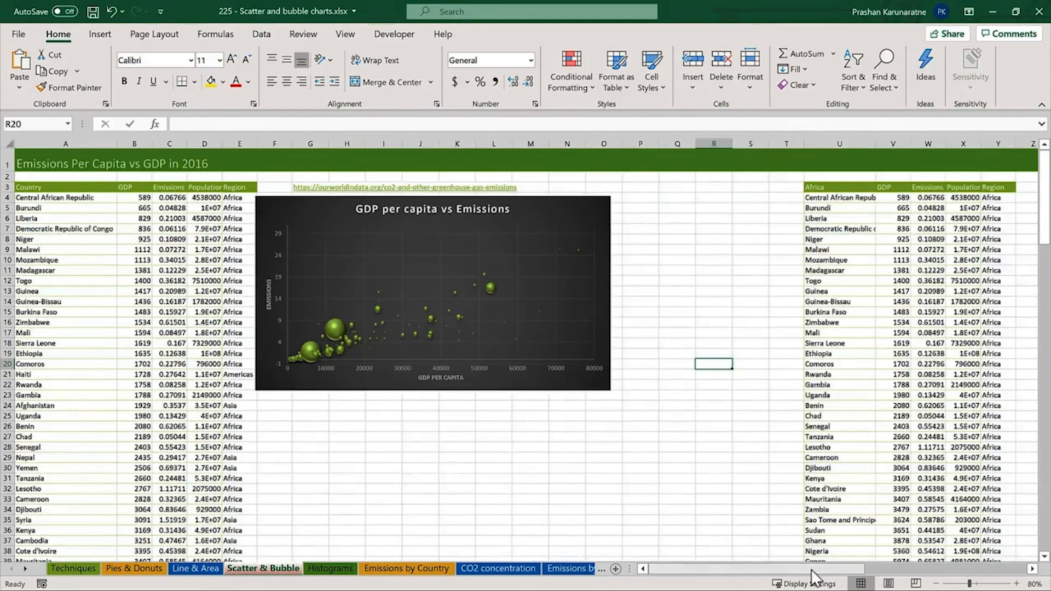
left_click_drag(822, 566, 865, 566)
left_click_drag(891, 557, 1013, 556)
left_click(1032, 570)
left_click(1032, 570)
left_click(1033, 570)
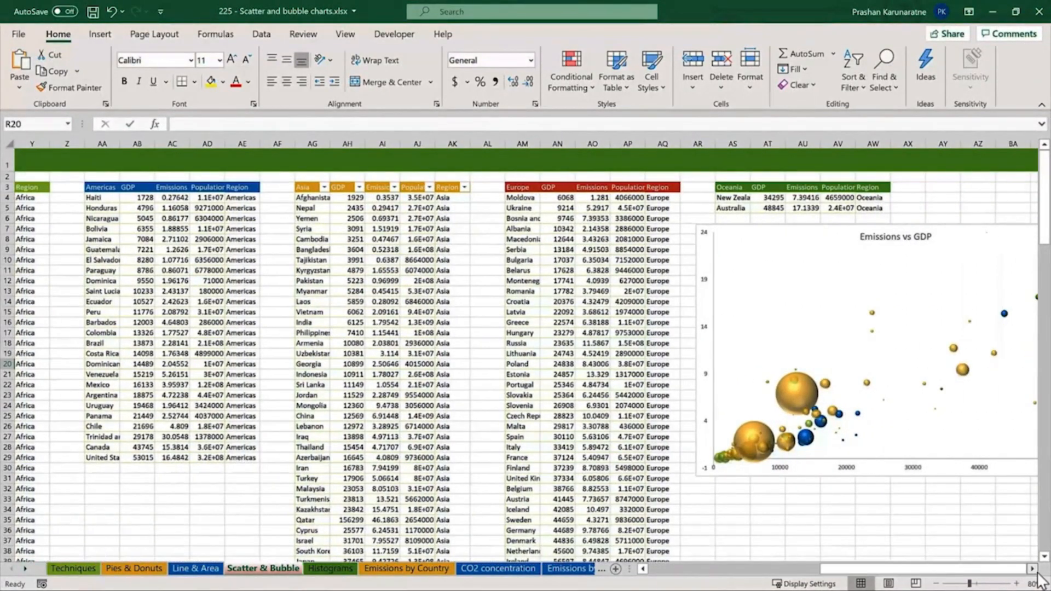
left_click(1034, 570)
left_click(1033, 571)
left_click(1034, 570)
left_click(1034, 570)
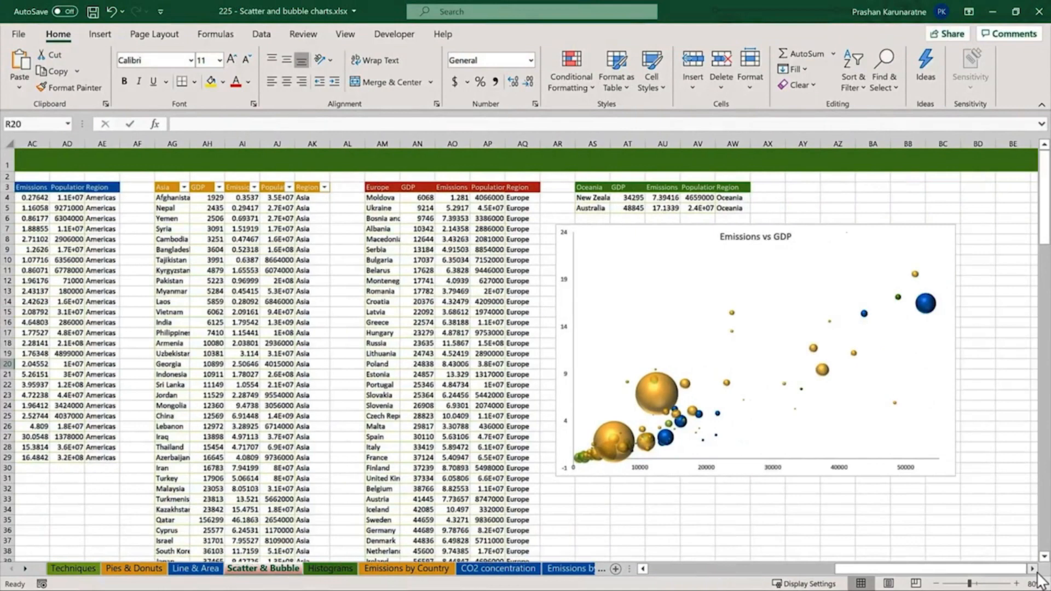
left_click(1033, 570)
left_click(1034, 571)
left_click(1034, 570)
left_click(1033, 570)
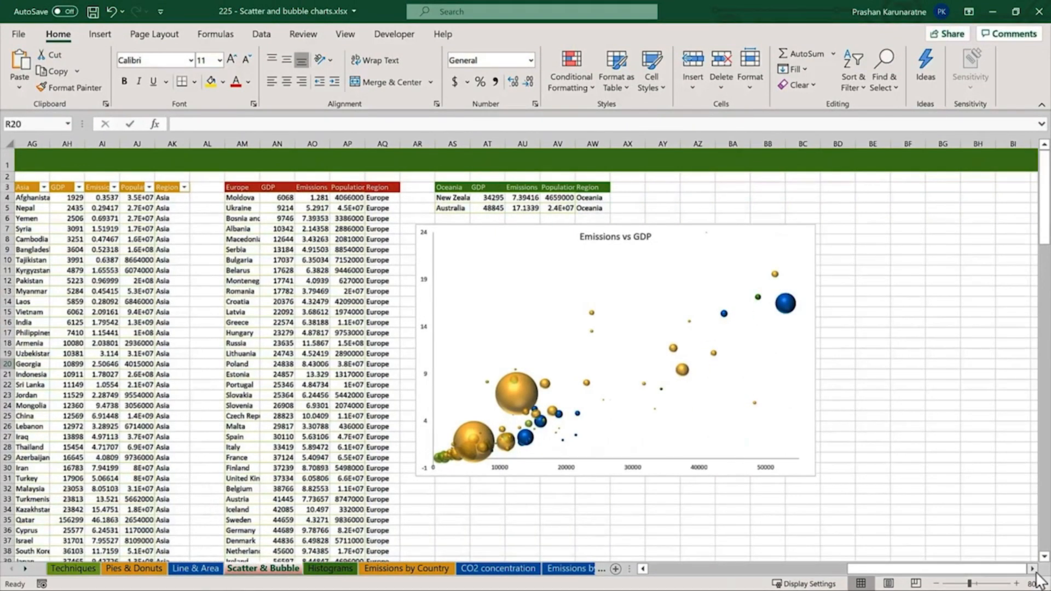
mouse_move(1034, 590)
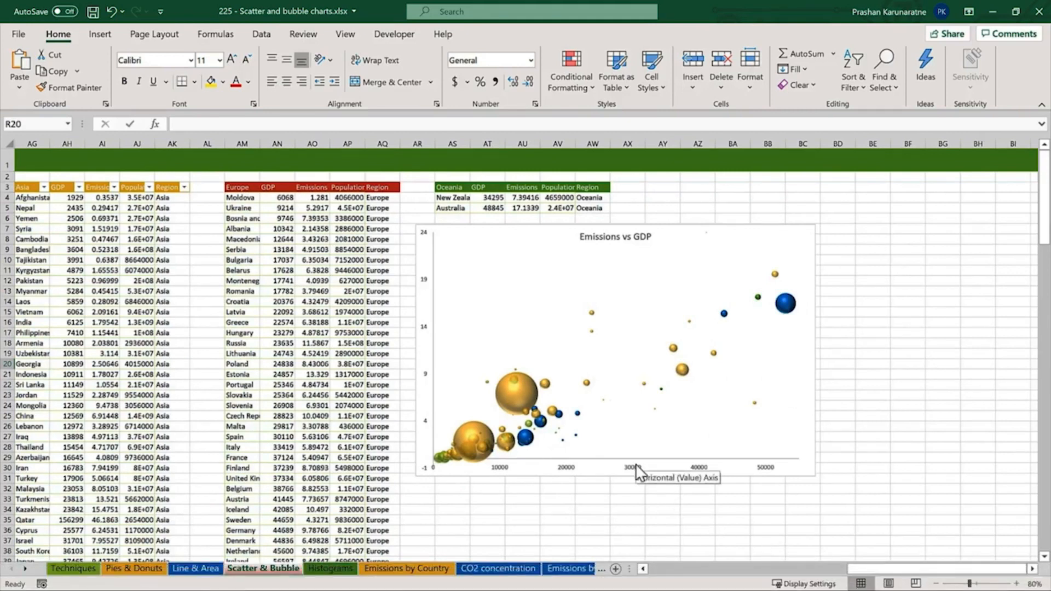
Add a new data series to the Emissions vs GDP chart, taking its name from the Europe header in cell AM3
left_click(693, 228)
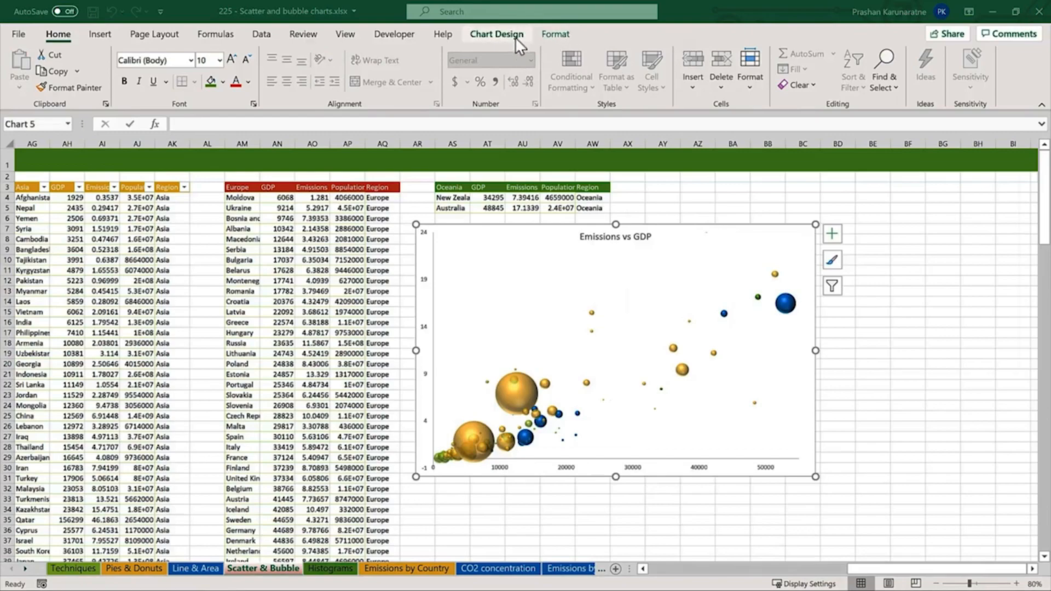
left_click(514, 34)
left_click(694, 61)
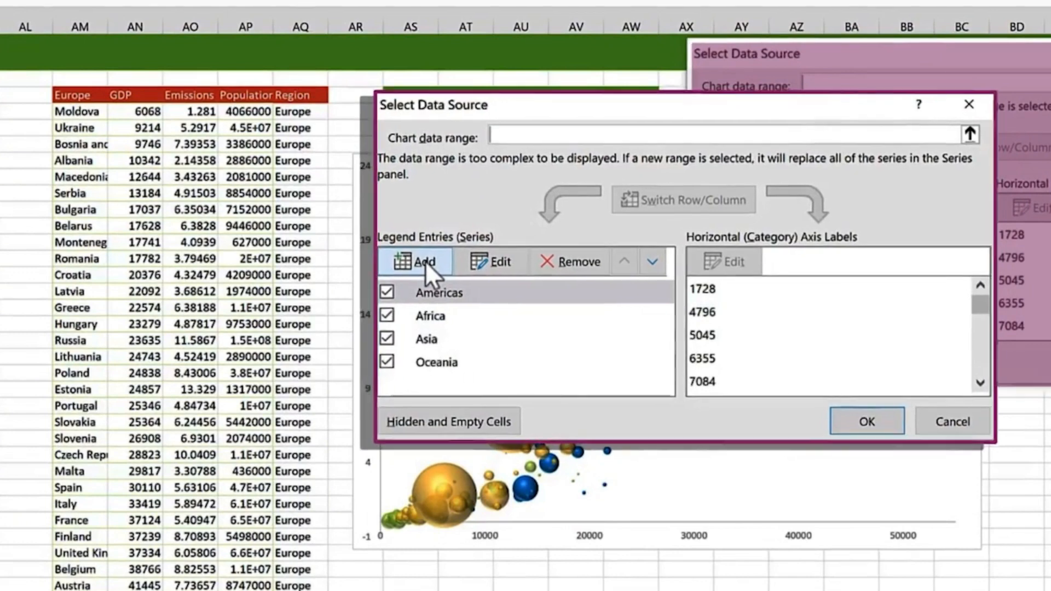
left_click(428, 261)
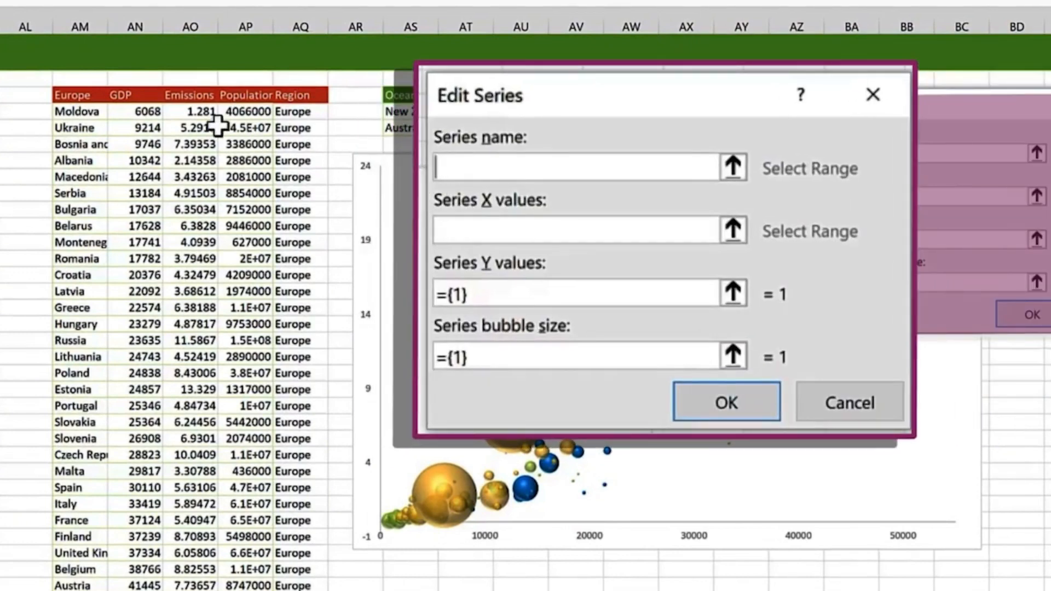
left_click(93, 94)
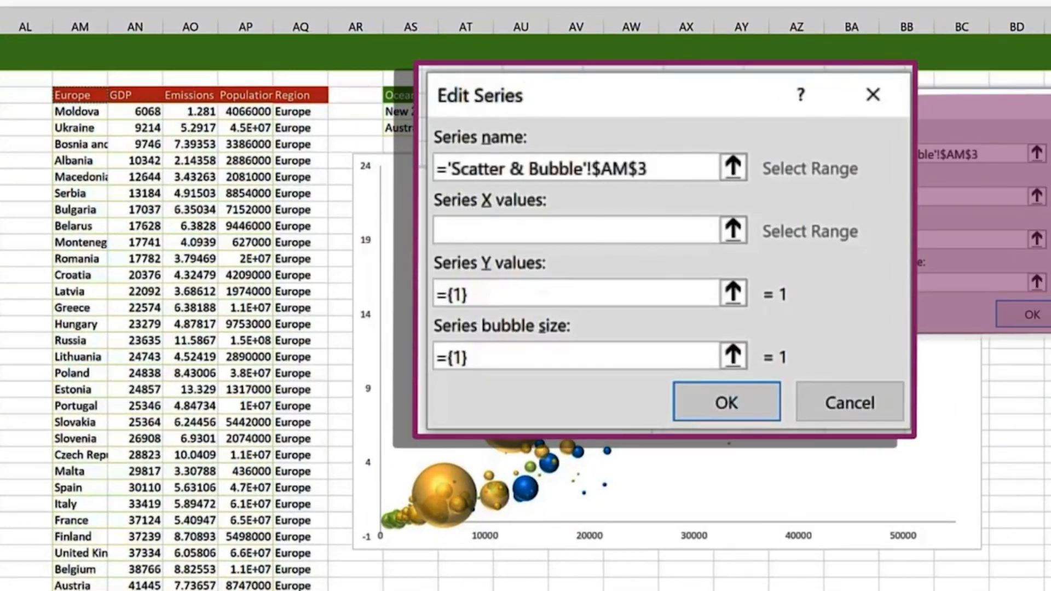
Set the new series' X values to the European GDP figures in AN4:AN42
left_click(484, 231)
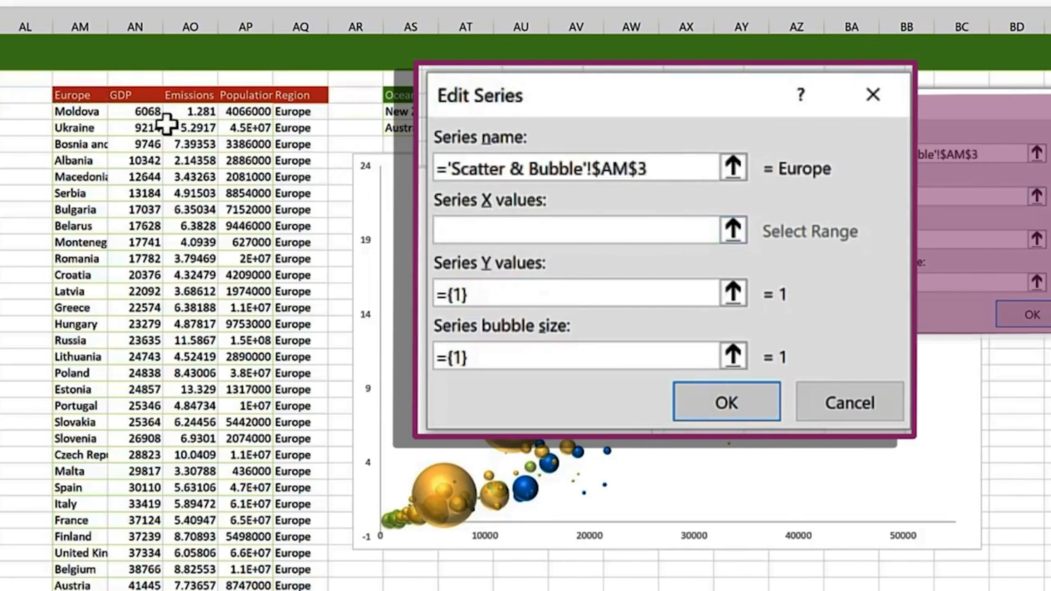
left_click(153, 111)
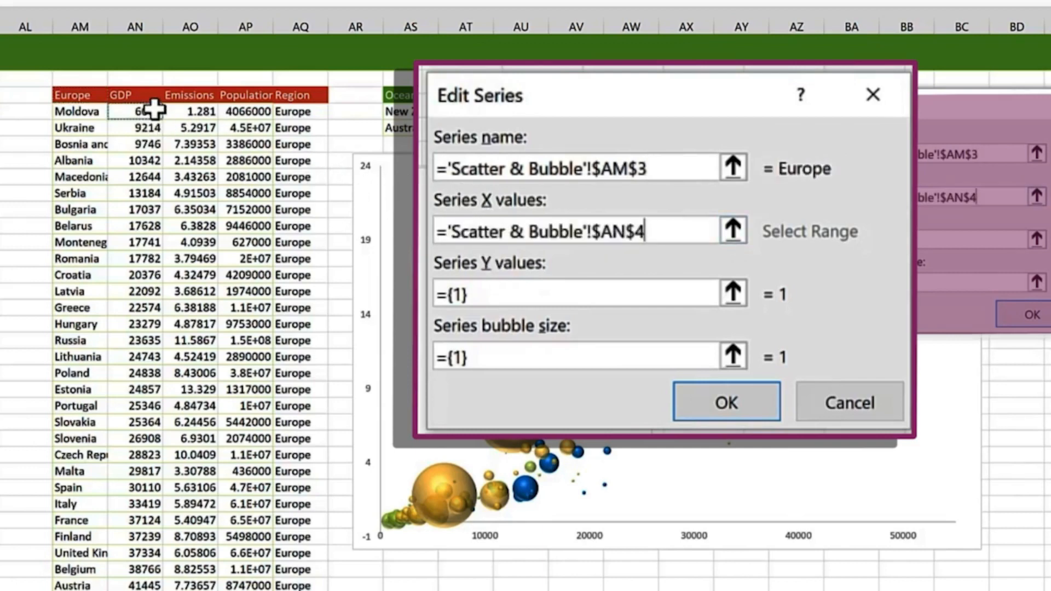
key("ctrl+shift+Down")
scroll(153, 109, "down", 1)
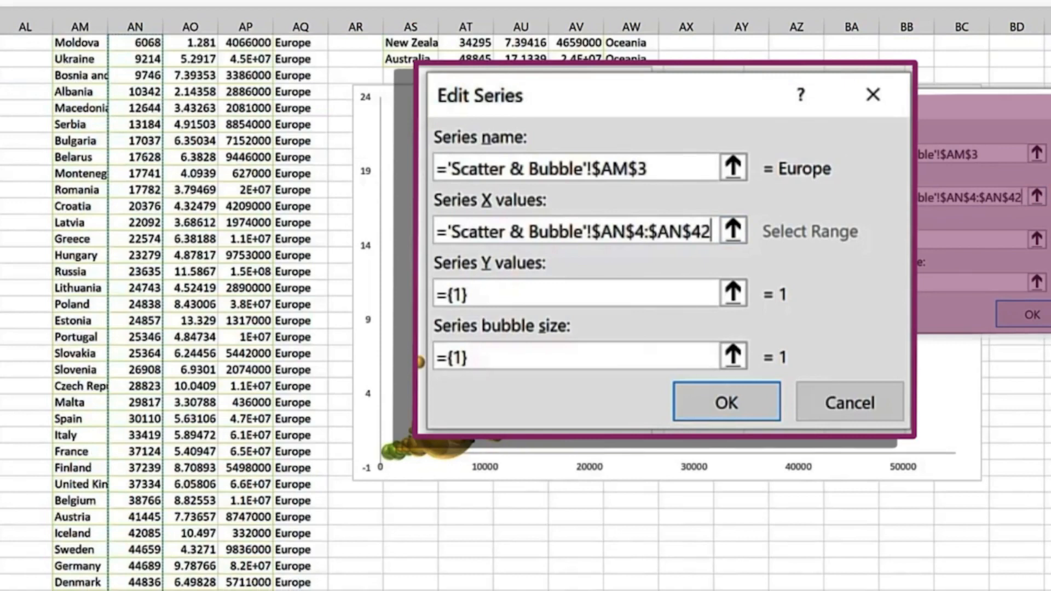
Set the Europe series' Y values to the emissions figures in AO4:AO42
left_click(487, 296)
left_click_drag(487, 295, 422, 286)
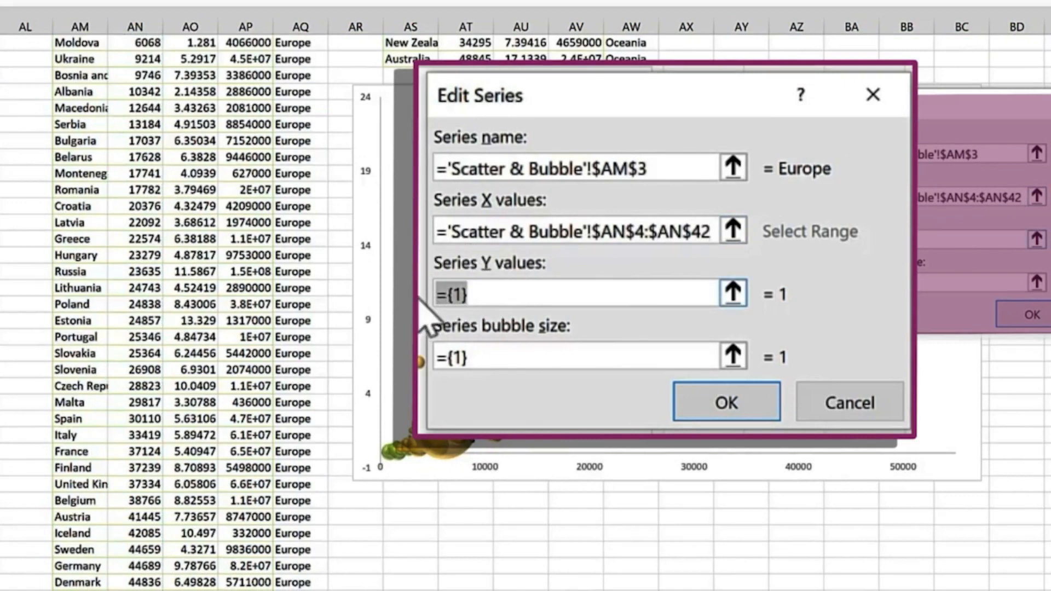
key("BackSpace")
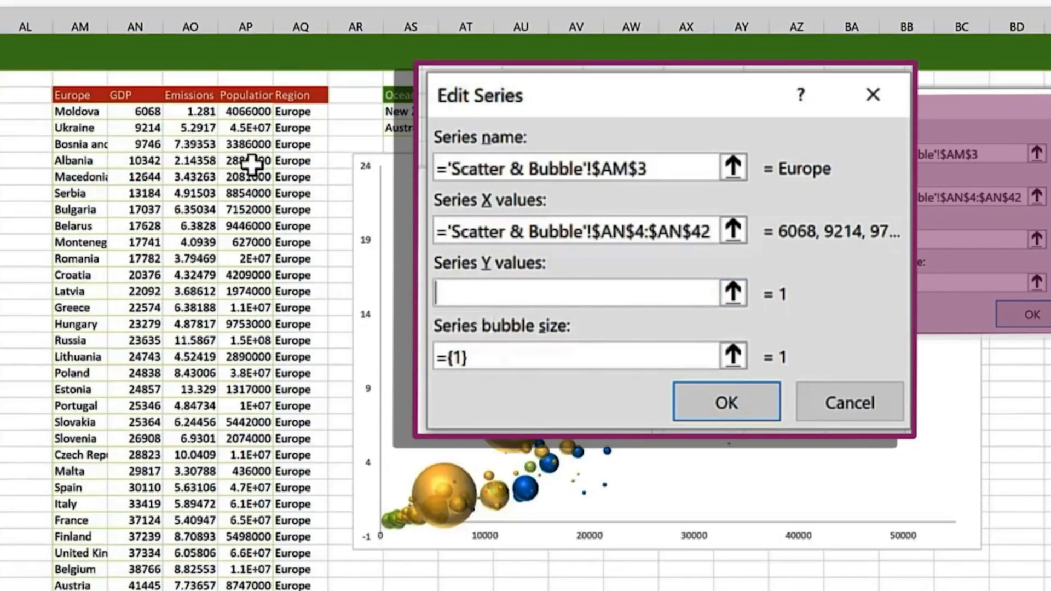
scroll(252, 164, "up", 1)
left_click(196, 112)
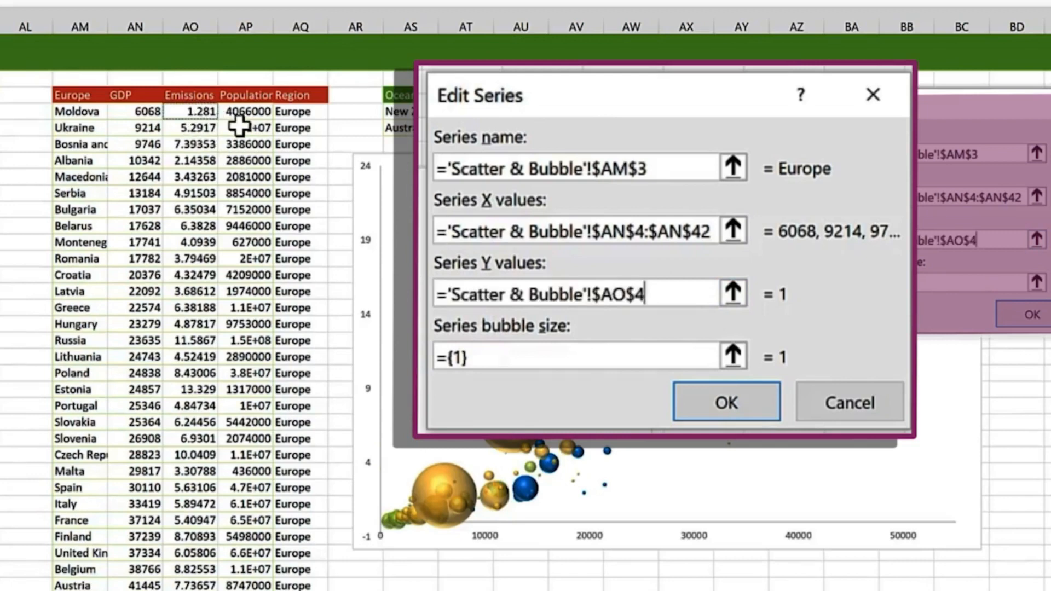
key("ctrl+shift+Down")
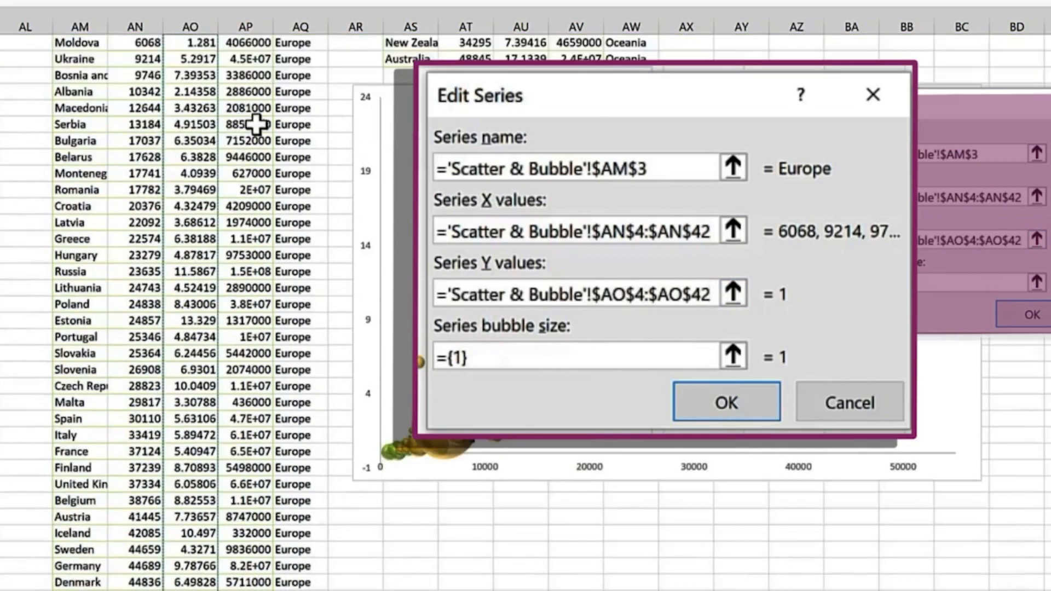
Set the Europe series' bubble size to the population figures in AP4:AP42 and confirm the series
left_click(514, 354)
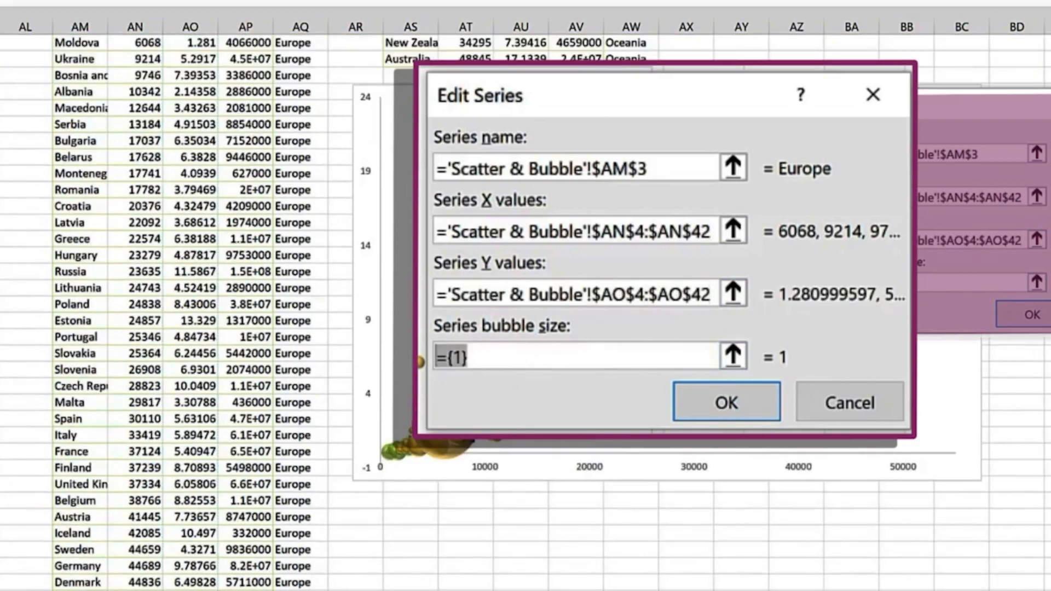
key("Delete")
scroll(225, 163, "up", 2)
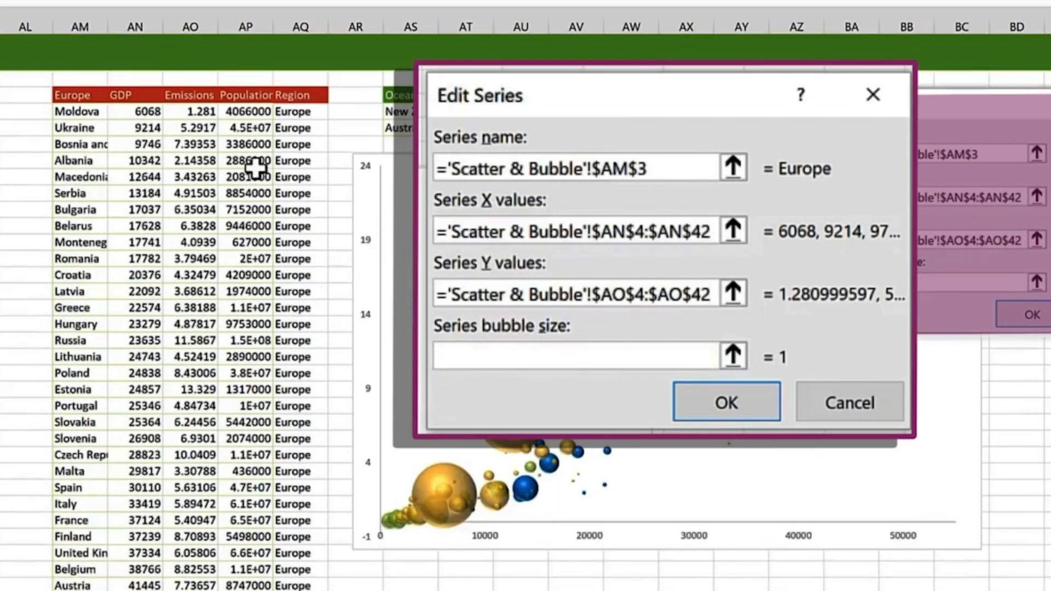
left_click(240, 113)
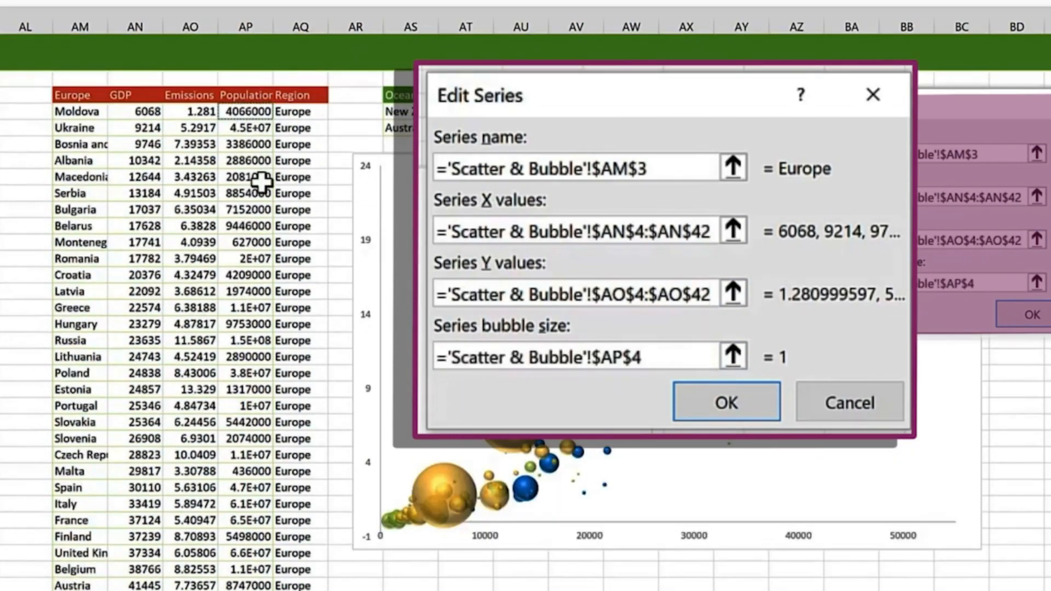
key("ctrl+shift+Down")
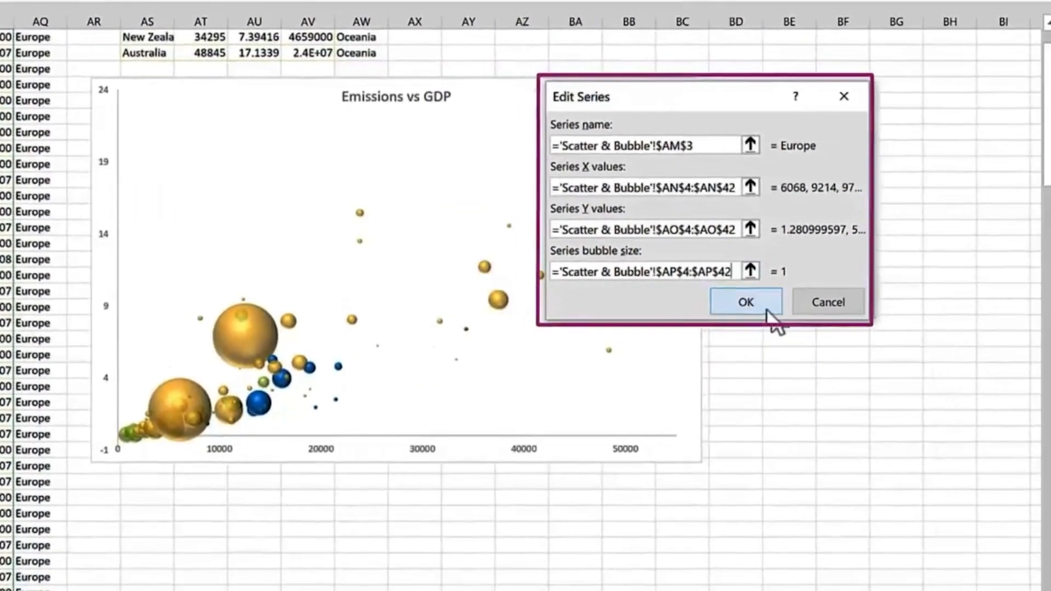
left_click(765, 309)
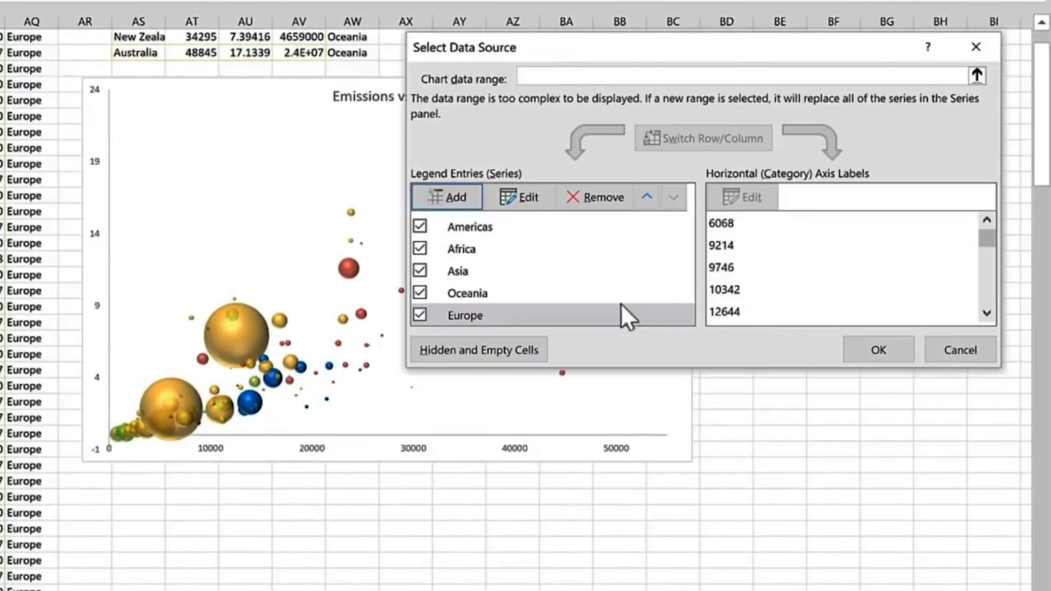
Reorder the chart's series so that Africa comes directly after Asia, and accept the data source changes
left_click_drag(587, 47, 871, 86)
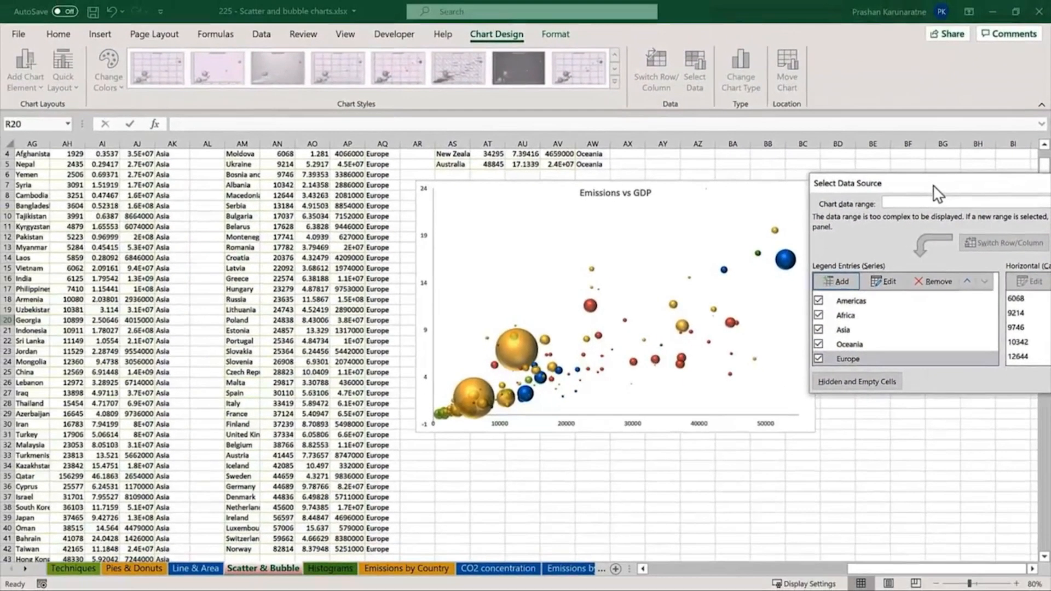
left_click_drag(936, 192, 131, 211)
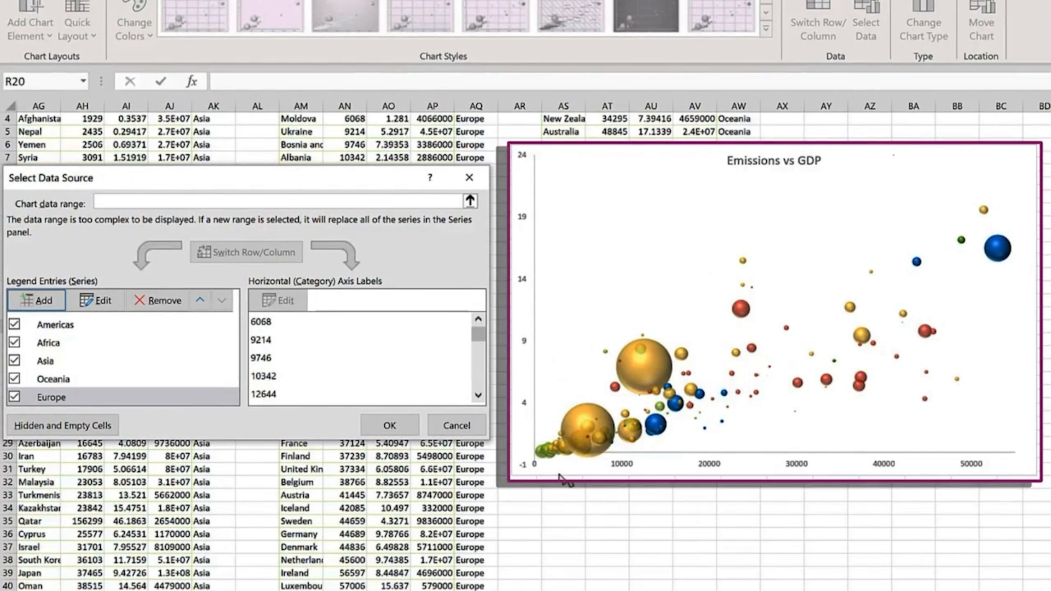
left_click(49, 343)
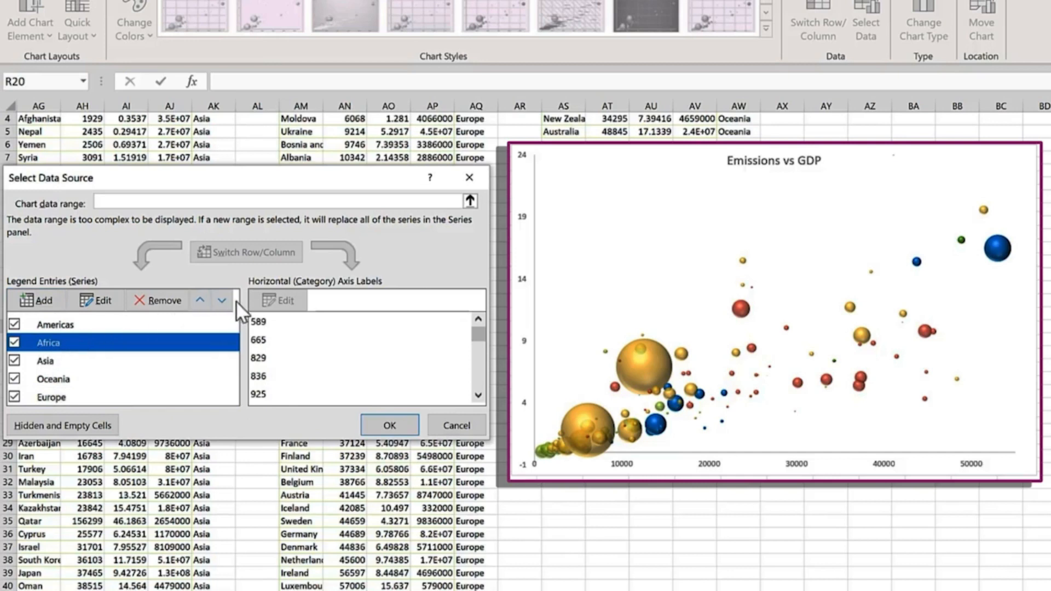
left_click(222, 300)
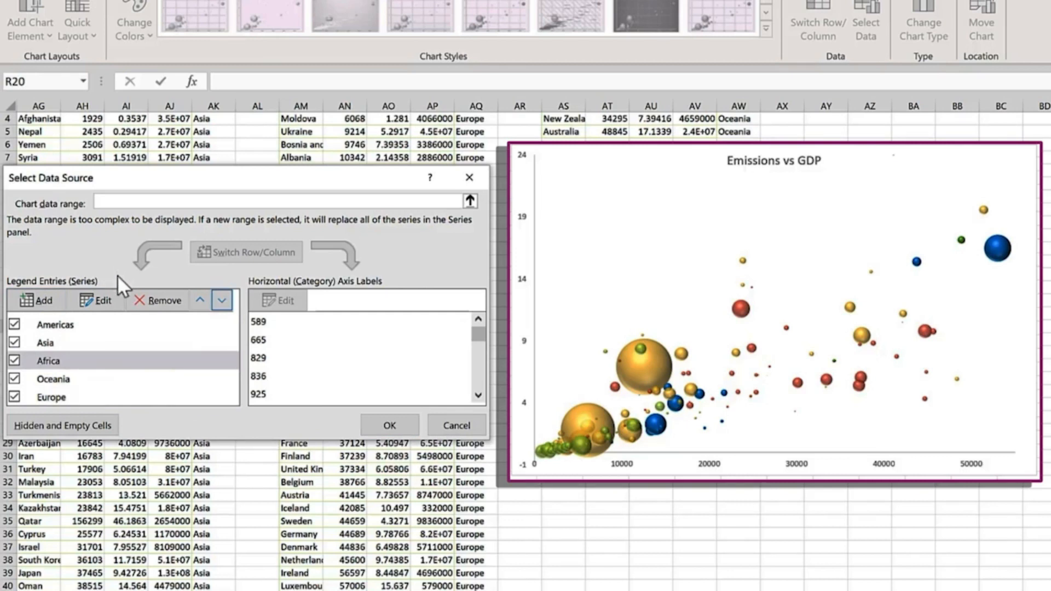
left_click(390, 426)
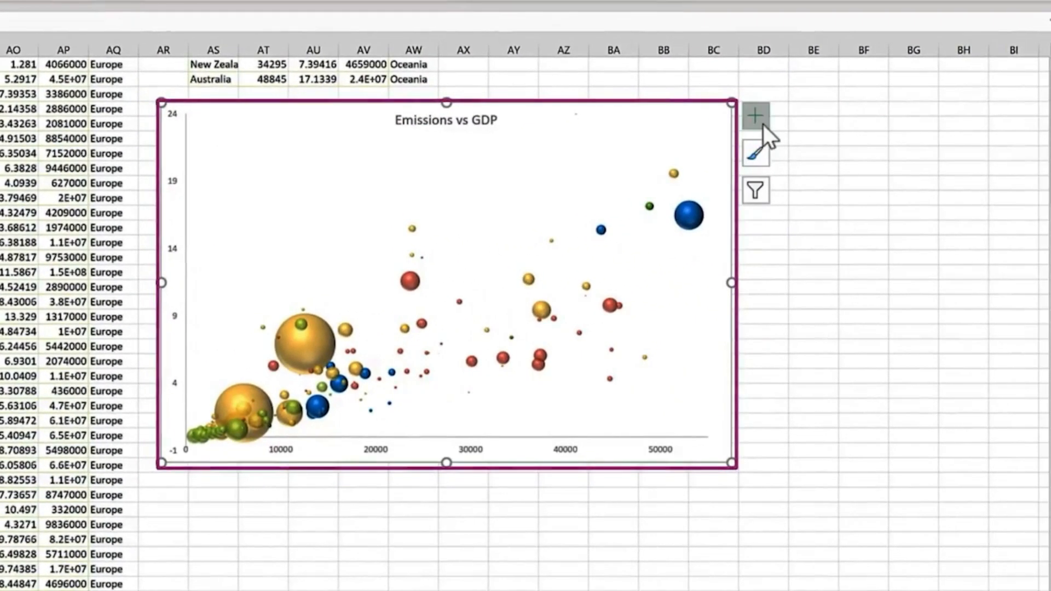
Add a legend at the bottom of the Emissions vs GDP chart
left_click(763, 124)
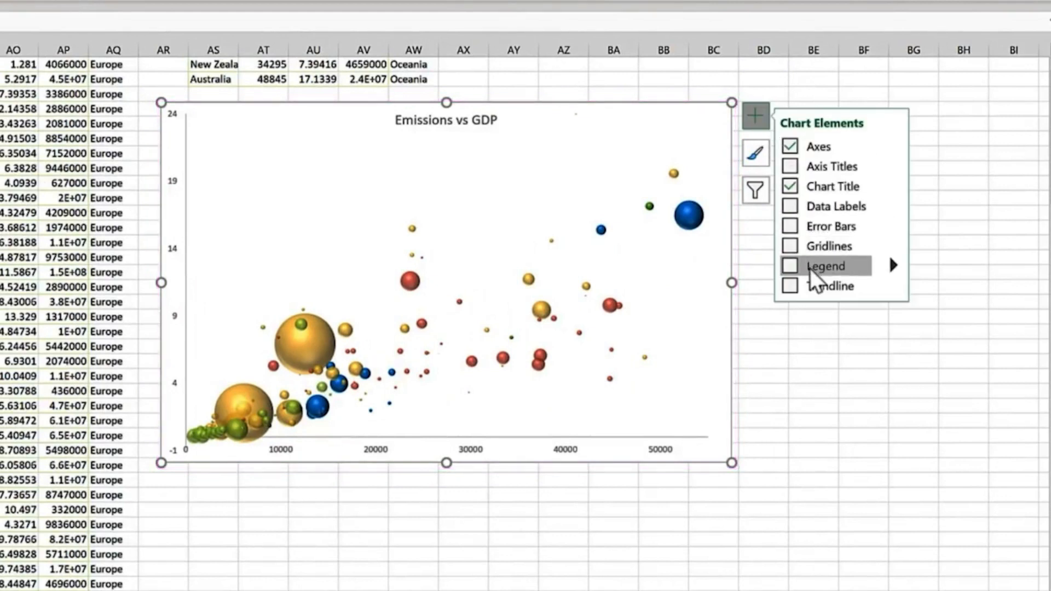
left_click(893, 265)
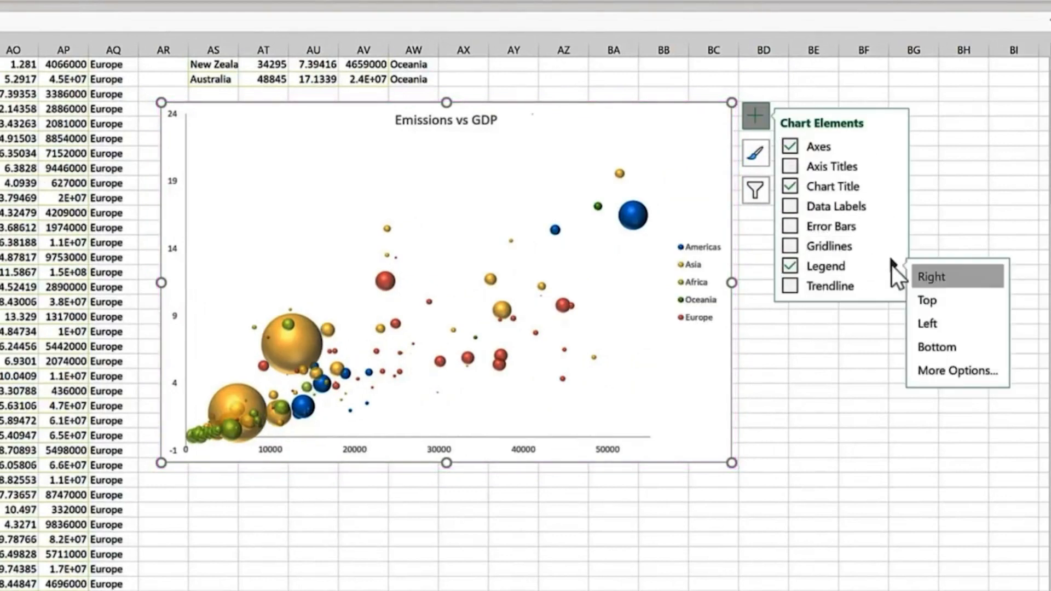
left_click(927, 348)
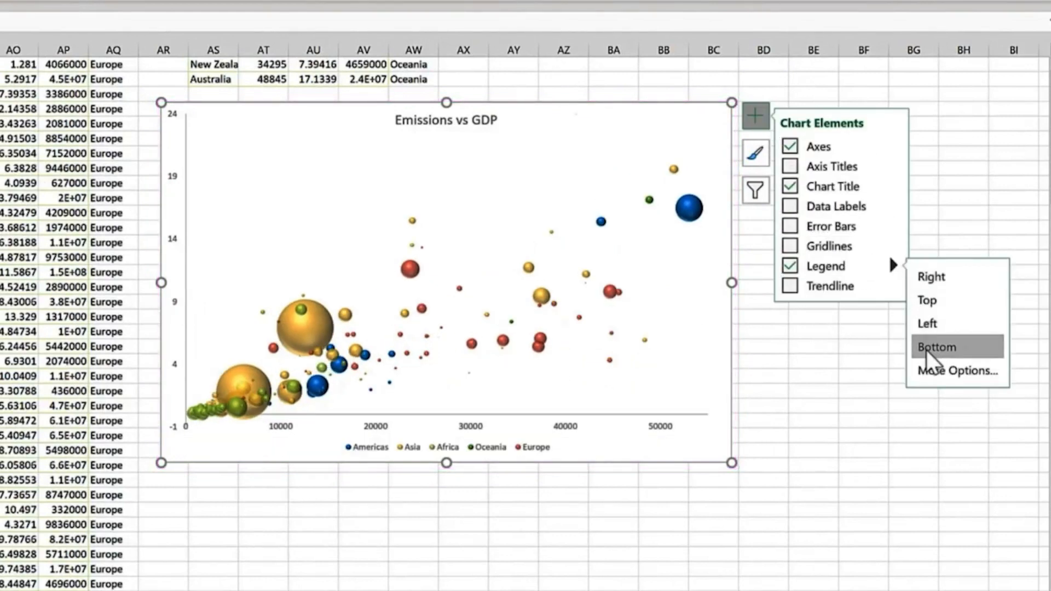
left_click(622, 486)
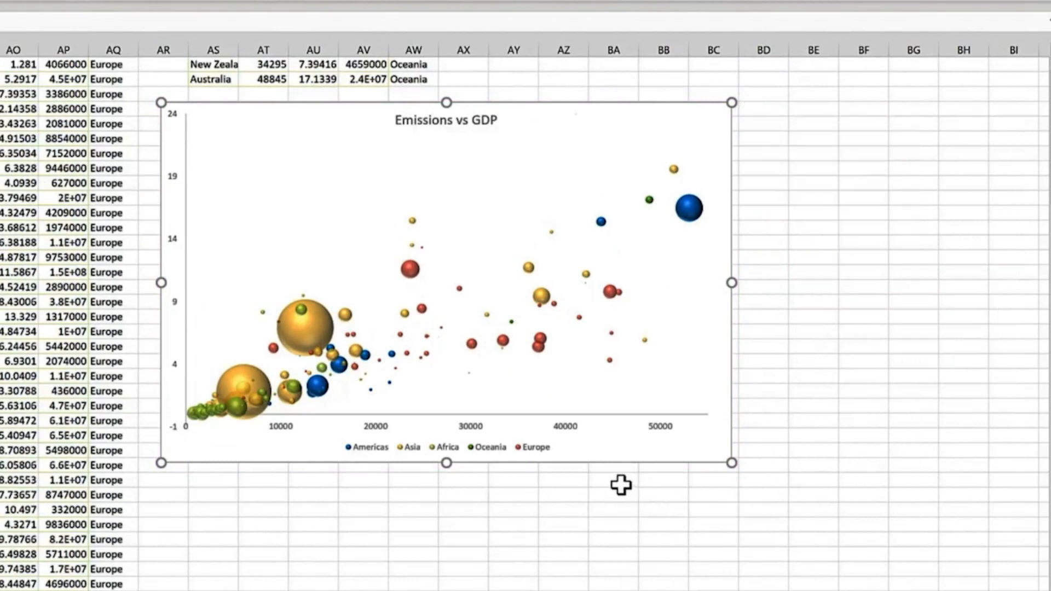